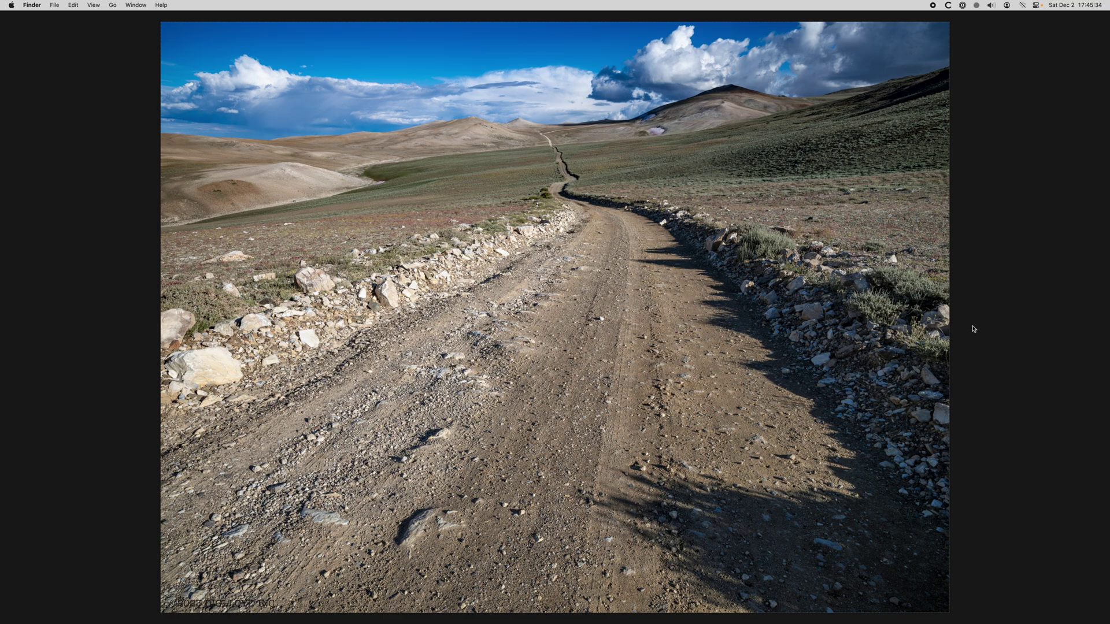
Switch to Photoshop and widen the Layers panel enough to read the photo layer's full name
click(976, 327)
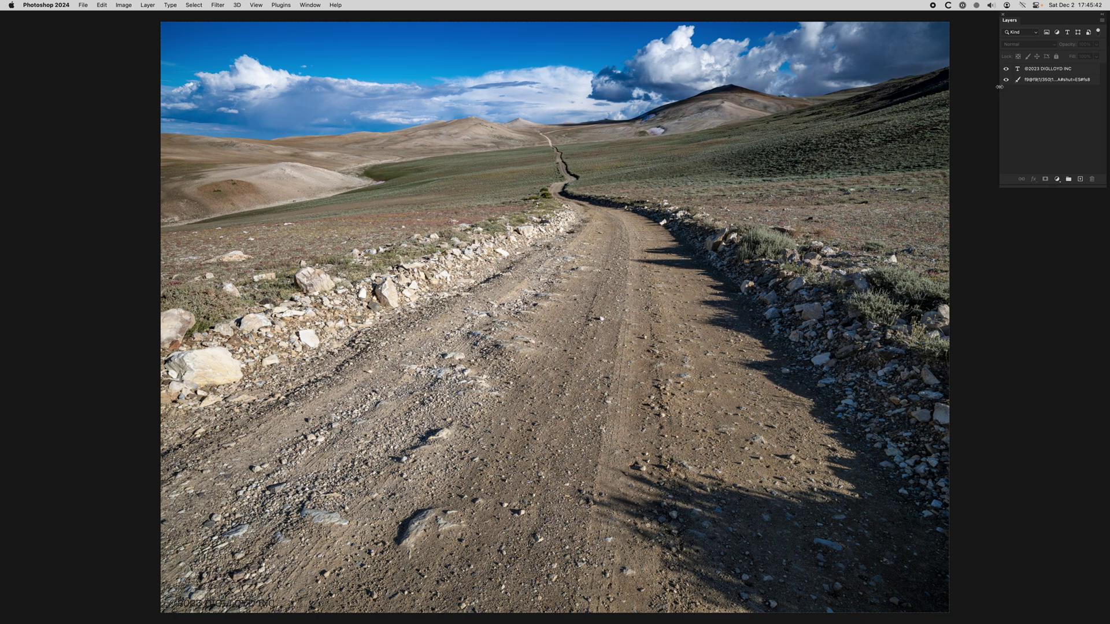
drag(996, 87, 510, 88)
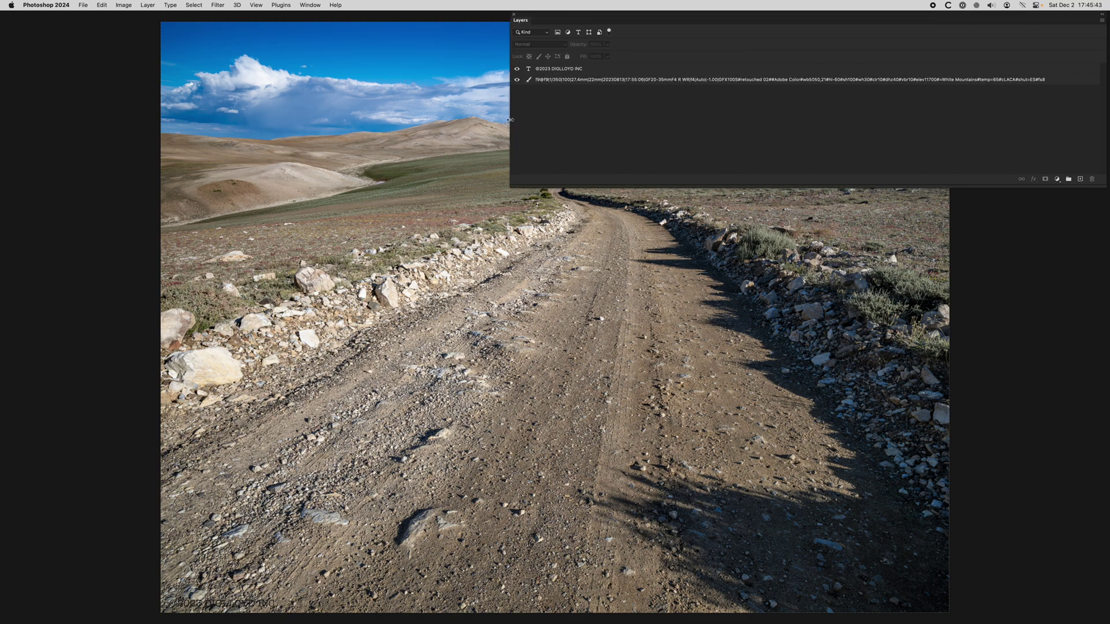
Try editing the photo layer's name, undo the rename, and narrow the Layers panel back
click(579, 81)
double_click(581, 80)
key(BackSpace)
text(2zz)
key(Return)
key(super+z)
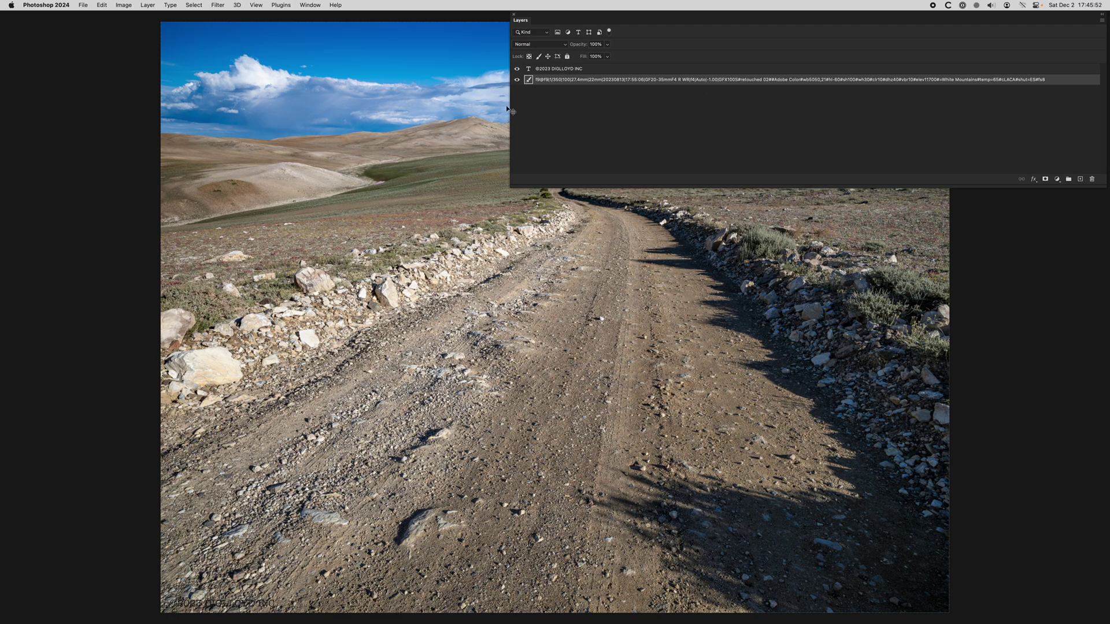
drag(510, 97, 953, 124)
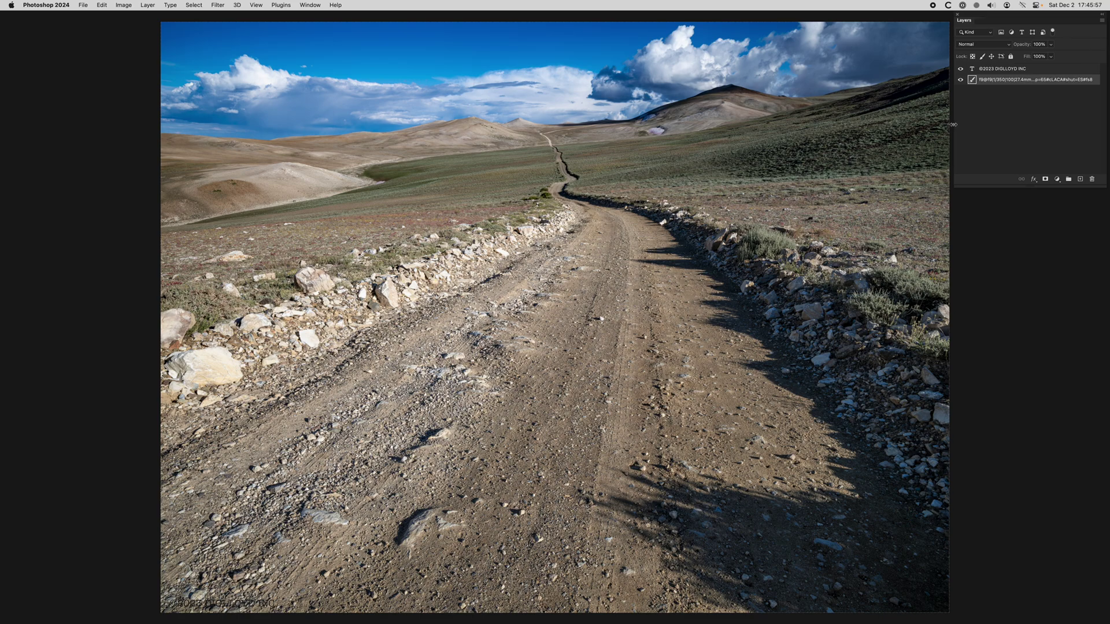
Select the copyright text layer and toggle its visibility off and on to compare the image with and without it
click(989, 70)
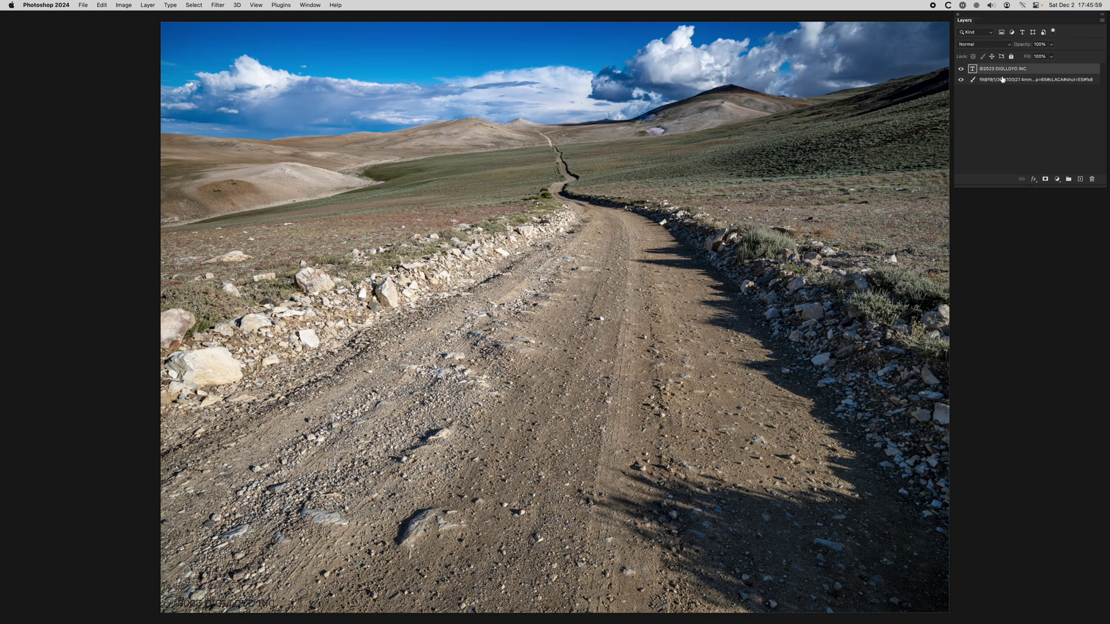
click(962, 70)
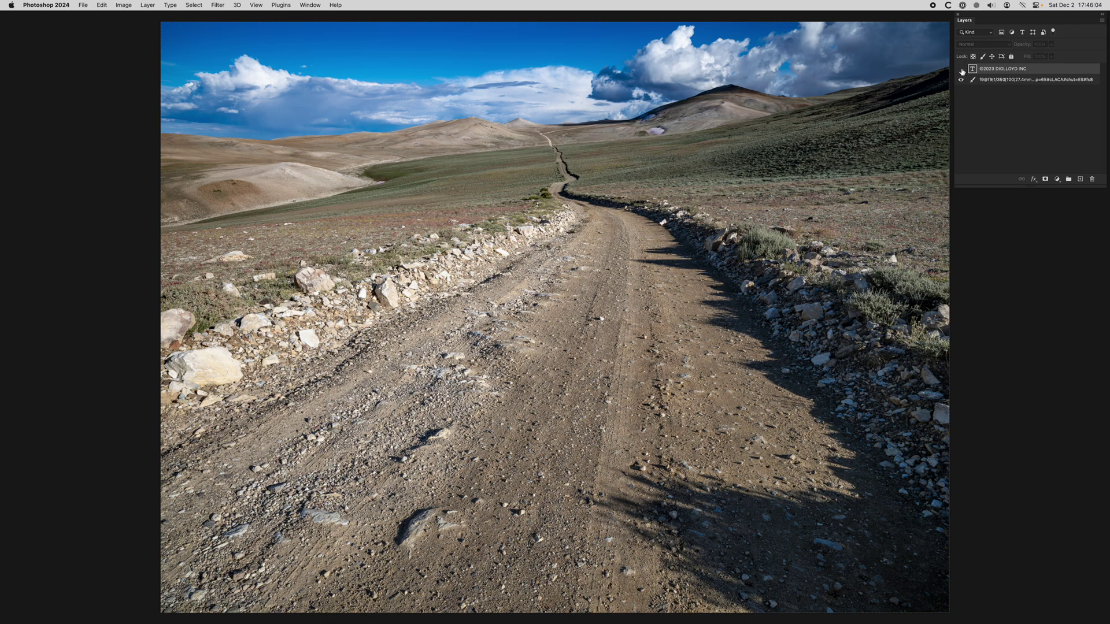
click(962, 70)
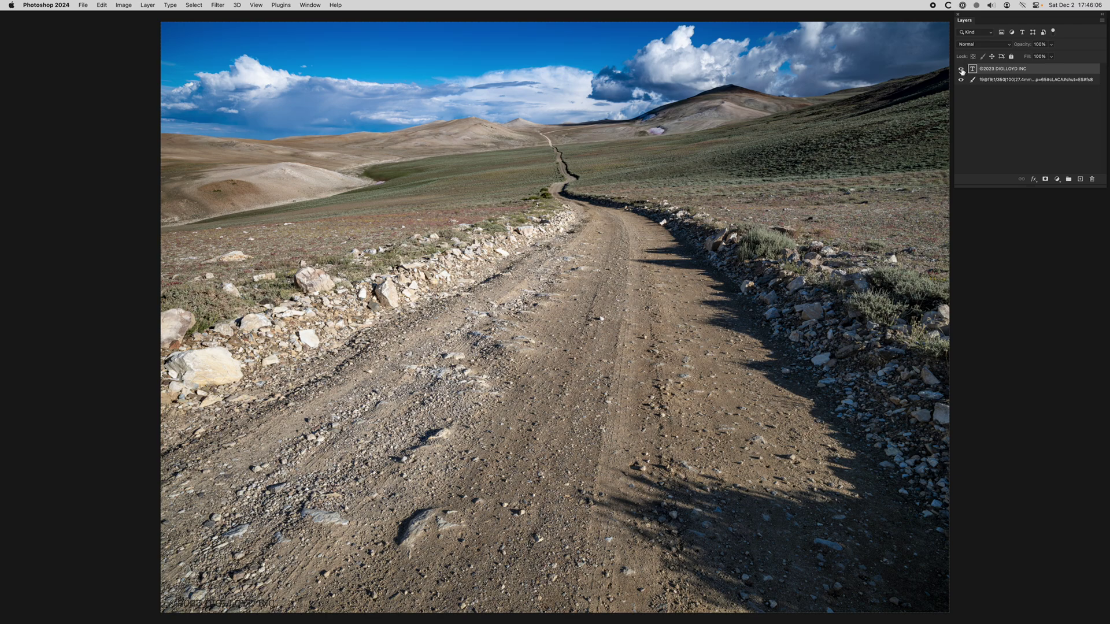
click(962, 70)
click(962, 70)
click(962, 70)
click(962, 70)
click(962, 70)
click(962, 70)
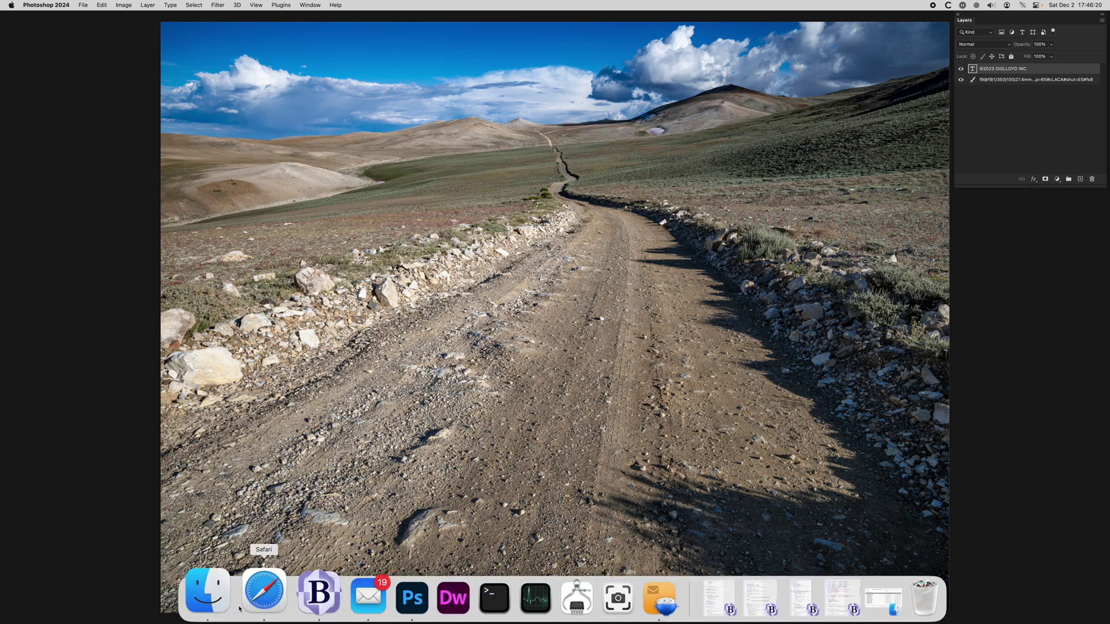
Replace the copyright text in the photo's lower corner with "hello White Mountains"
triple_click(216, 604)
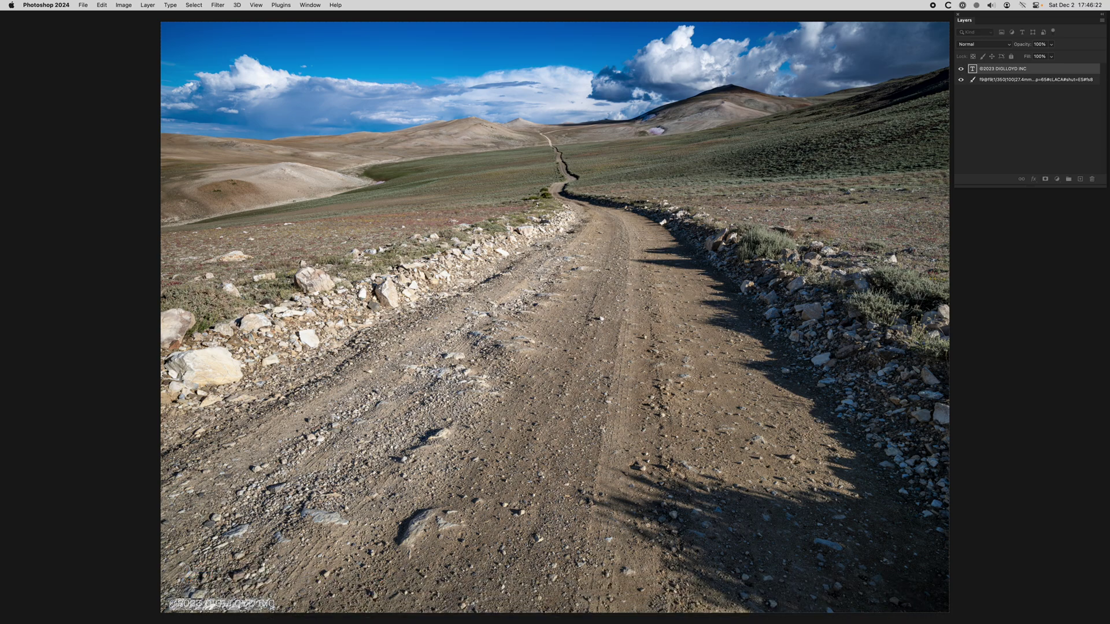
text(Hello White Mountains)
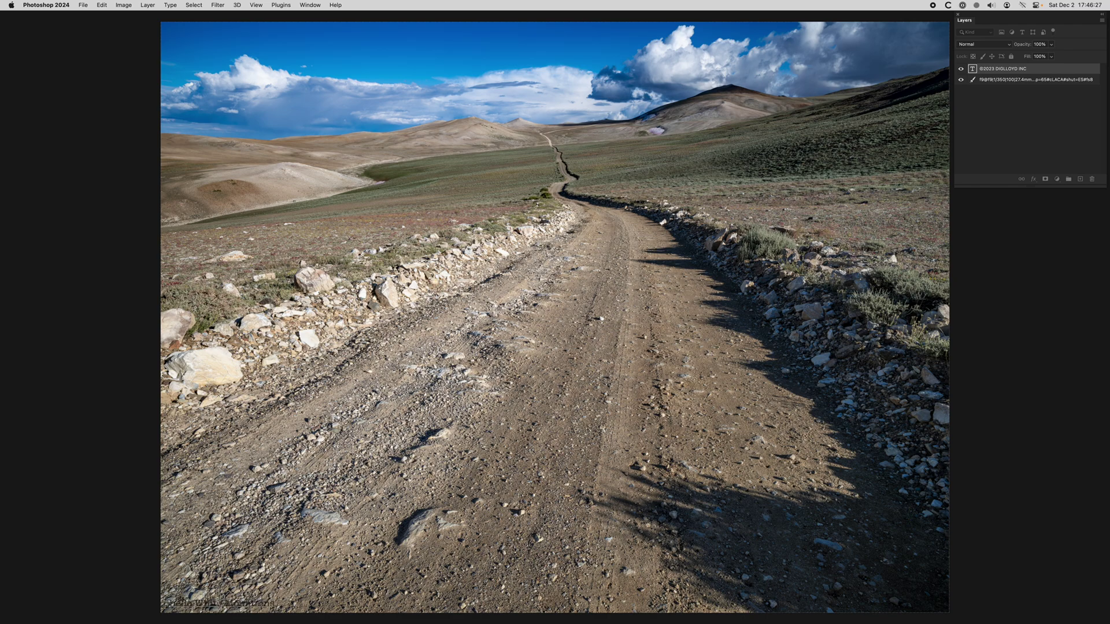
key(Escape)
Show the text layer's properties, set its font size to 600 px, and check the enlarged text by toggling the layer's visibility
click(310, 4)
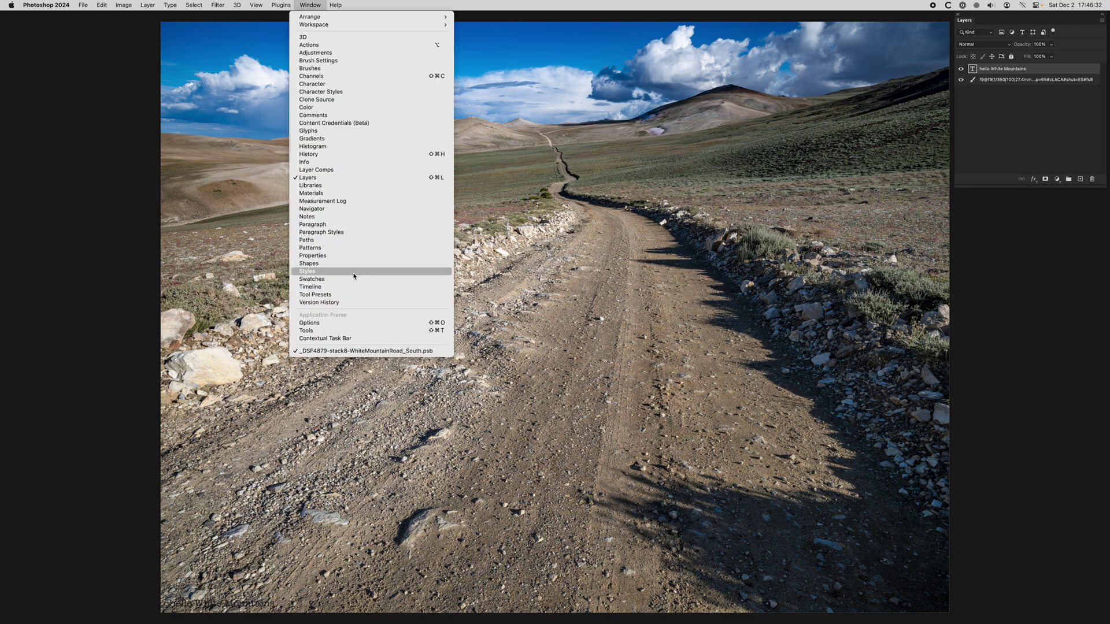
click(333, 257)
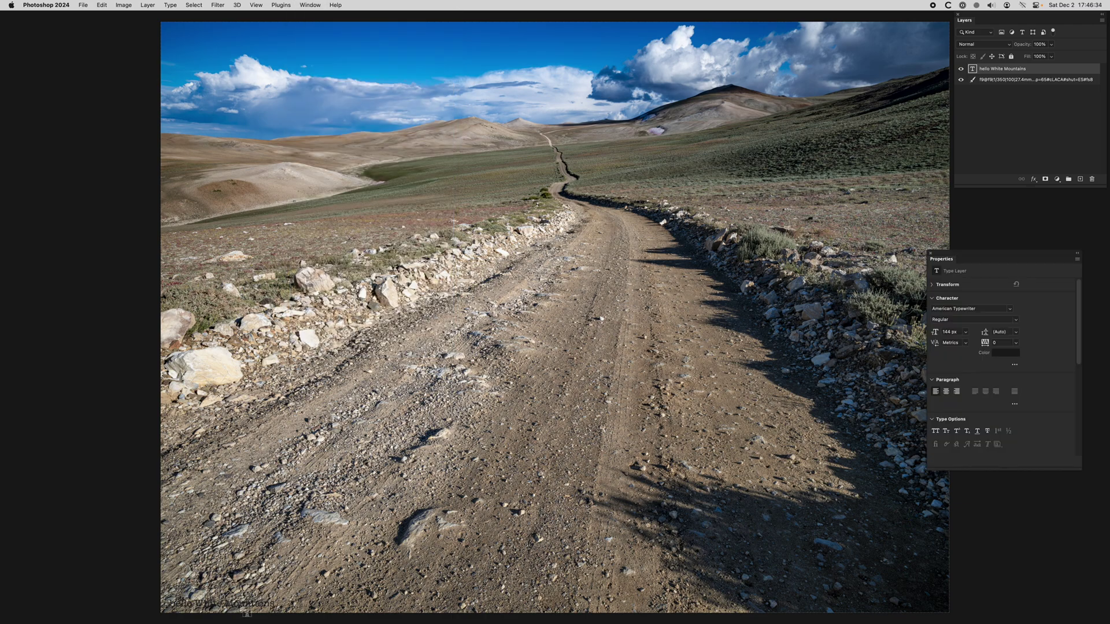
click(960, 332)
text(600)
key(Return)
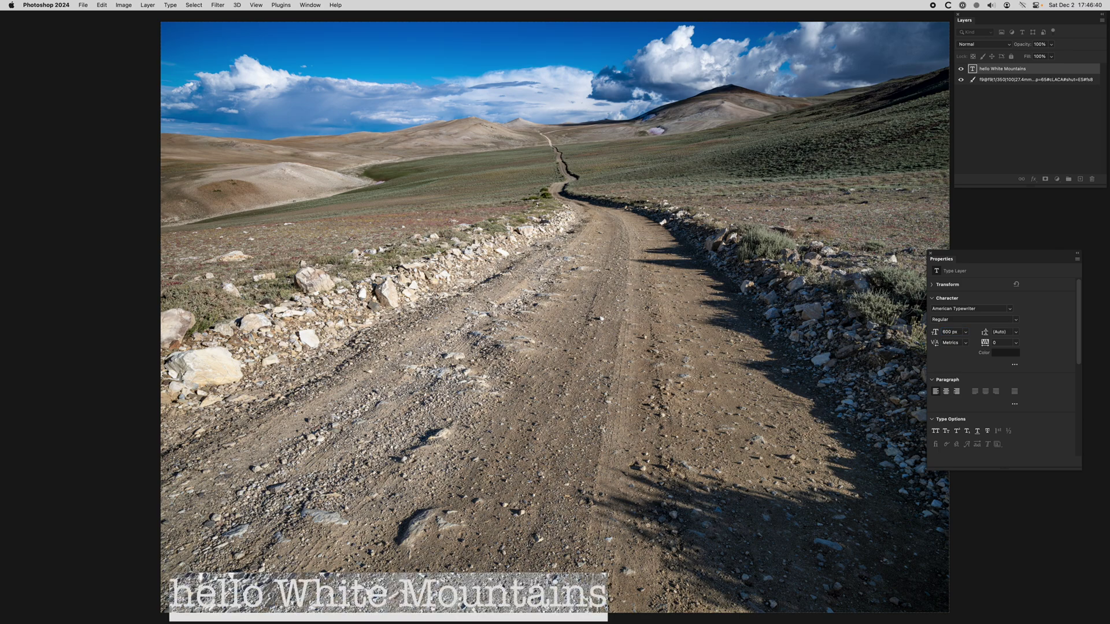
key(super+Return)
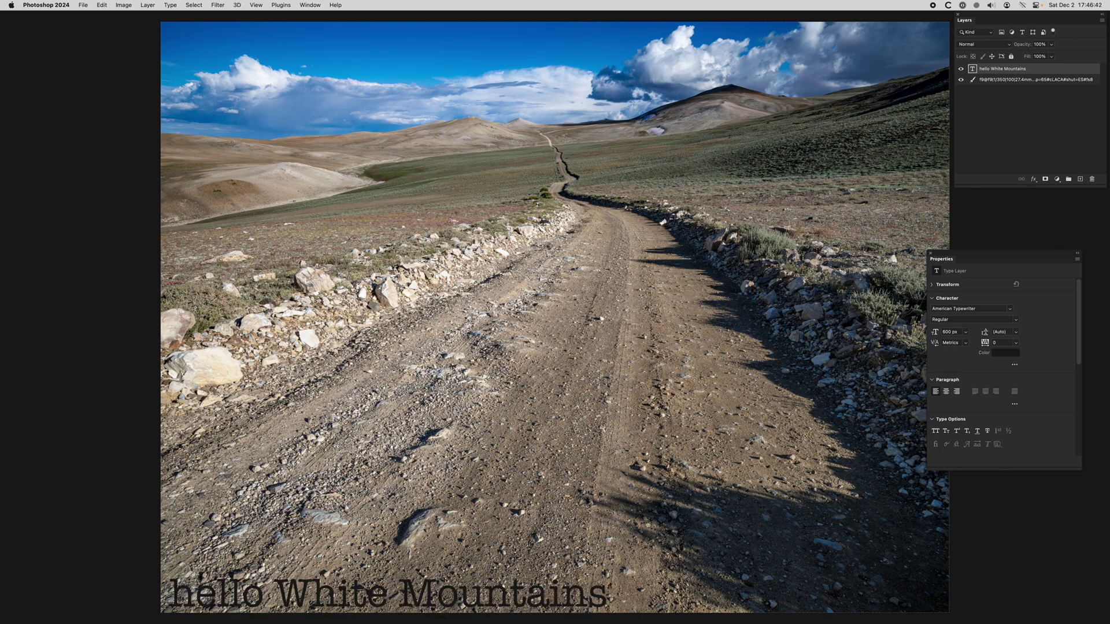
click(962, 69)
click(962, 70)
click(148, 5)
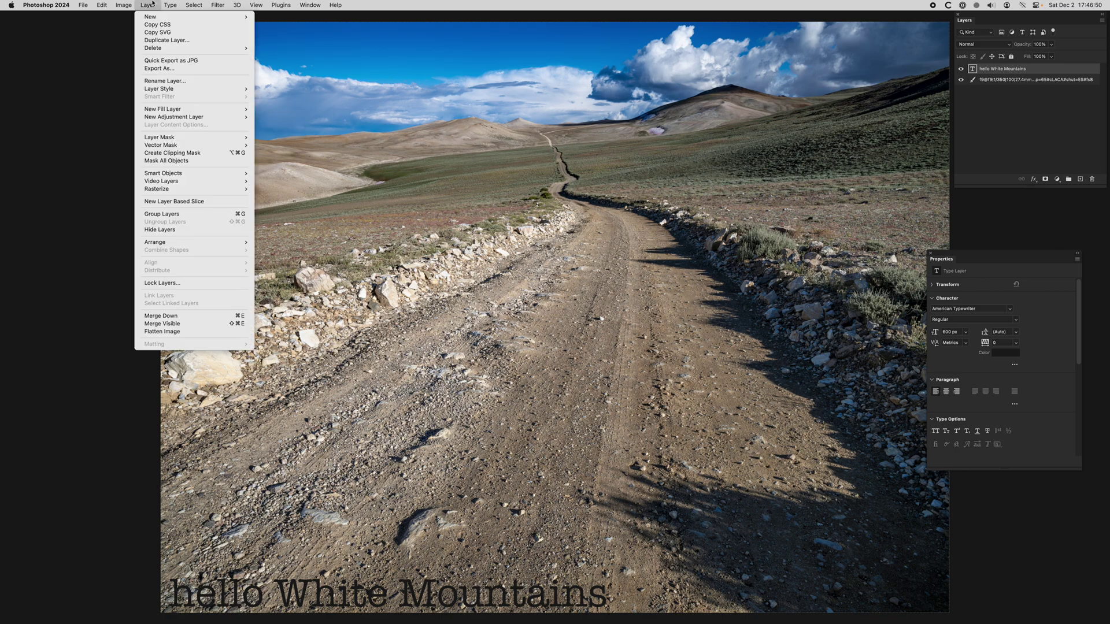
mouse_move(177, 118)
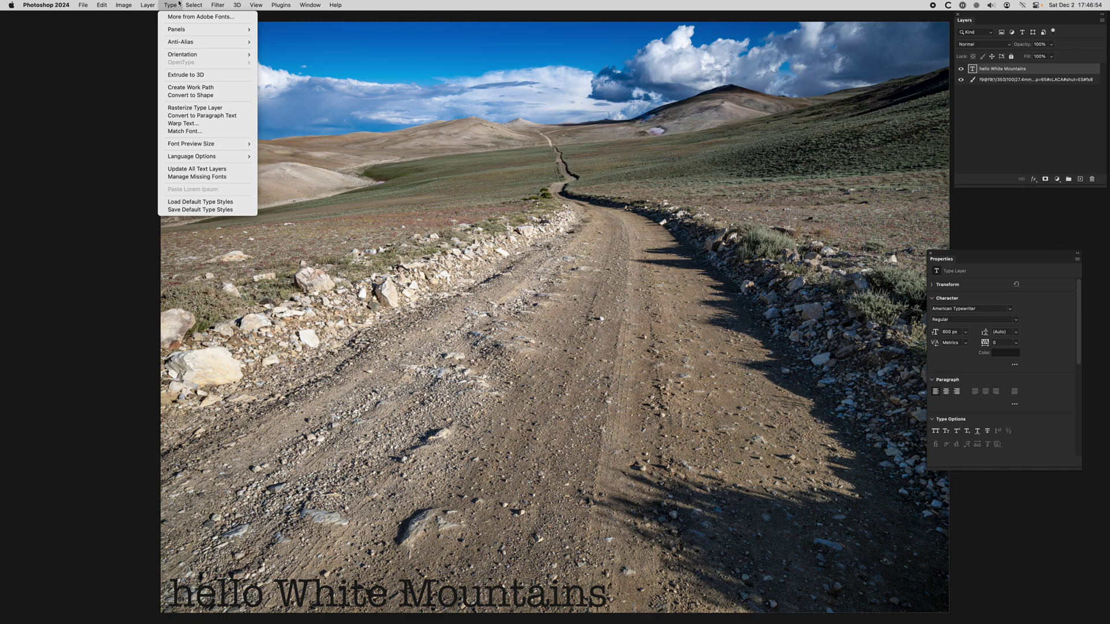
click(151, 4)
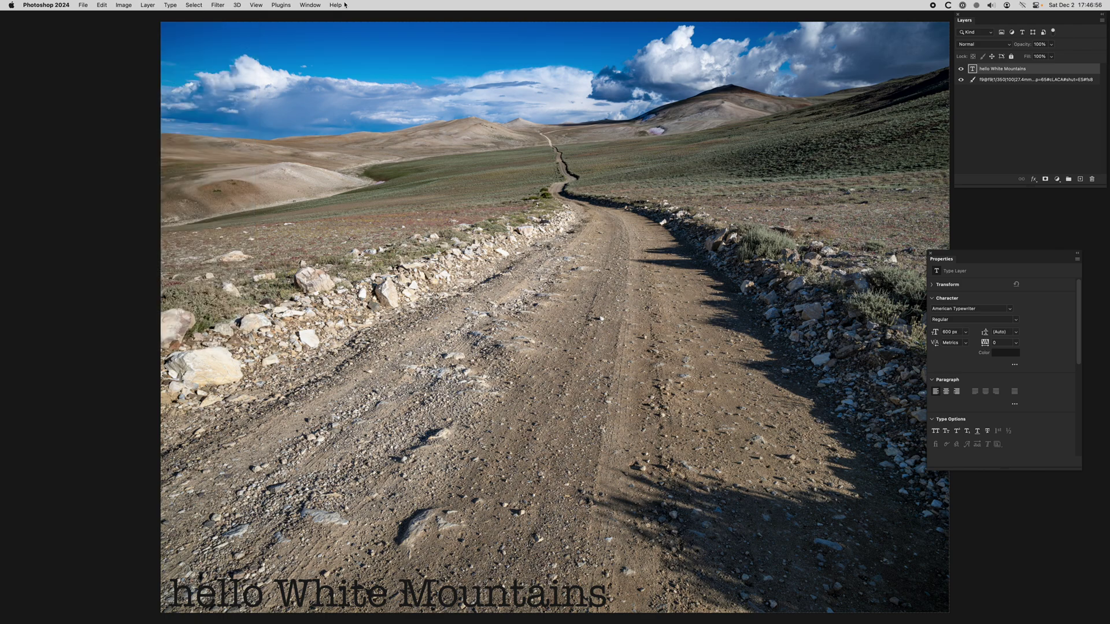
click(310, 5)
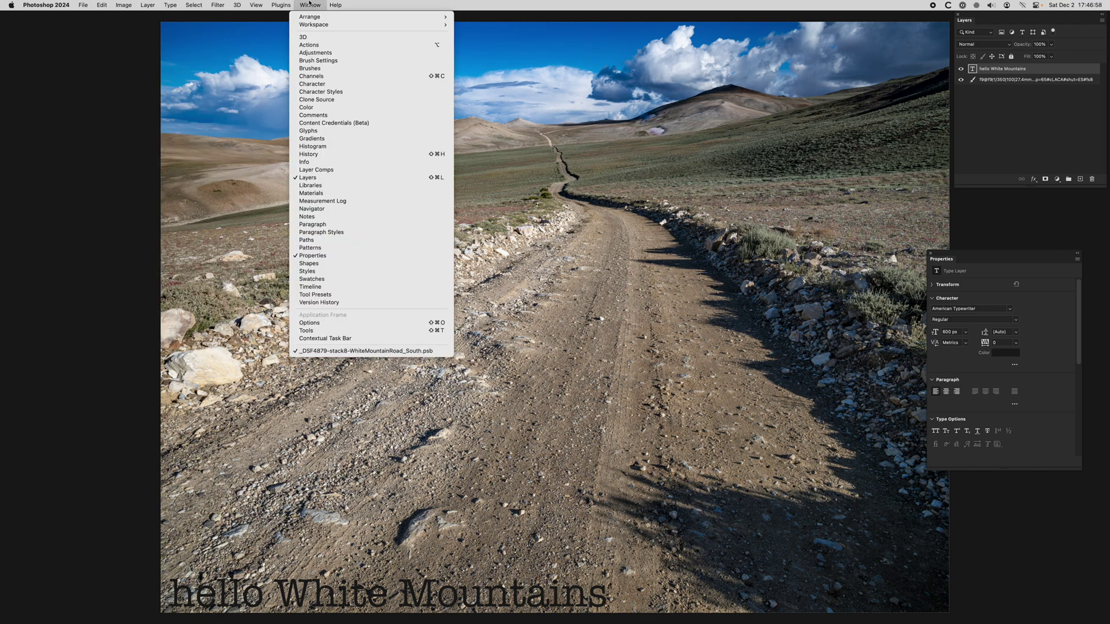
click(309, 4)
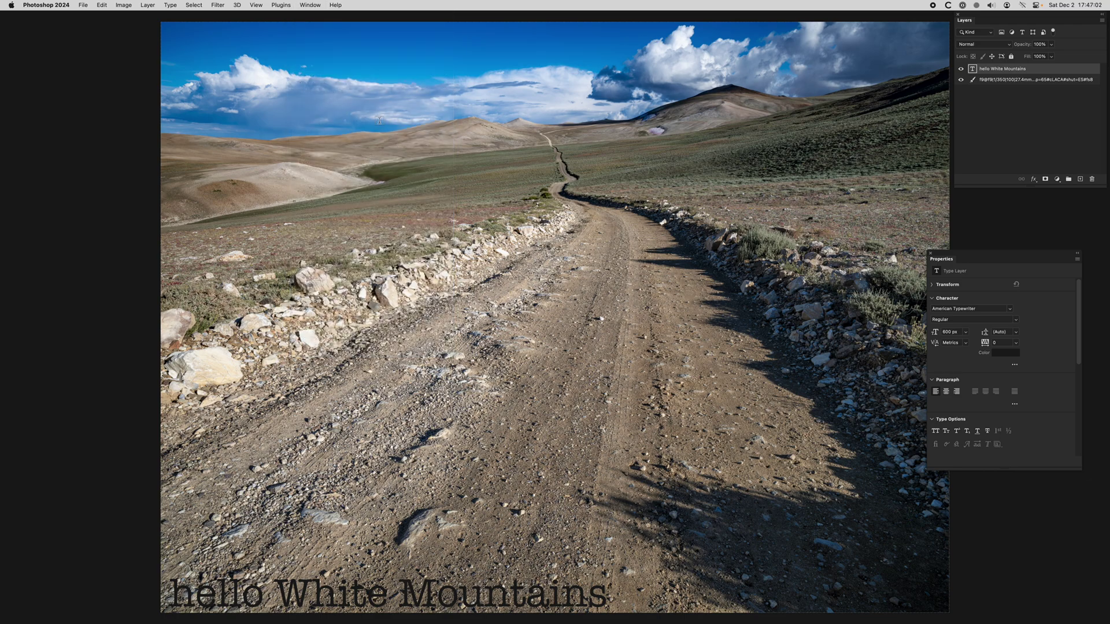
Add a text layer reading "sky" over the sky area of the photo and move it slightly down
click(328, 45)
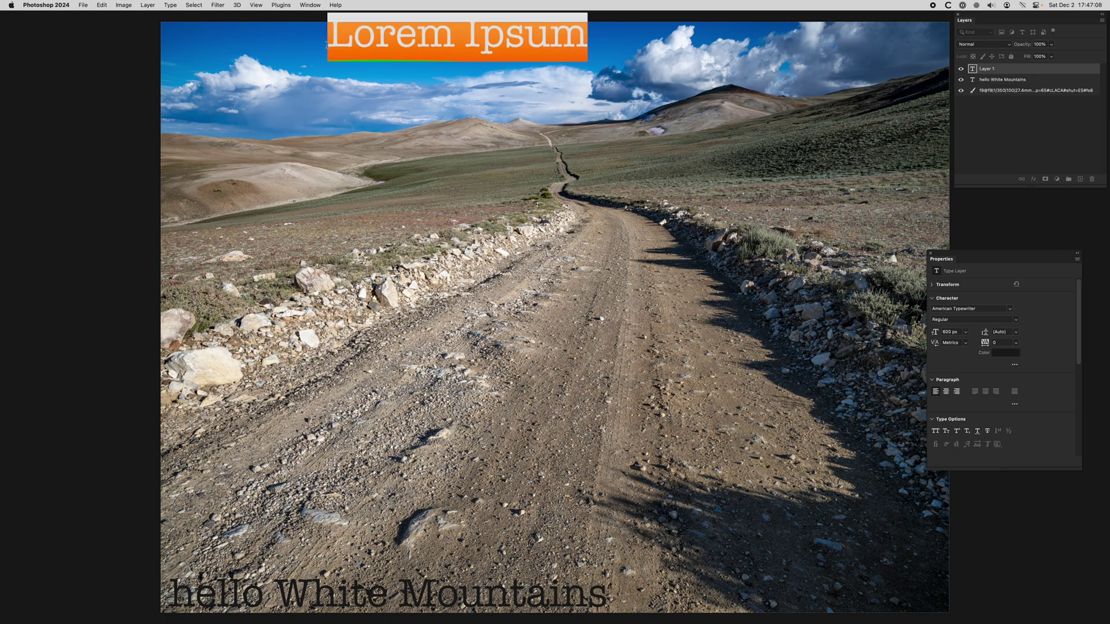
text(sky)
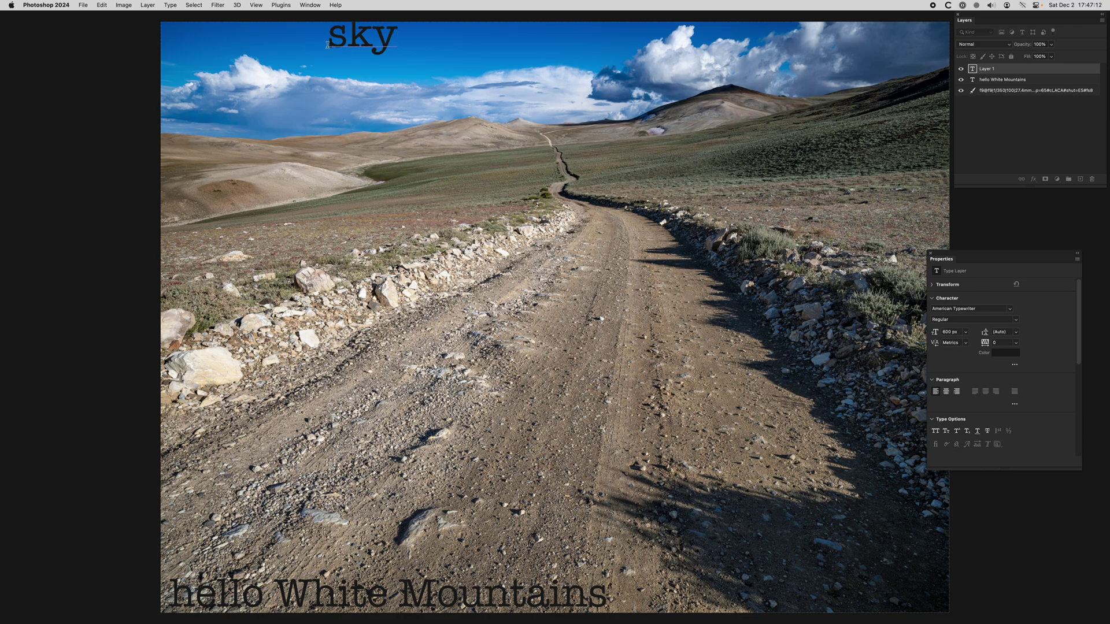
key(Escape)
key(v)
drag(341, 39, 338, 48)
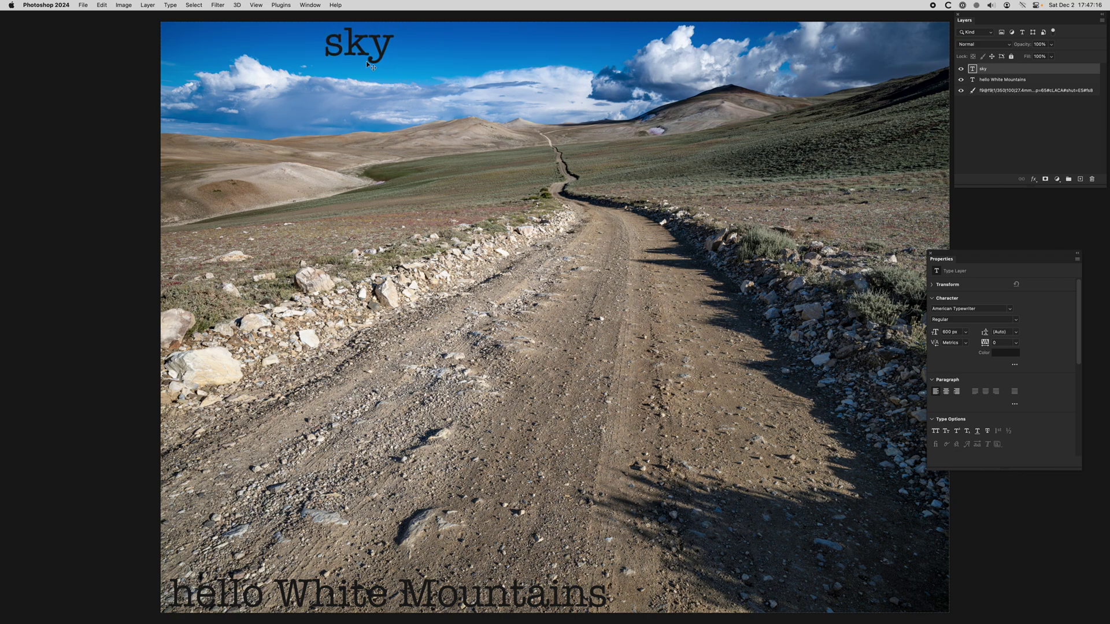
Add a Curves adjustment layer with default settings above the "sky" text layer
click(989, 82)
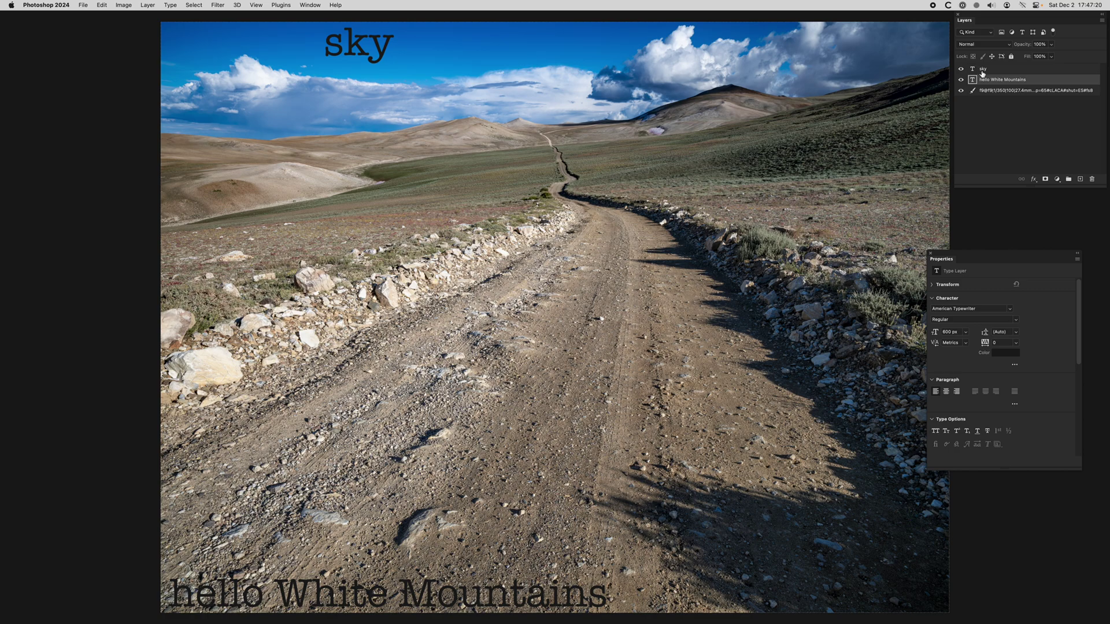
click(983, 70)
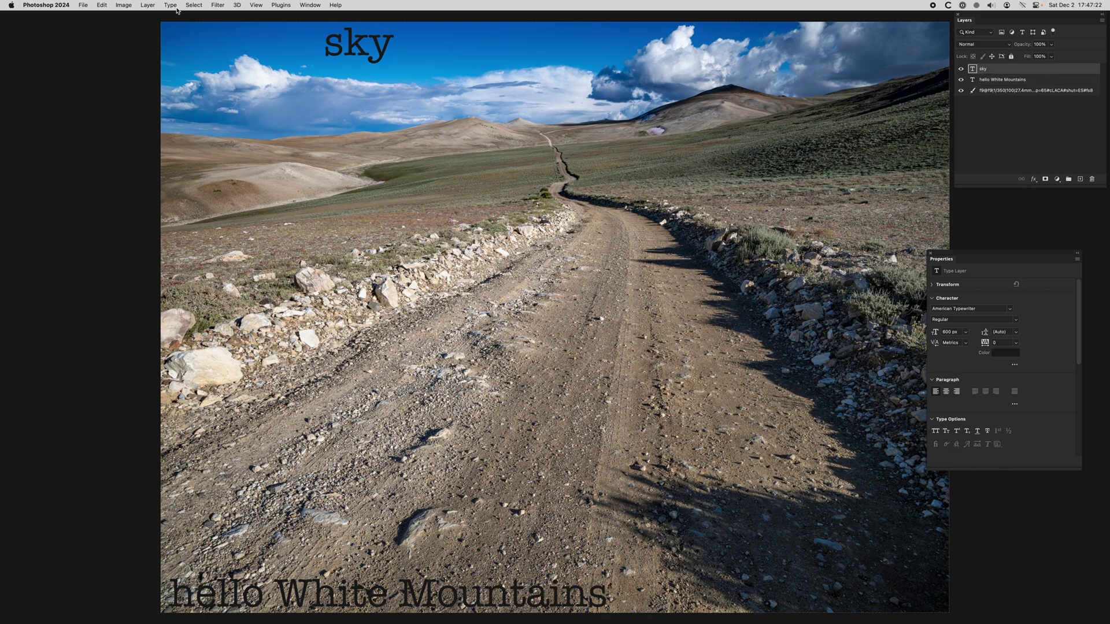
click(158, 4)
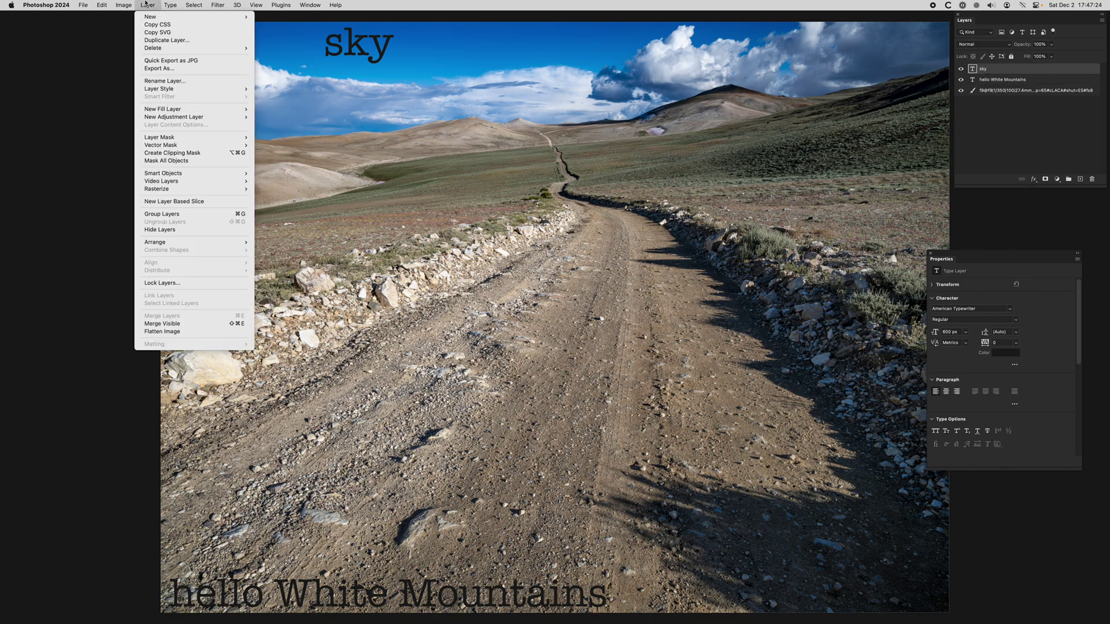
mouse_move(153, 137)
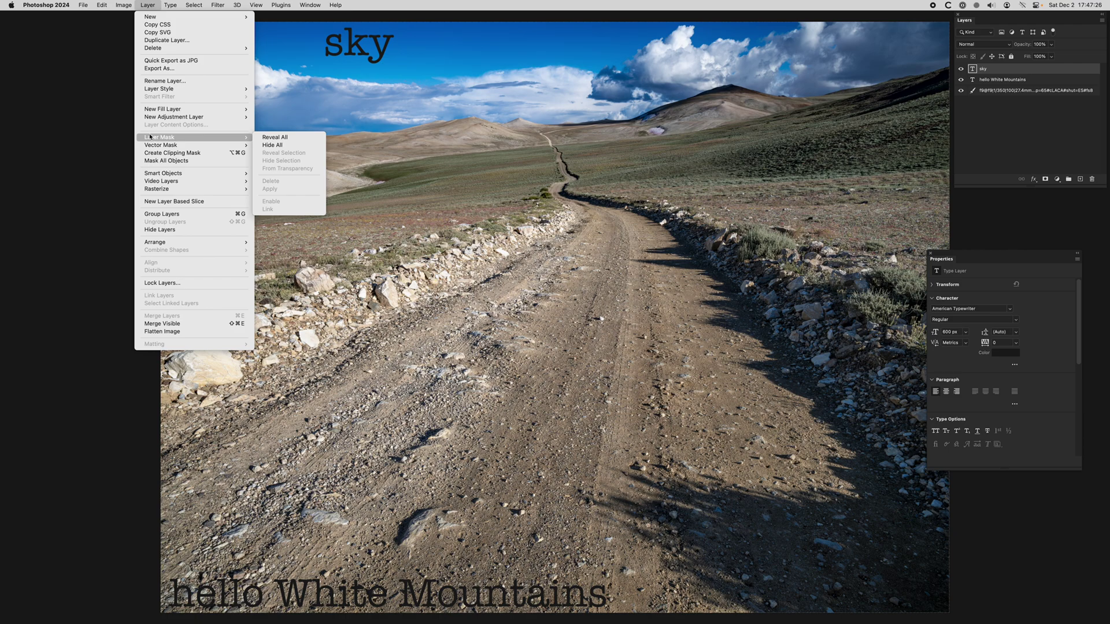
mouse_move(191, 117)
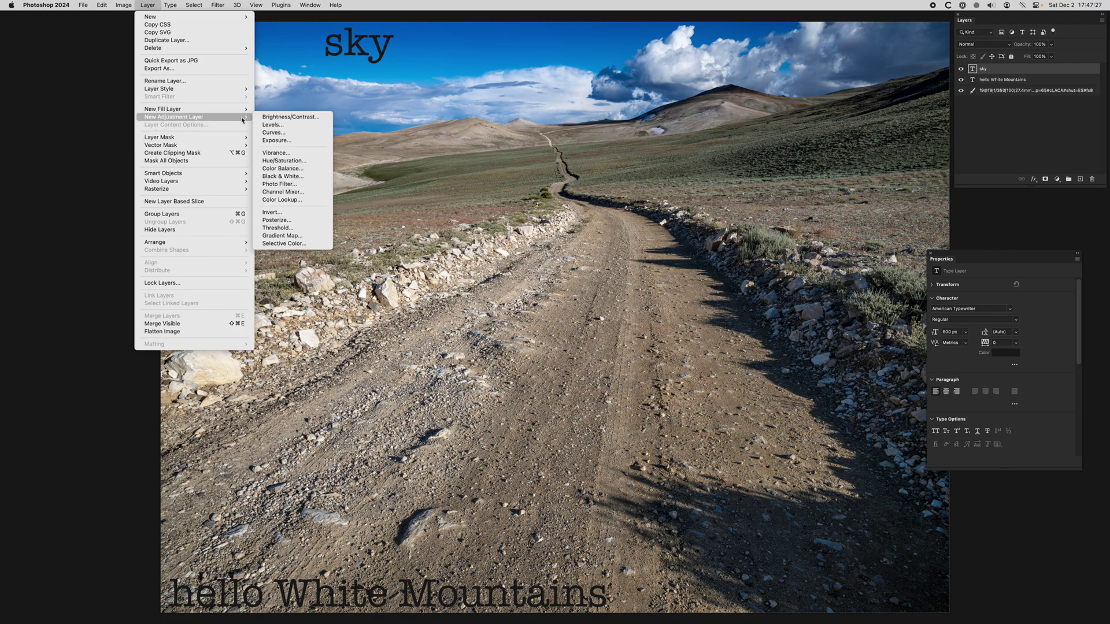
click(282, 134)
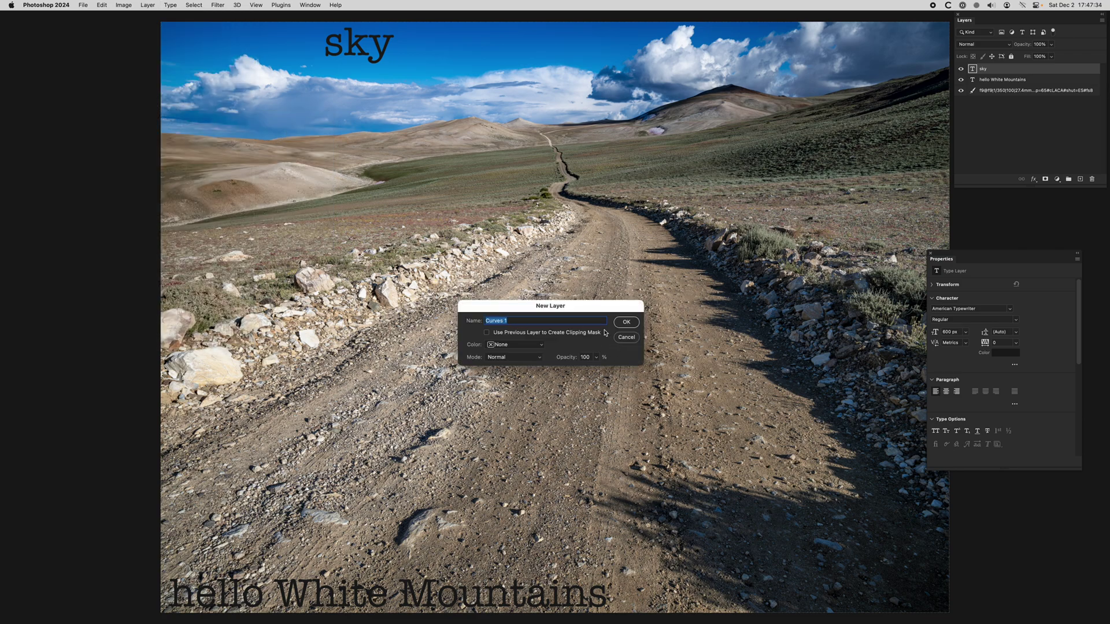
click(626, 323)
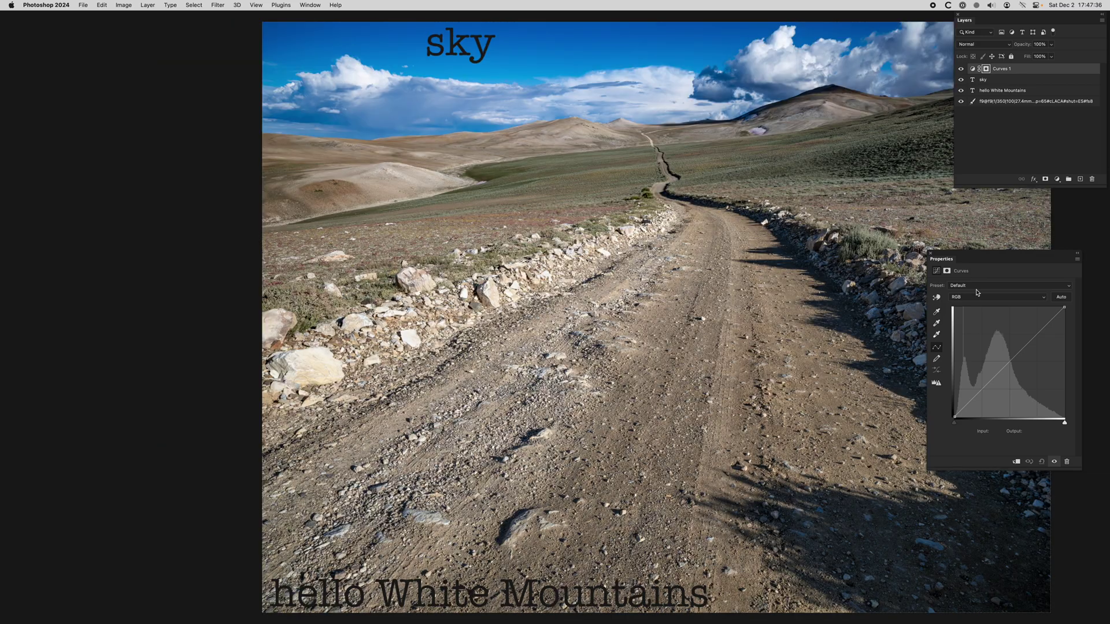
Shape the RGB curve into an S, with points at input 49, output 28 and input 168, output 198
scroll(906, 304, right, 5)
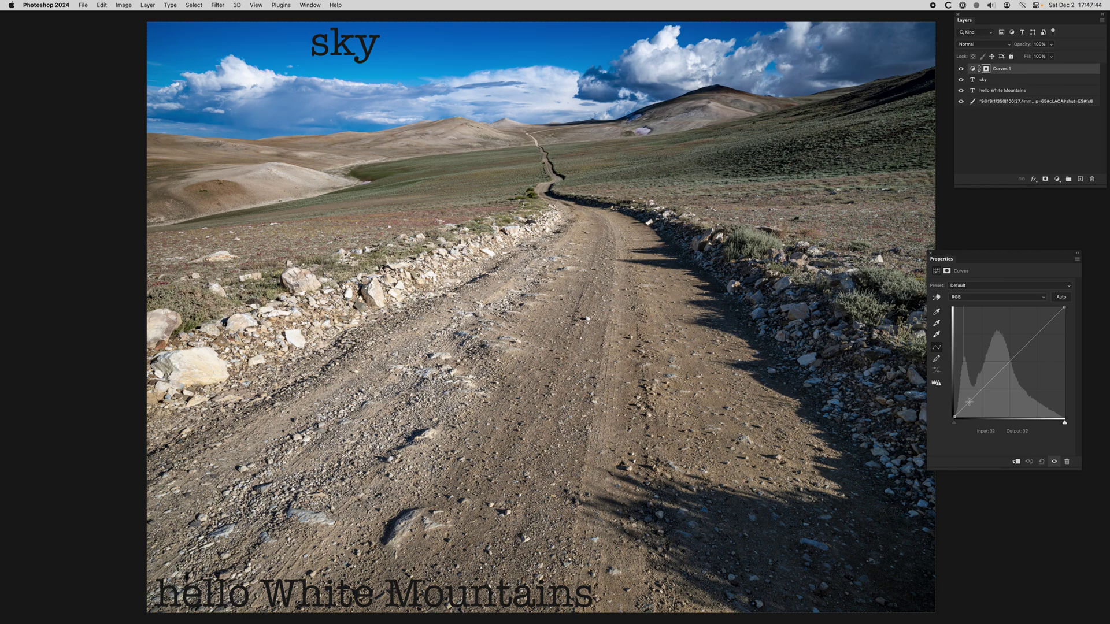
drag(969, 401, 976, 405)
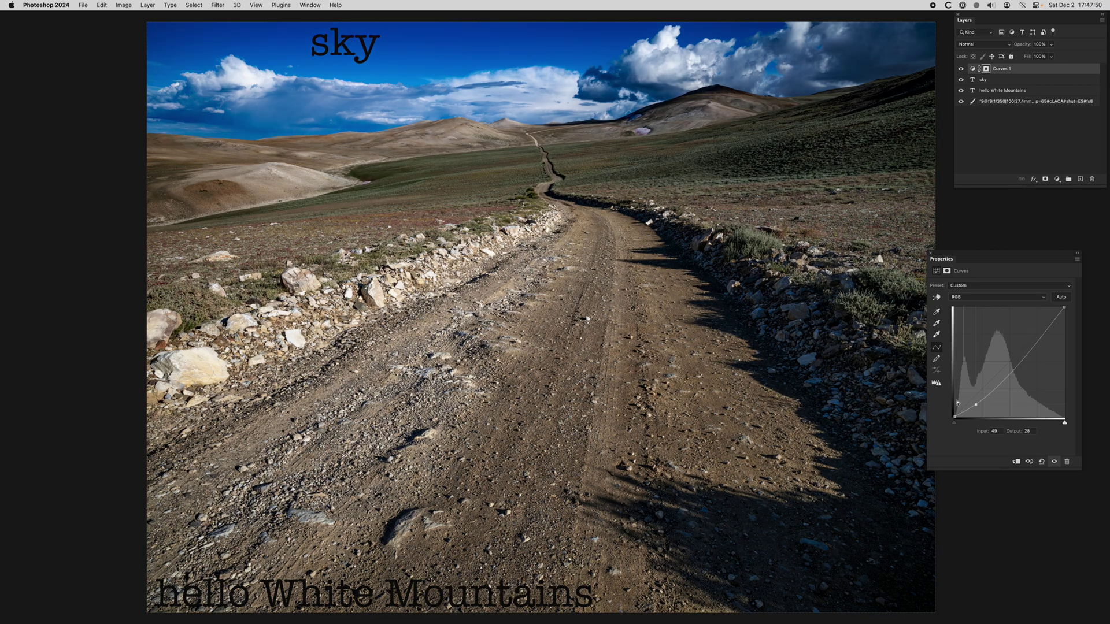
drag(1028, 345, 1027, 332)
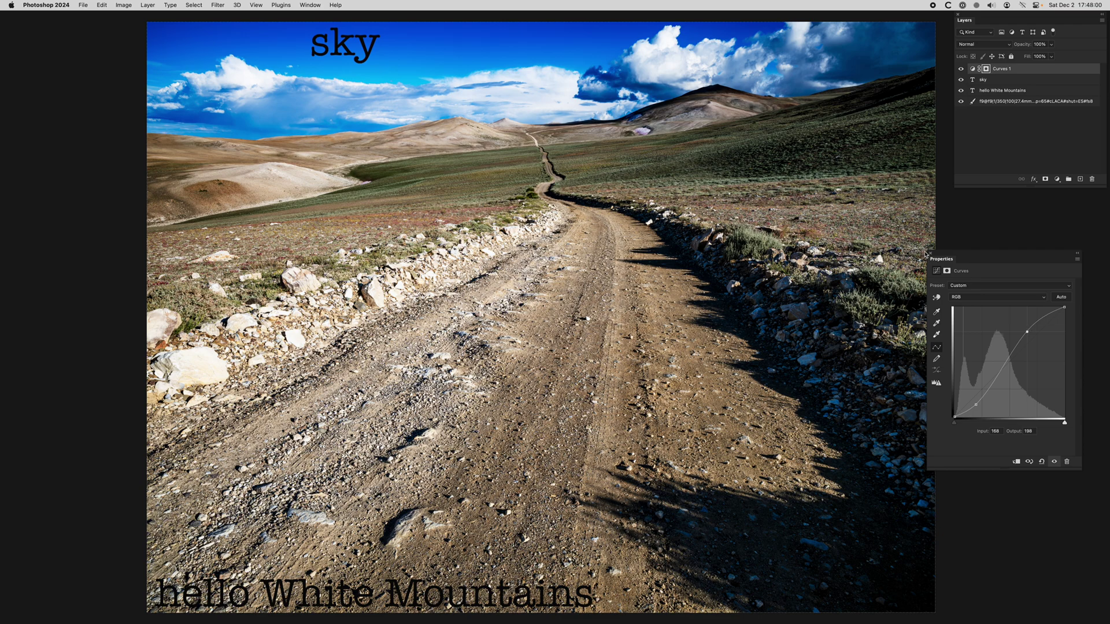
Toggle the Curves adjustment layer to compare its effect, leave it hidden, and select the bottom photo layer
click(961, 69)
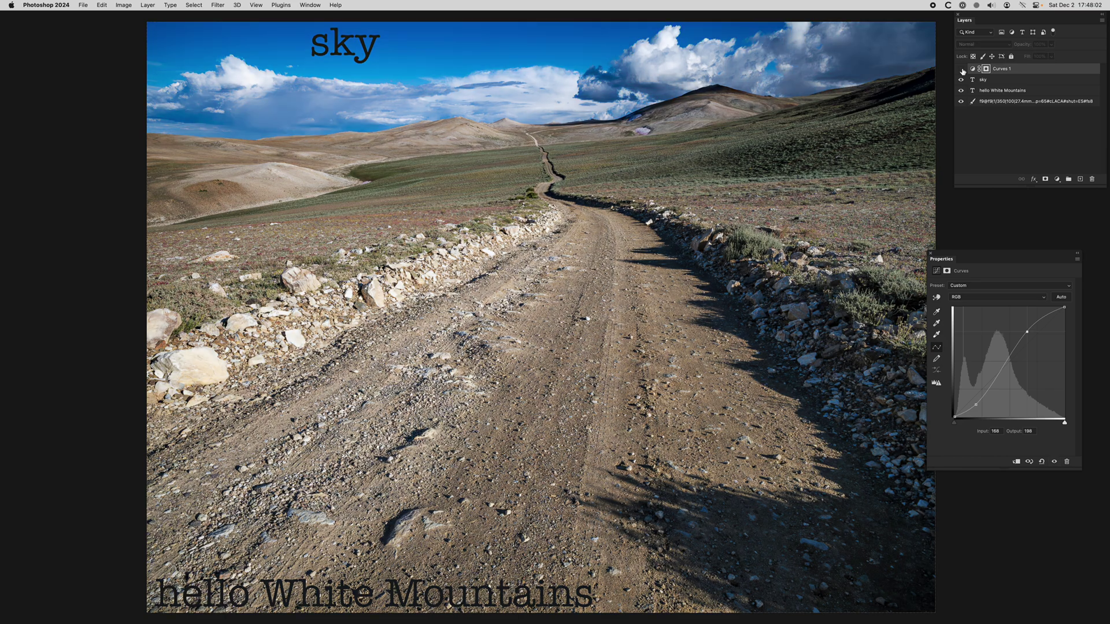
click(961, 69)
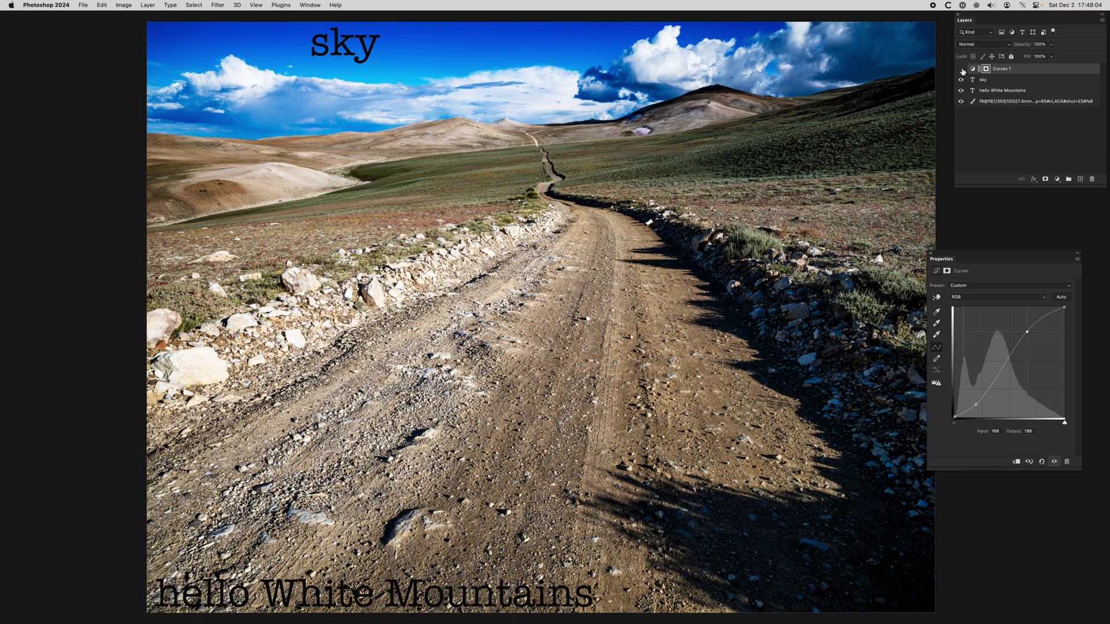
click(962, 70)
click(1002, 101)
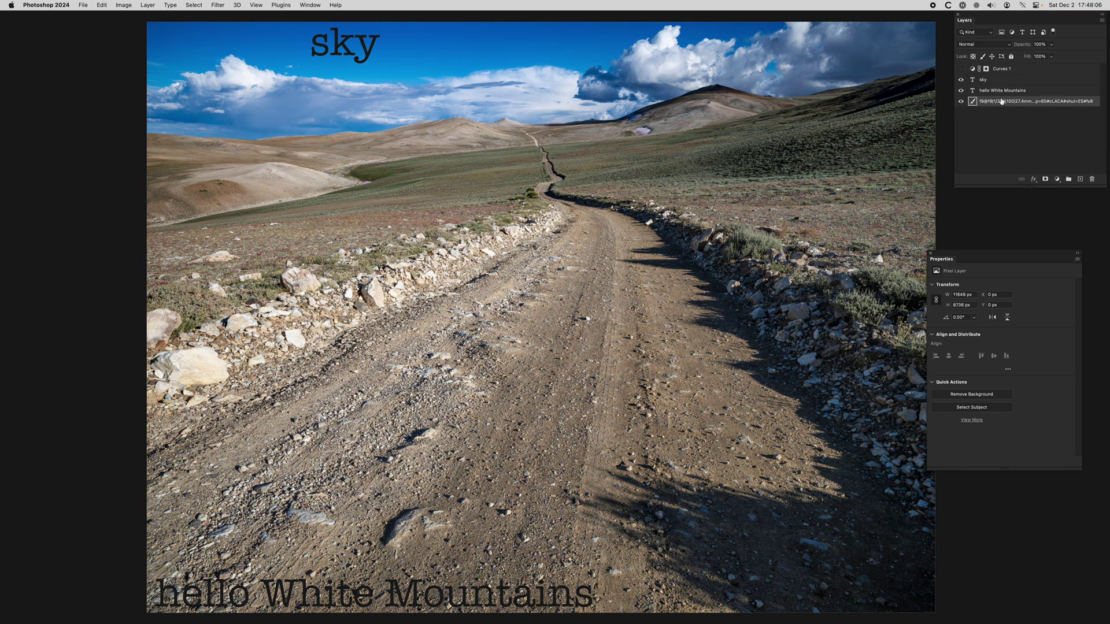
Toggle the Curves adjustment layer on and off to compare its effect on the photo, leaving it visible
click(962, 70)
click(962, 69)
click(962, 69)
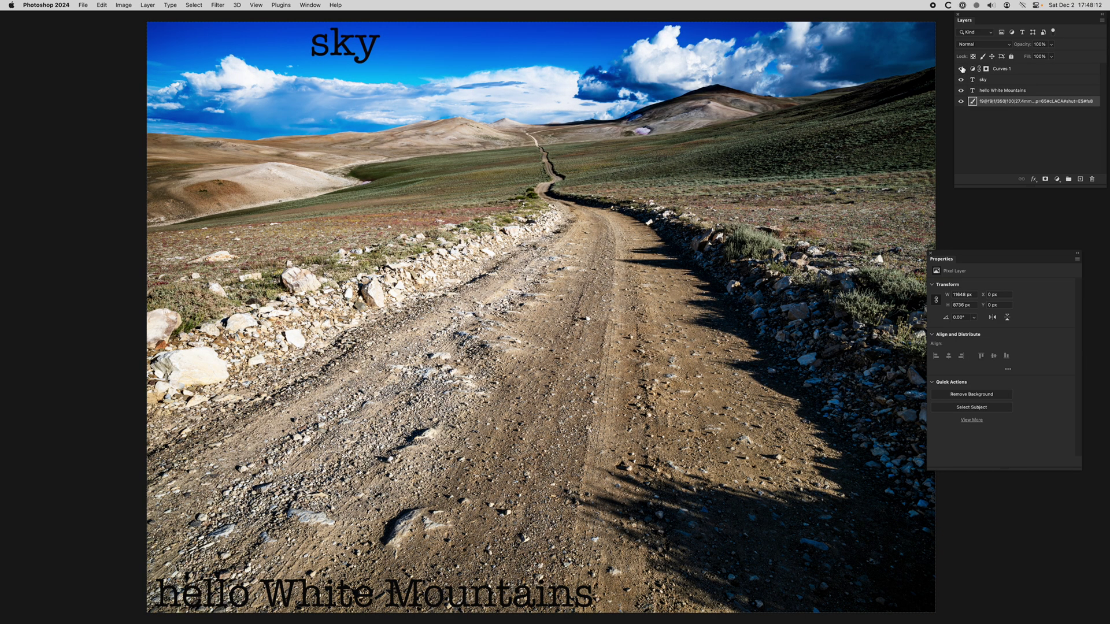
Try the Curves adjustment layer at 49% opacity and restore its opacity to the maximum
click(1008, 71)
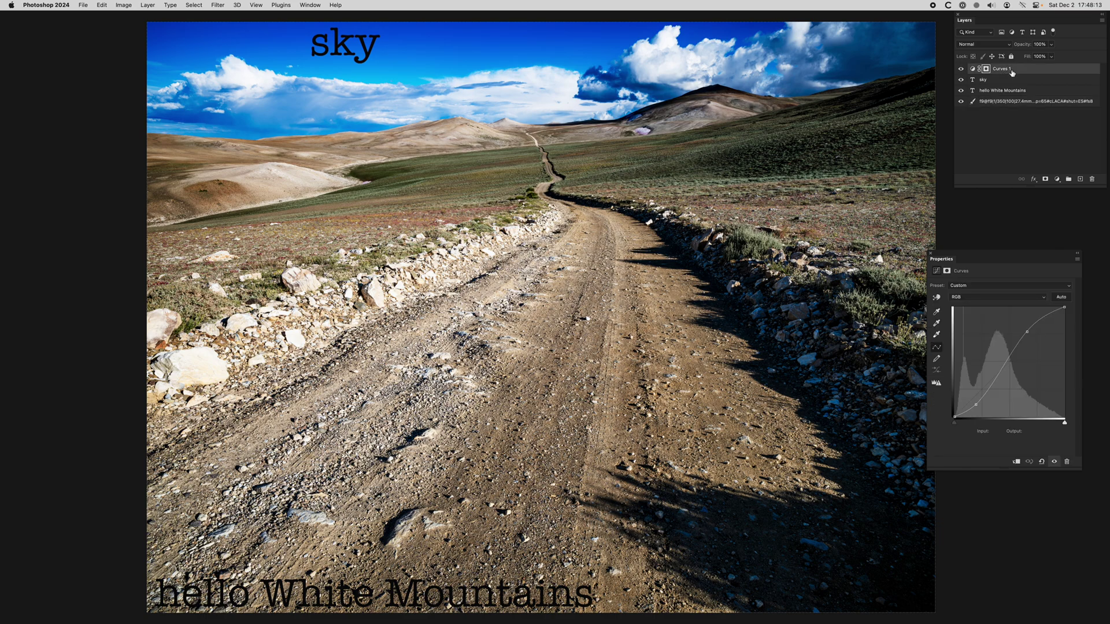
click(1052, 44)
click(1032, 56)
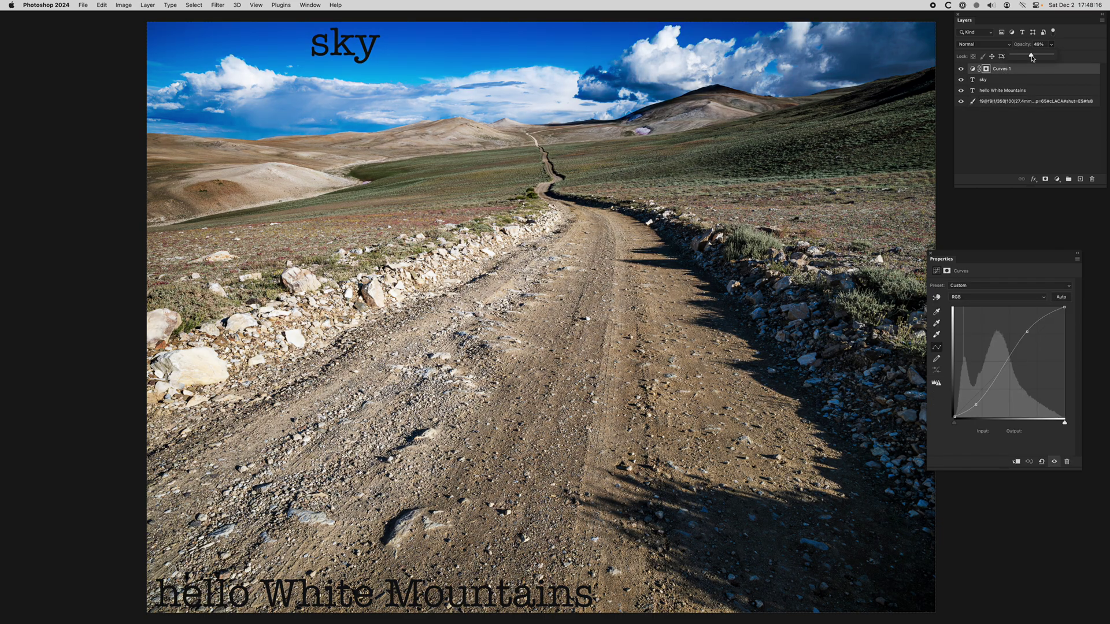
click(1024, 149)
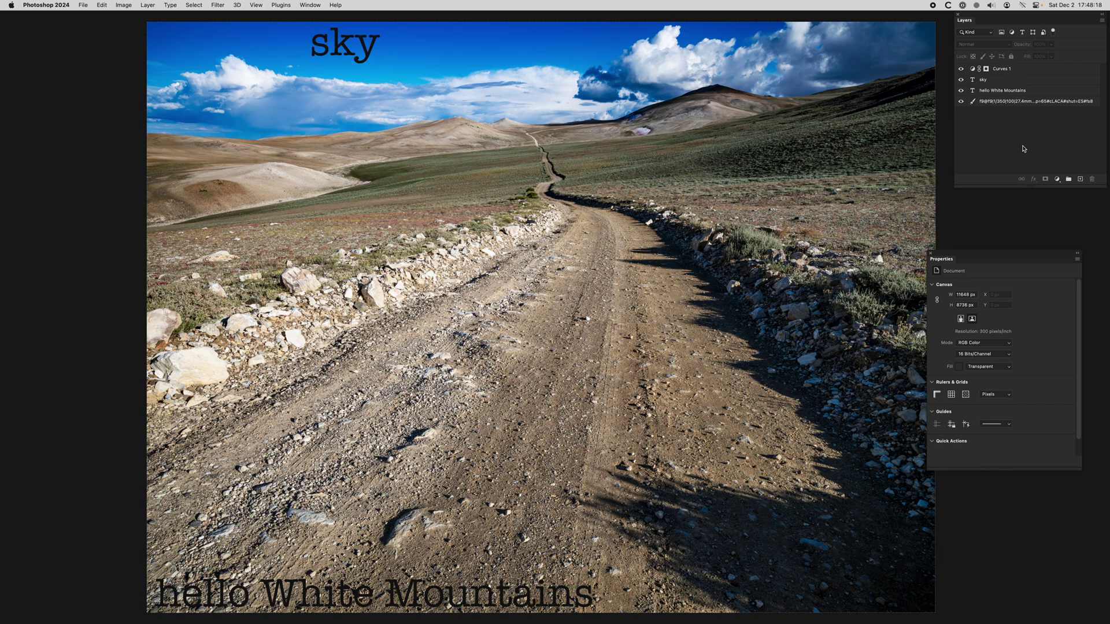
click(995, 69)
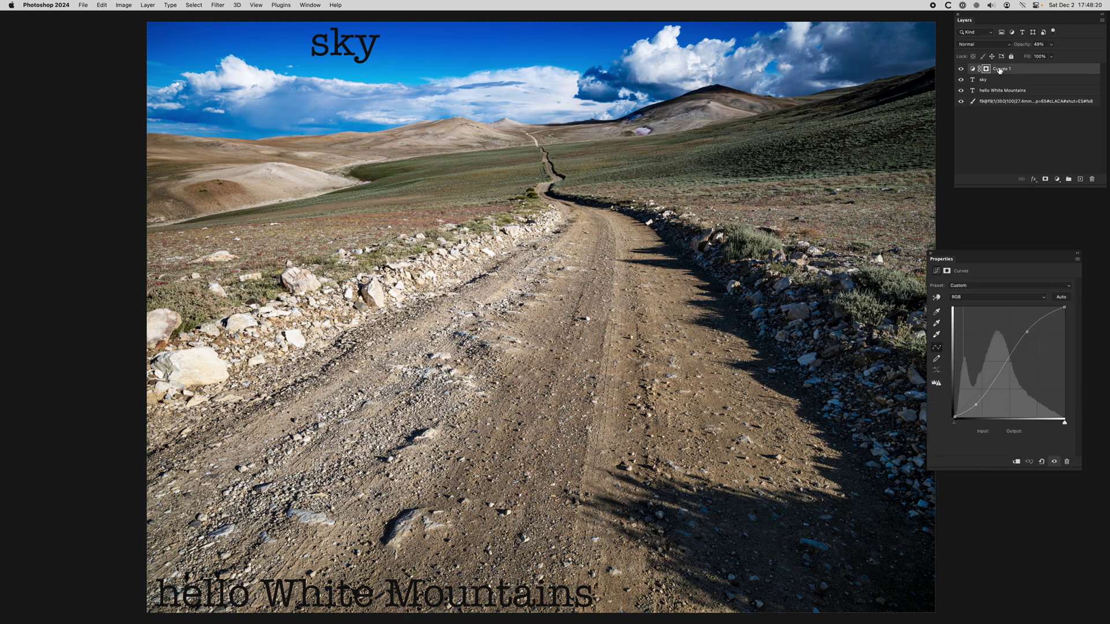
click(1053, 45)
drag(1051, 55, 1083, 56)
Hide the Curves adjustment layer and the "sky" and "hello White Mountains" text layers
click(961, 69)
click(961, 80)
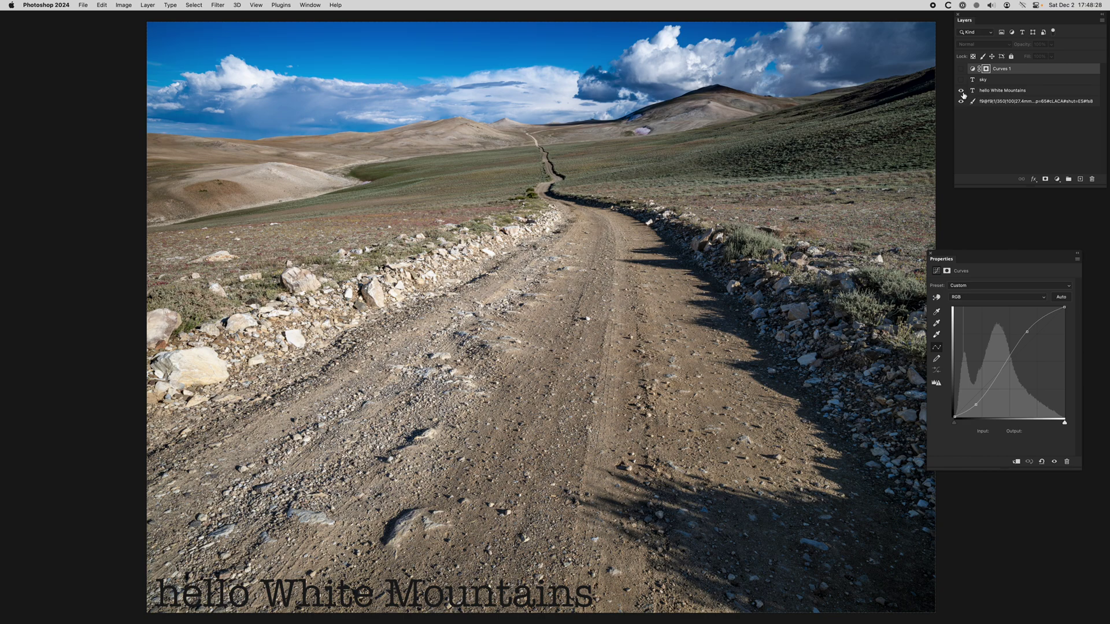
click(960, 90)
Add an orange Solid Color fill layer with default layer settings and move it beneath the photo layer
click(147, 5)
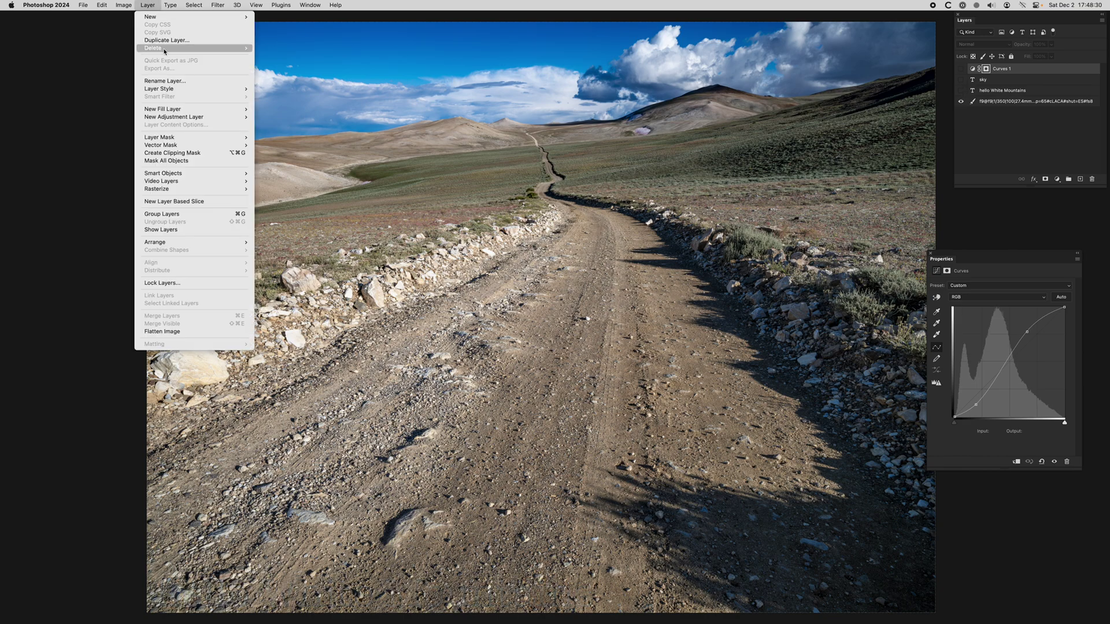
mouse_move(179, 111)
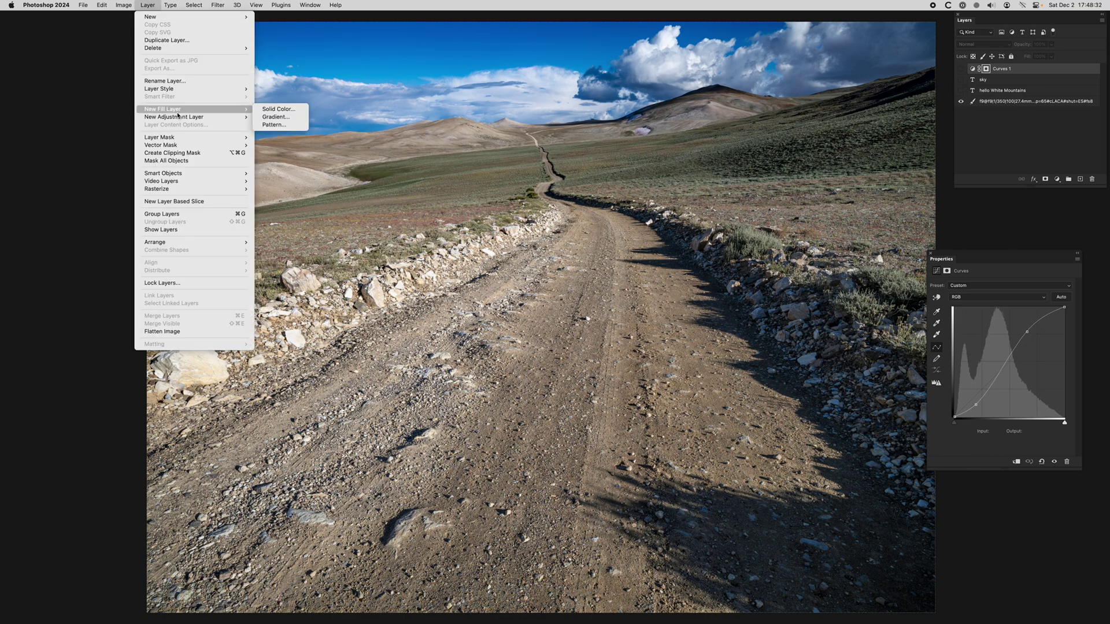
click(274, 110)
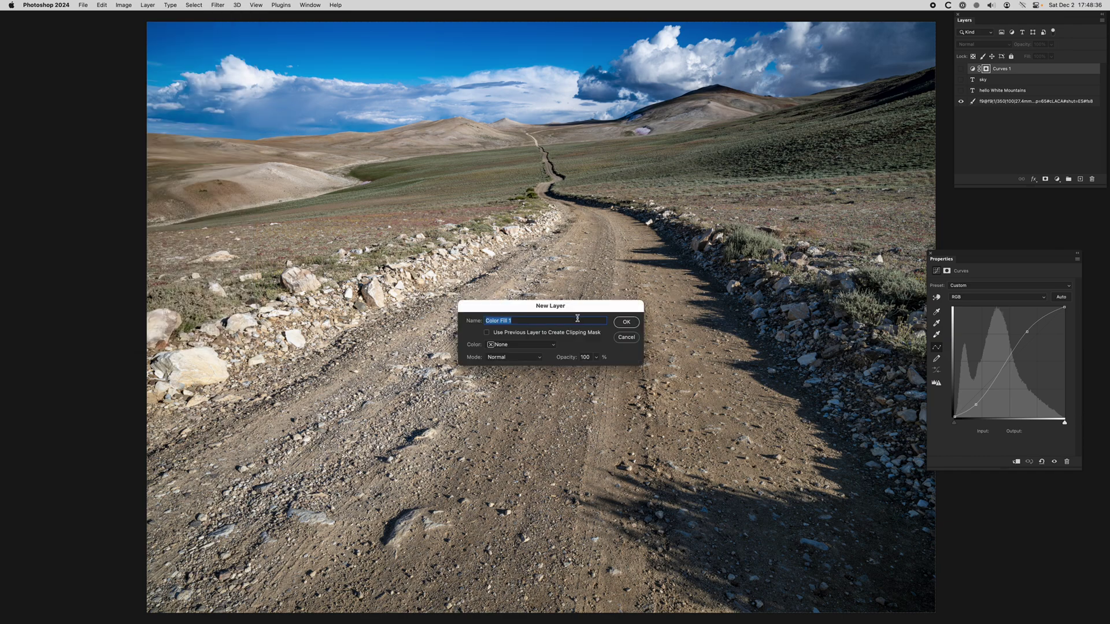
click(626, 320)
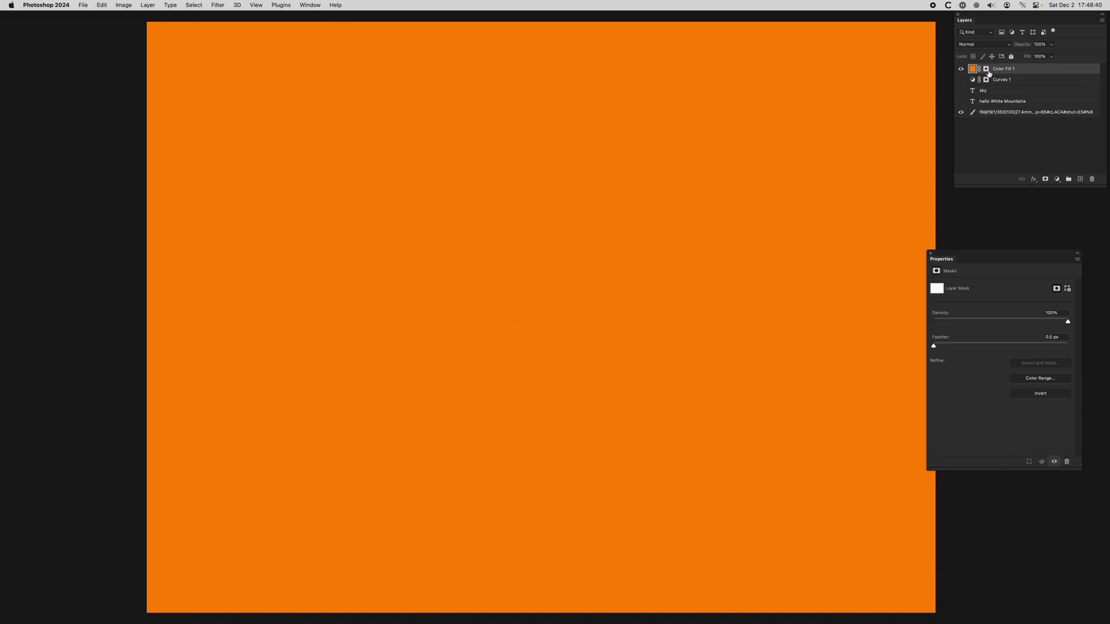
drag(1000, 70, 1002, 115)
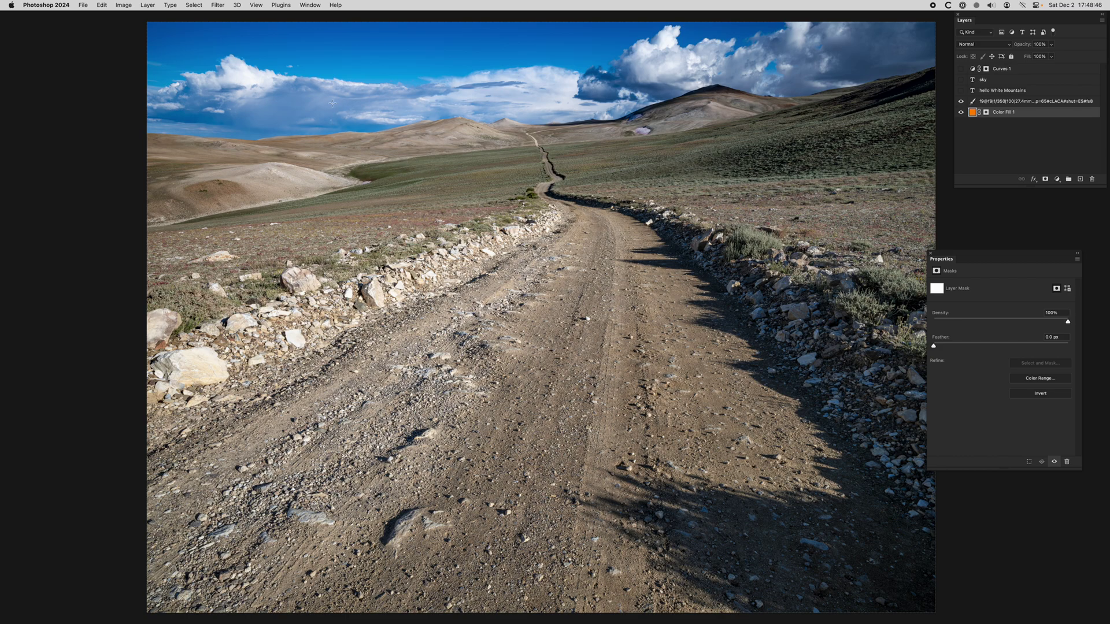
Delete a rectangular area about 2660 × 990 px from the photo layer where the sky meets the hills
click(1032, 102)
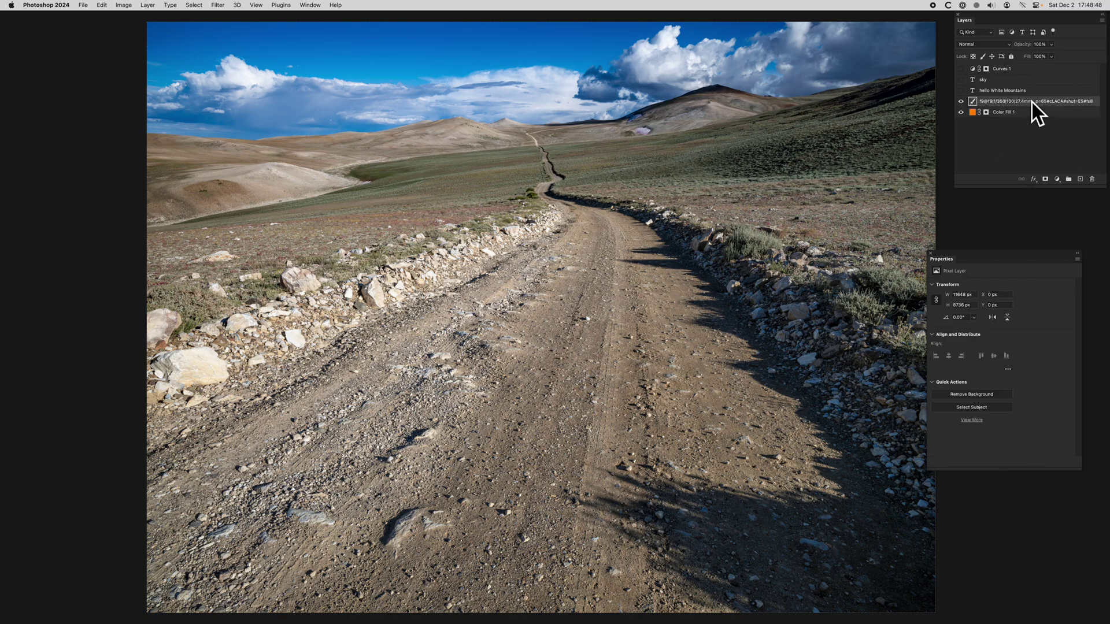
drag(391, 65, 567, 132)
key(Delete)
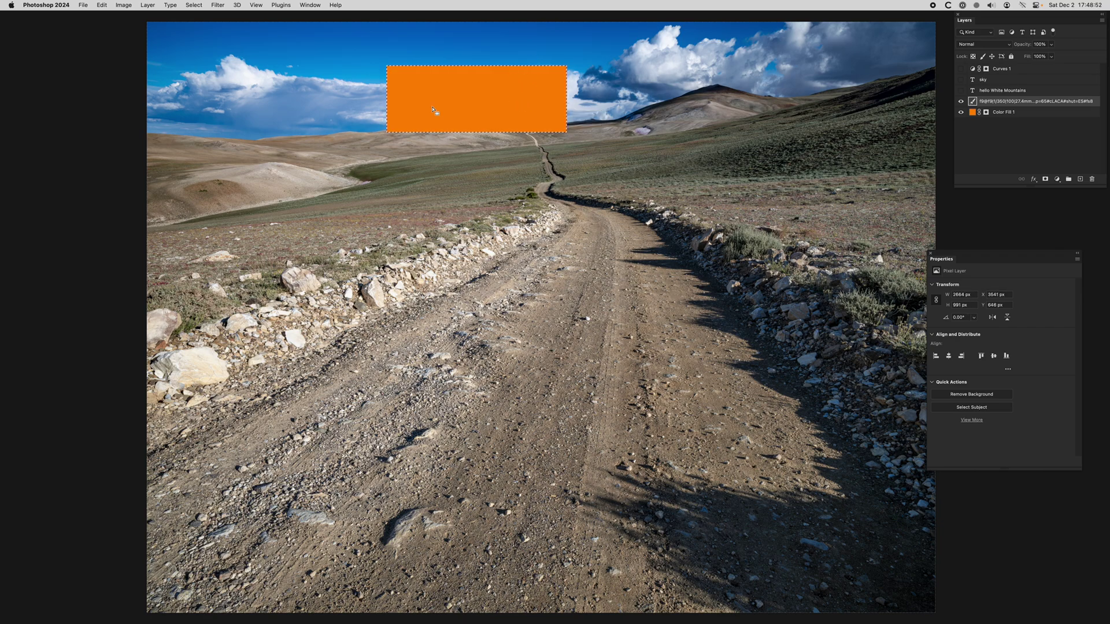
Toggle the photo layer and the orange fill layer in turn to examine what lies behind the cut-out area
click(1009, 115)
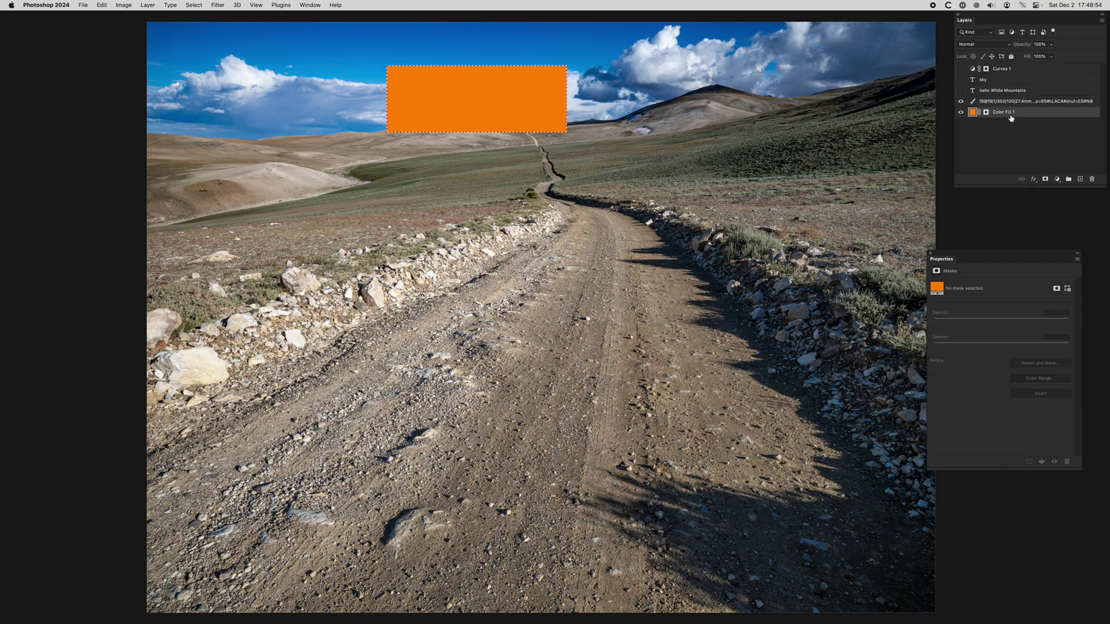
click(962, 103)
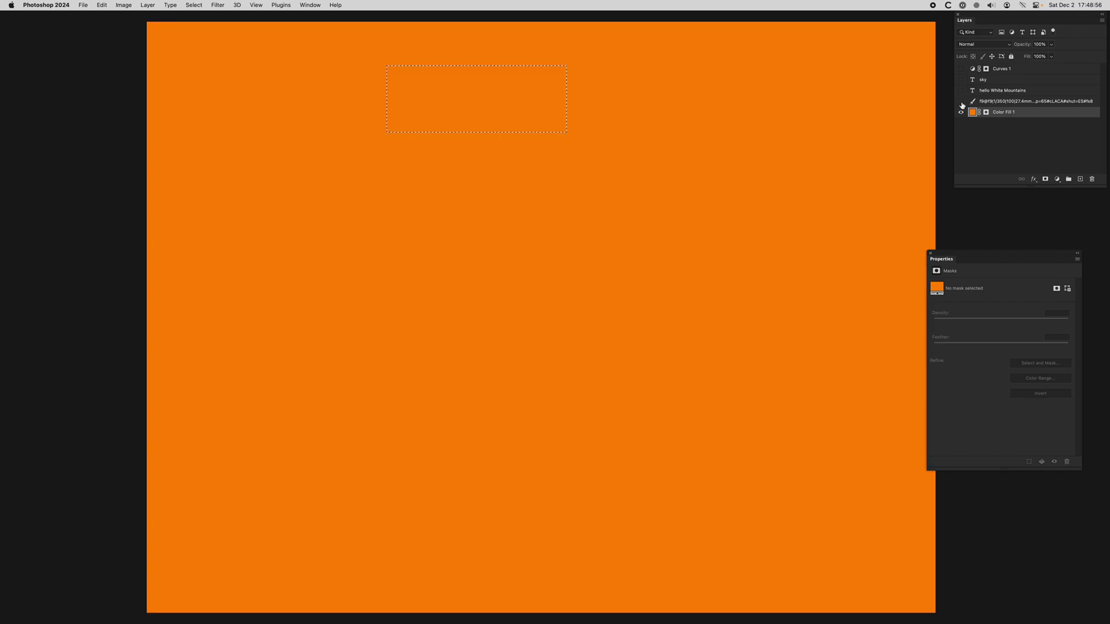
click(962, 102)
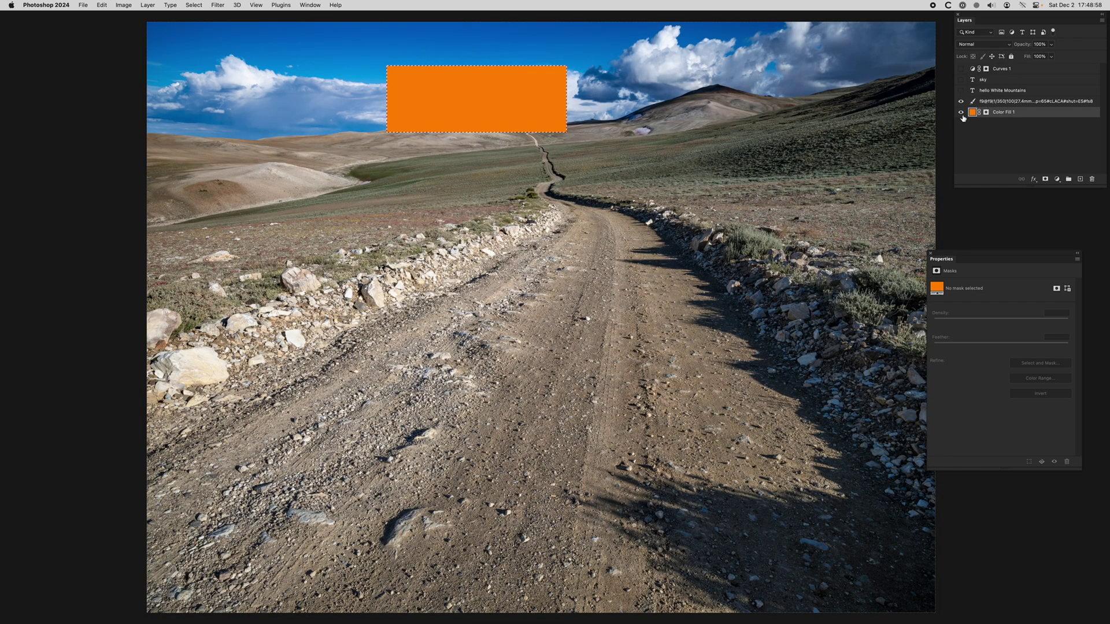
click(962, 112)
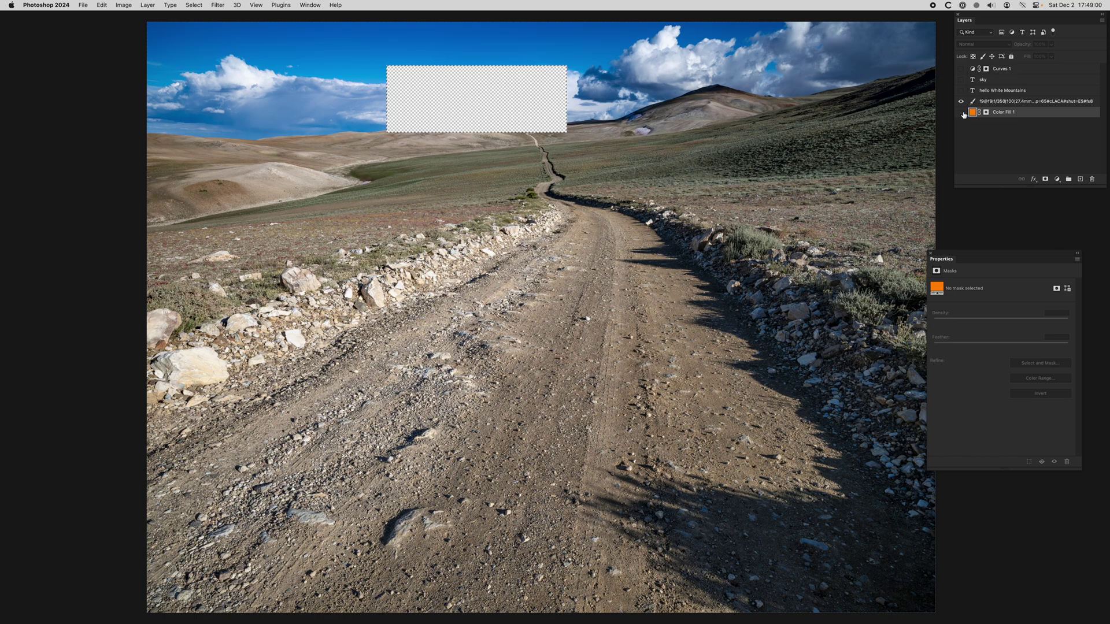
click(961, 113)
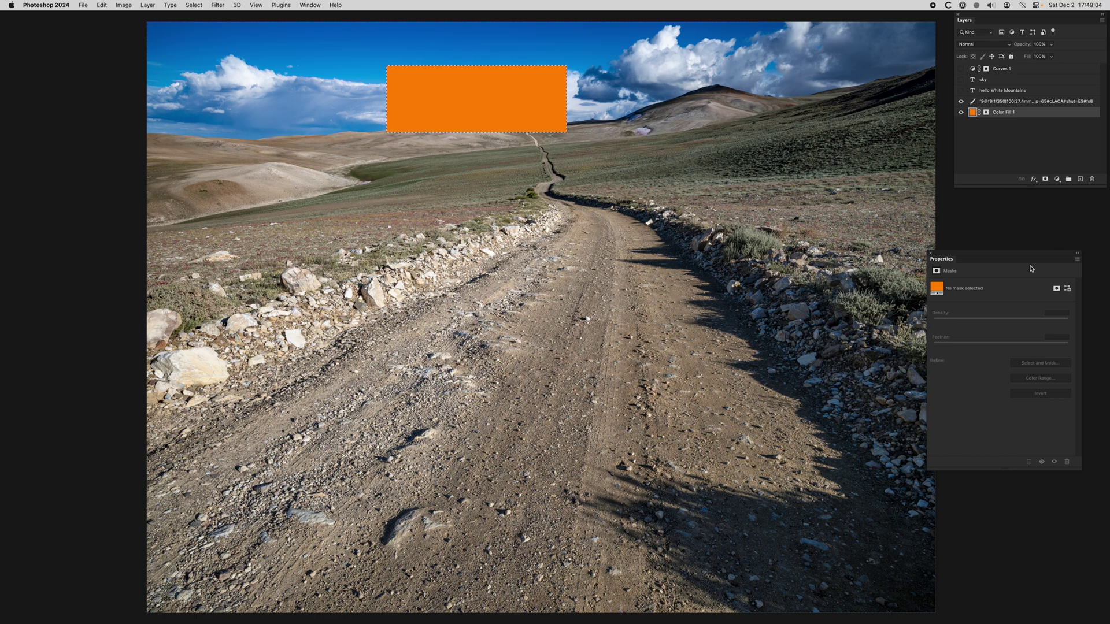
Step back through the document history to the Master Opacity Change state and deselect all layers
click(310, 5)
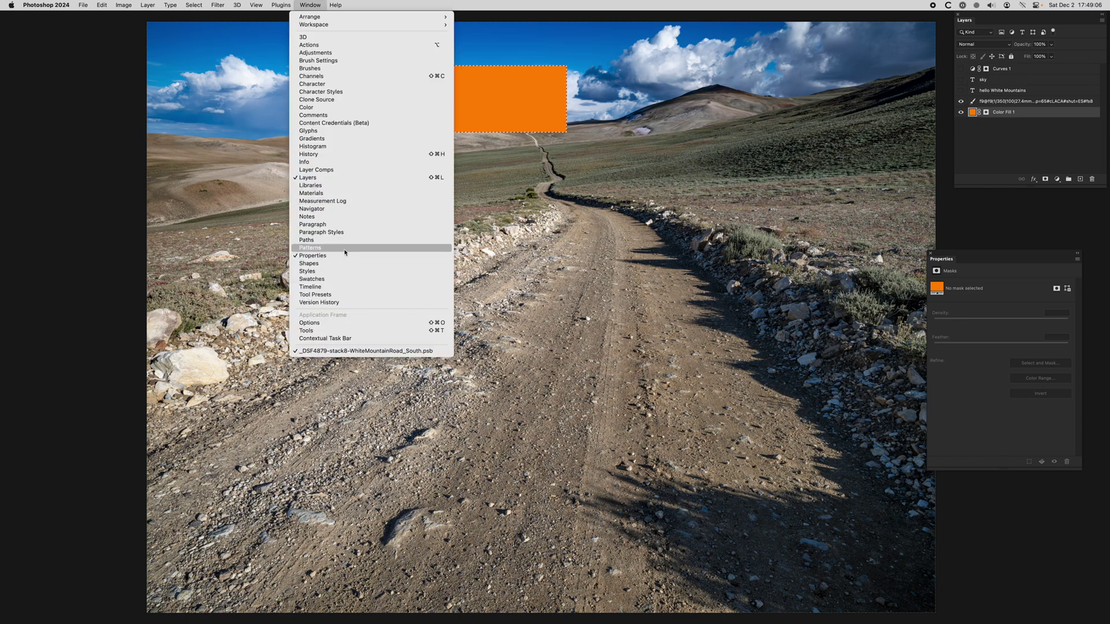
click(580, 112)
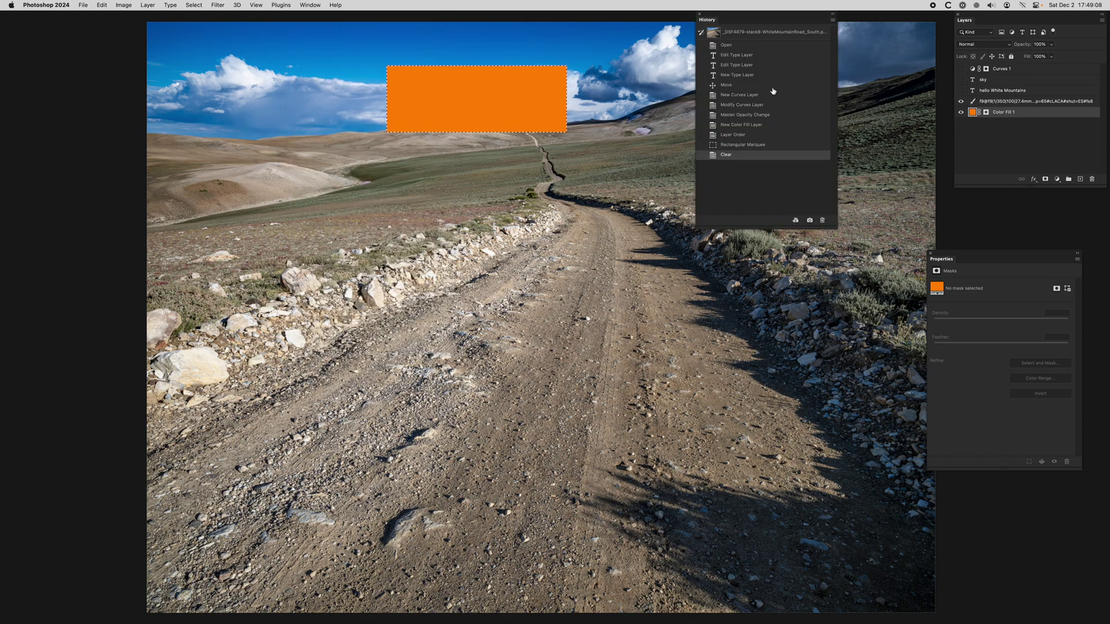
click(745, 145)
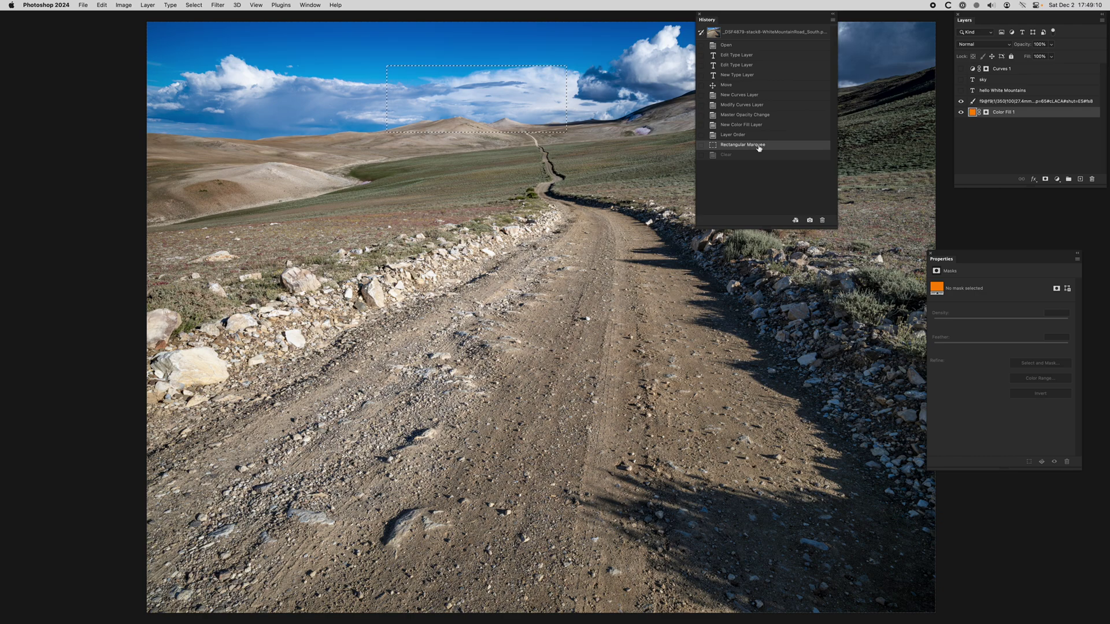
click(746, 136)
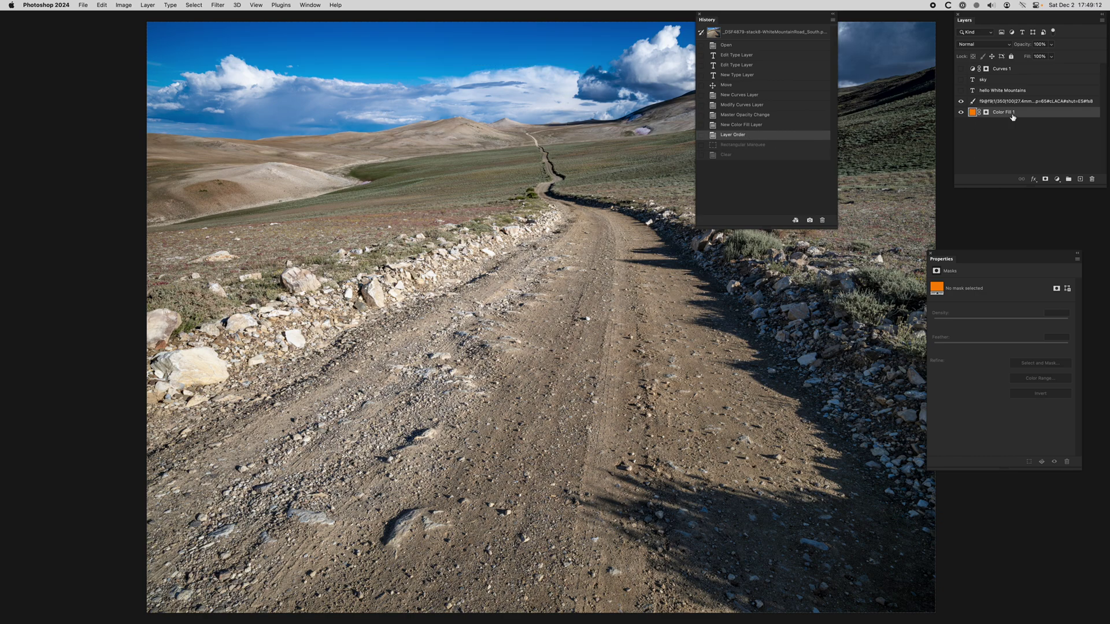
click(762, 127)
click(763, 116)
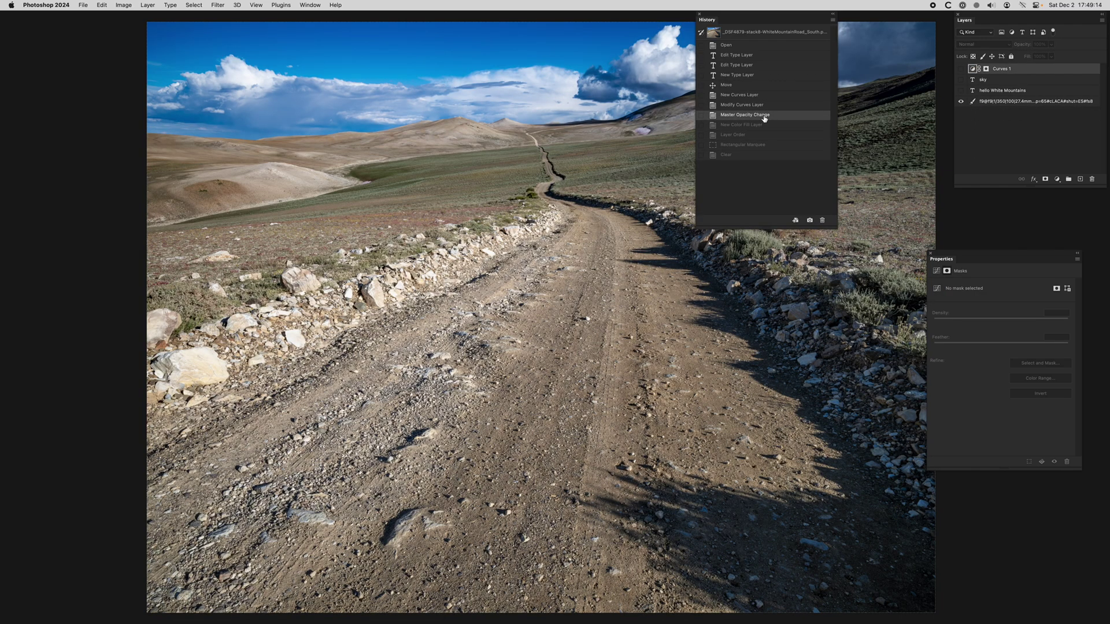
click(998, 133)
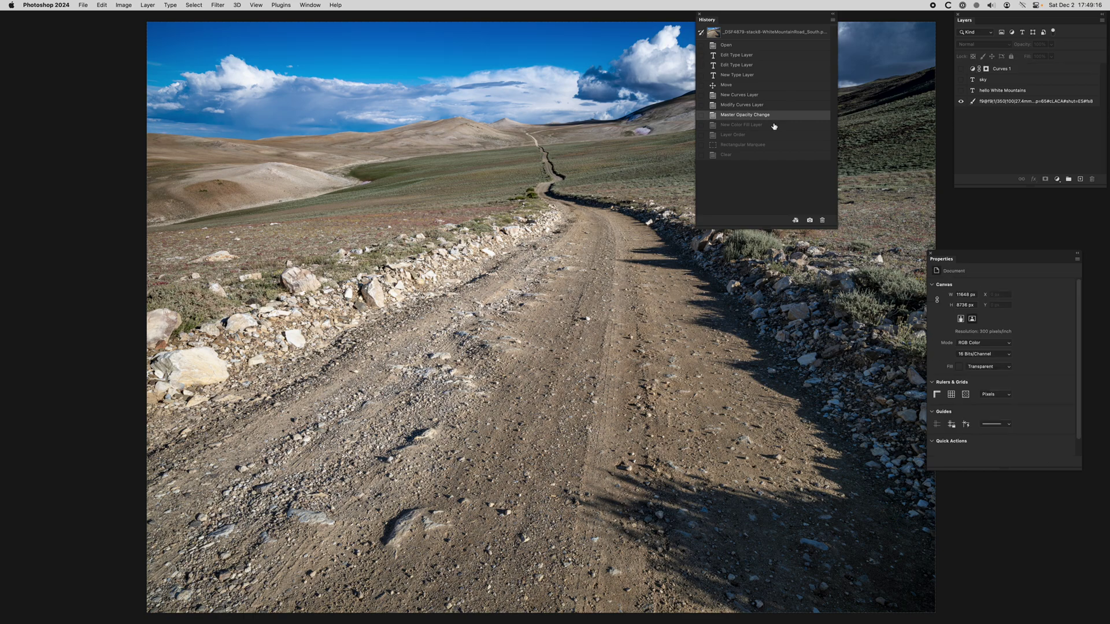
Add a Black & White adjustment layer with default settings above the Curves layer and close the history list
click(146, 5)
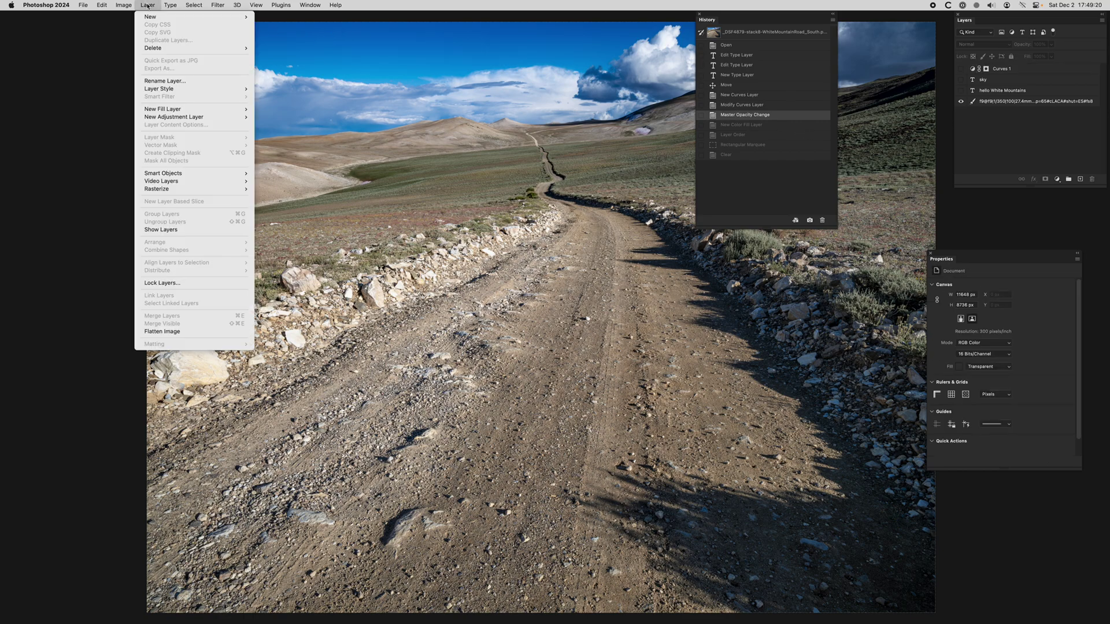
mouse_move(183, 120)
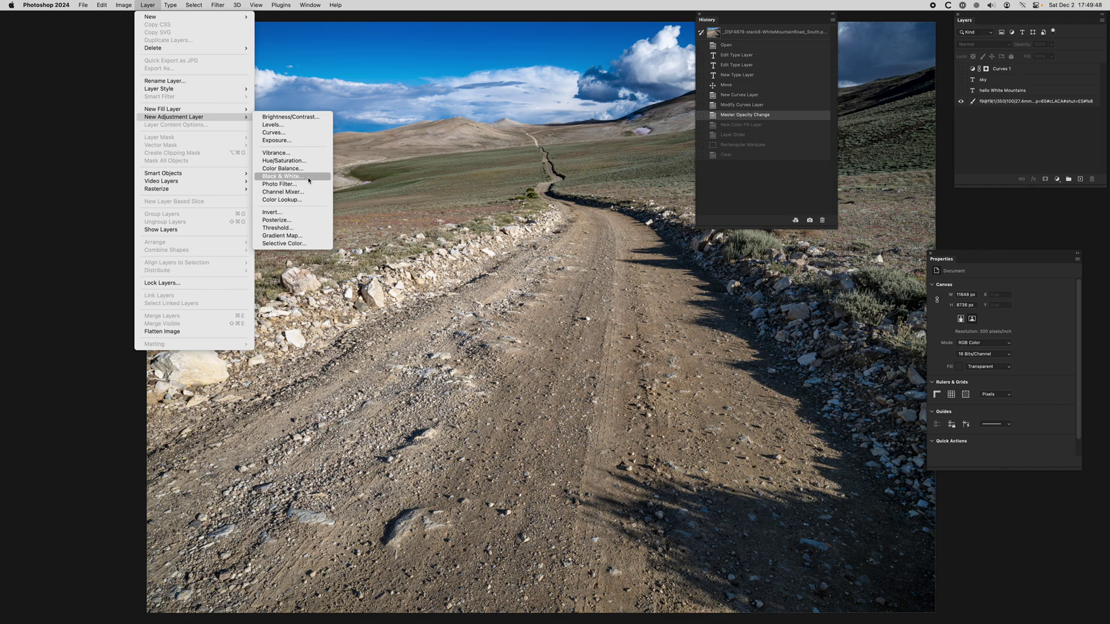
click(302, 175)
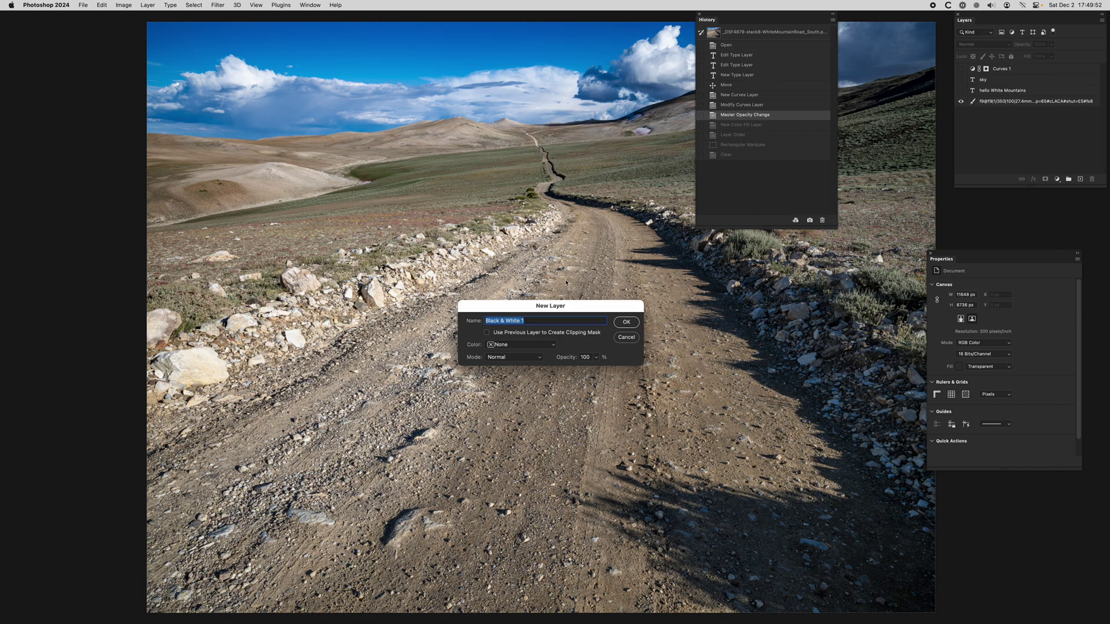
click(626, 322)
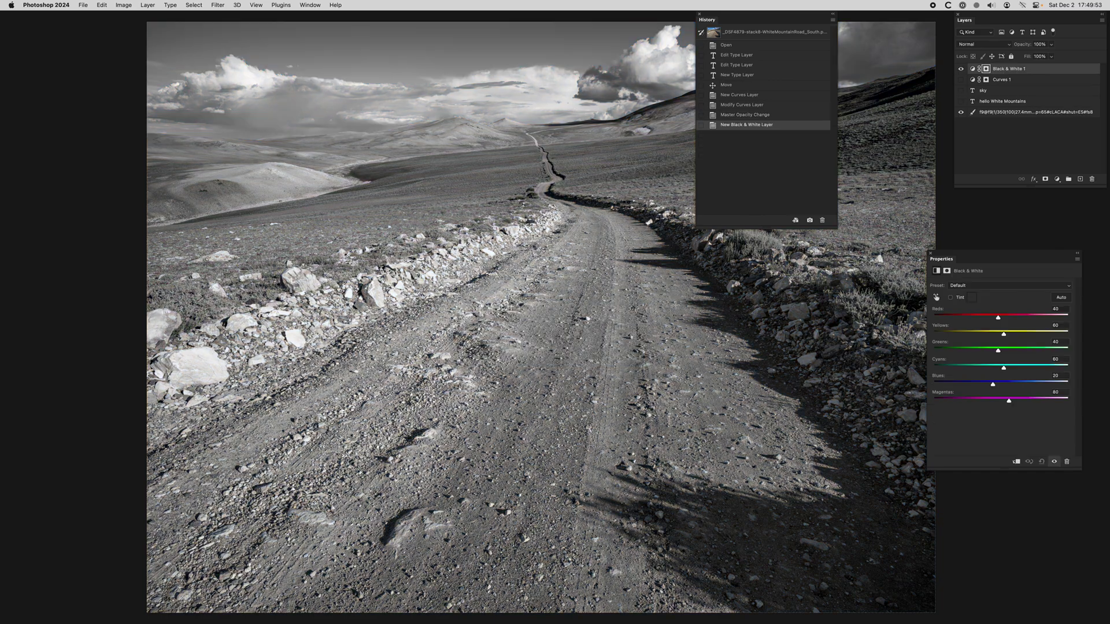
click(698, 14)
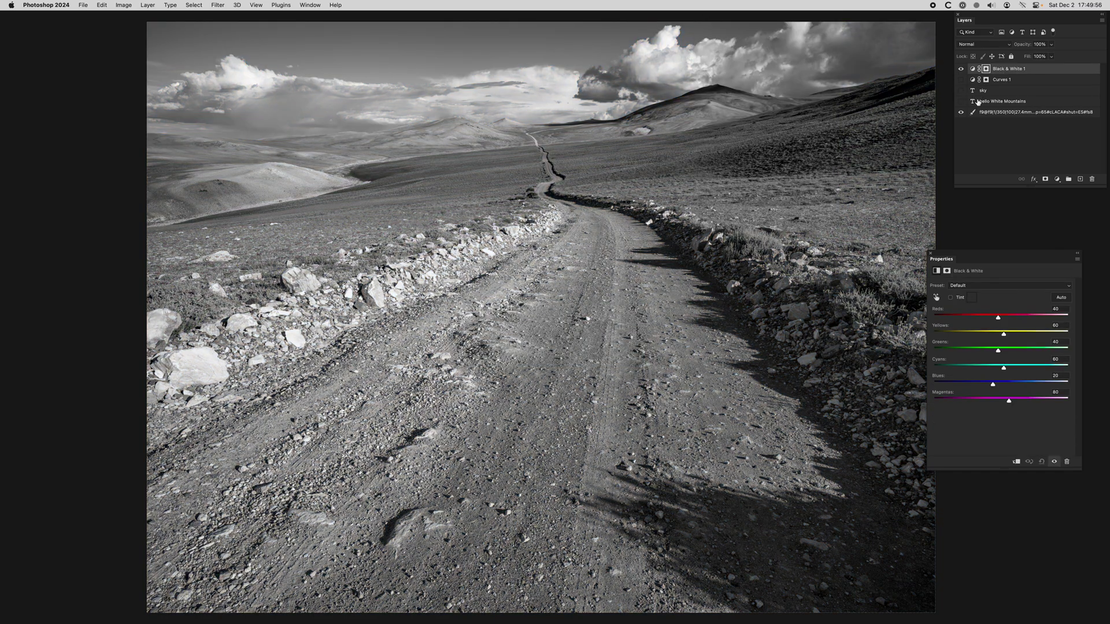
Toggle the Black & White adjustment layer off and on to compare the colour and monochrome versions of the photo
click(1003, 69)
click(961, 69)
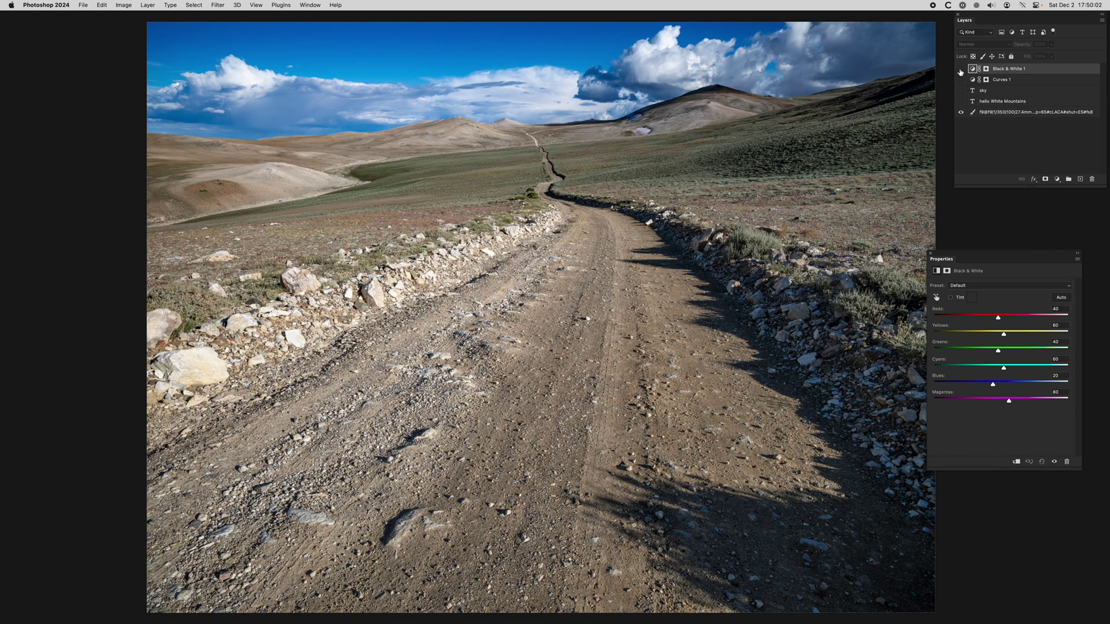
click(961, 70)
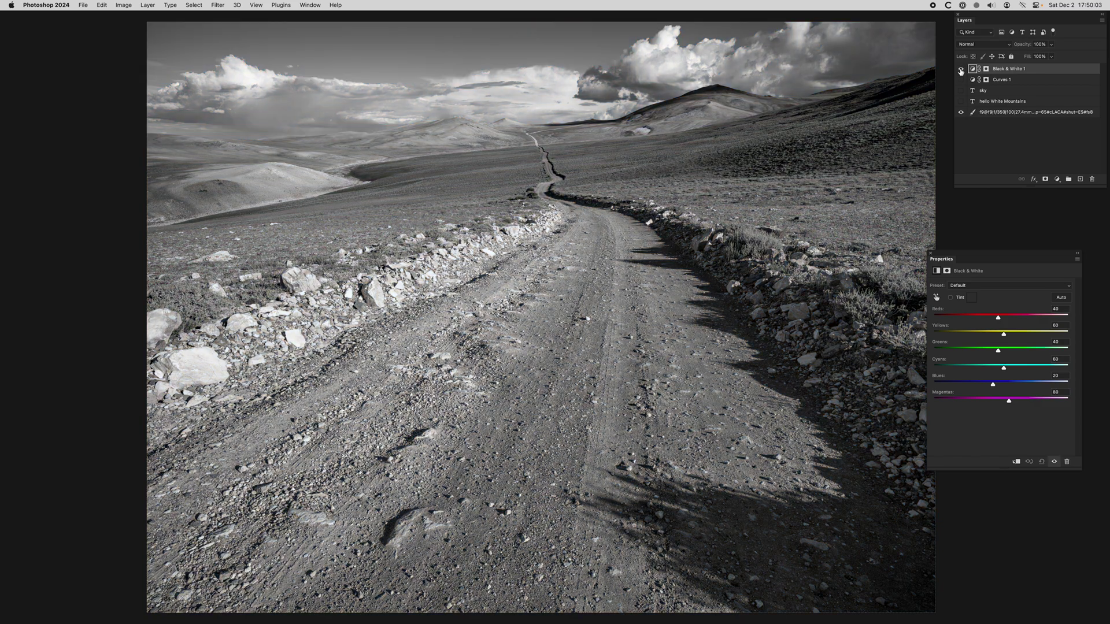
Try the High Contrast Red Filter preset on the Black & White layer and change the preset to Red Filter
click(989, 288)
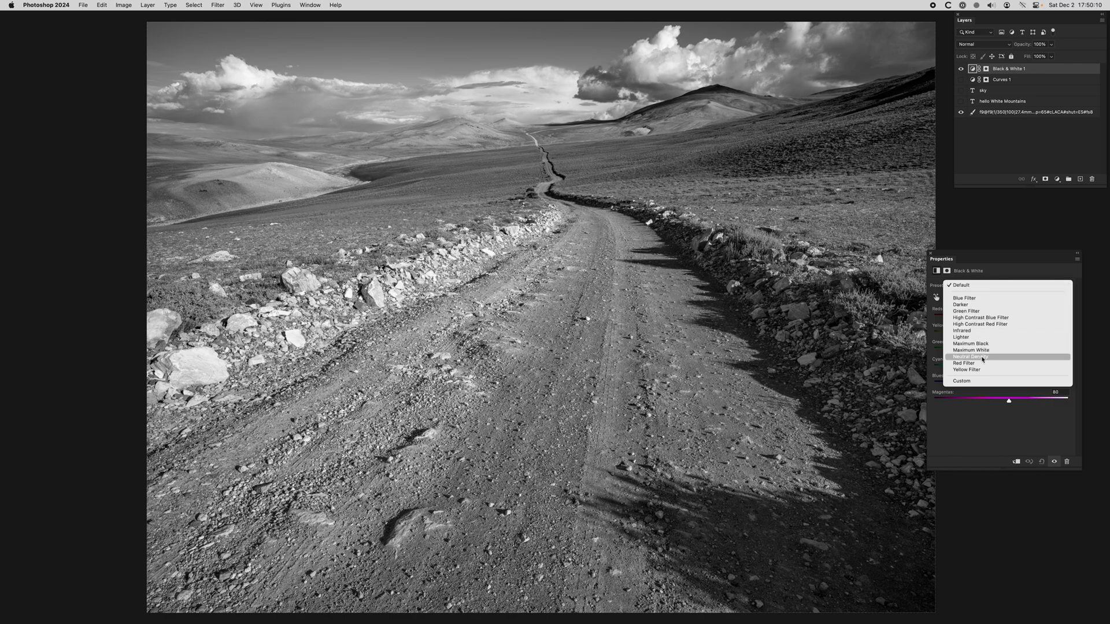
click(987, 324)
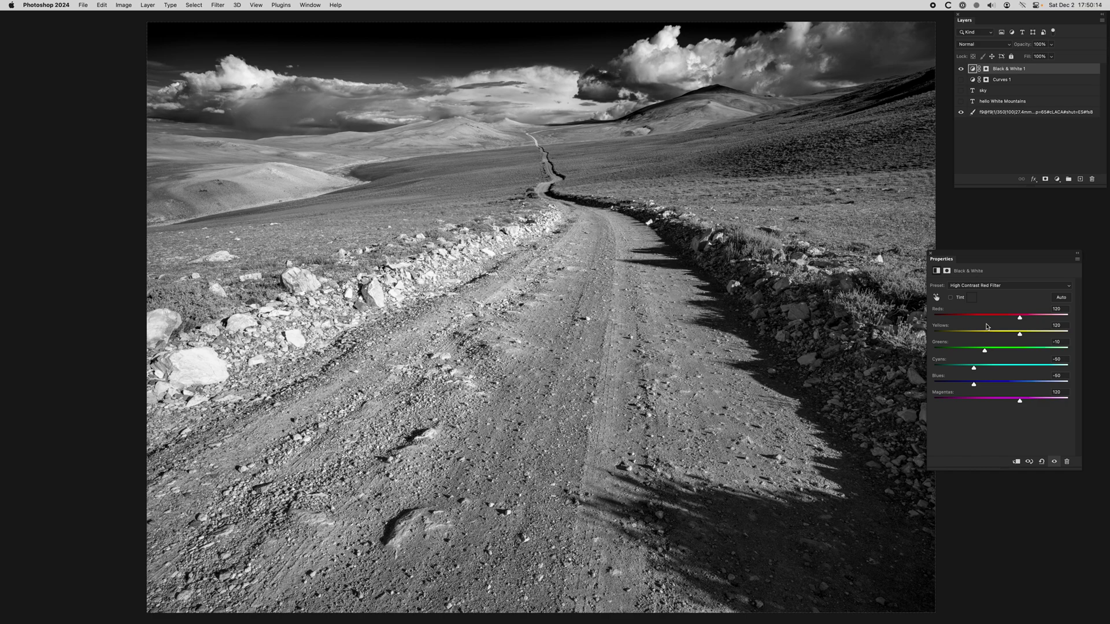
click(988, 286)
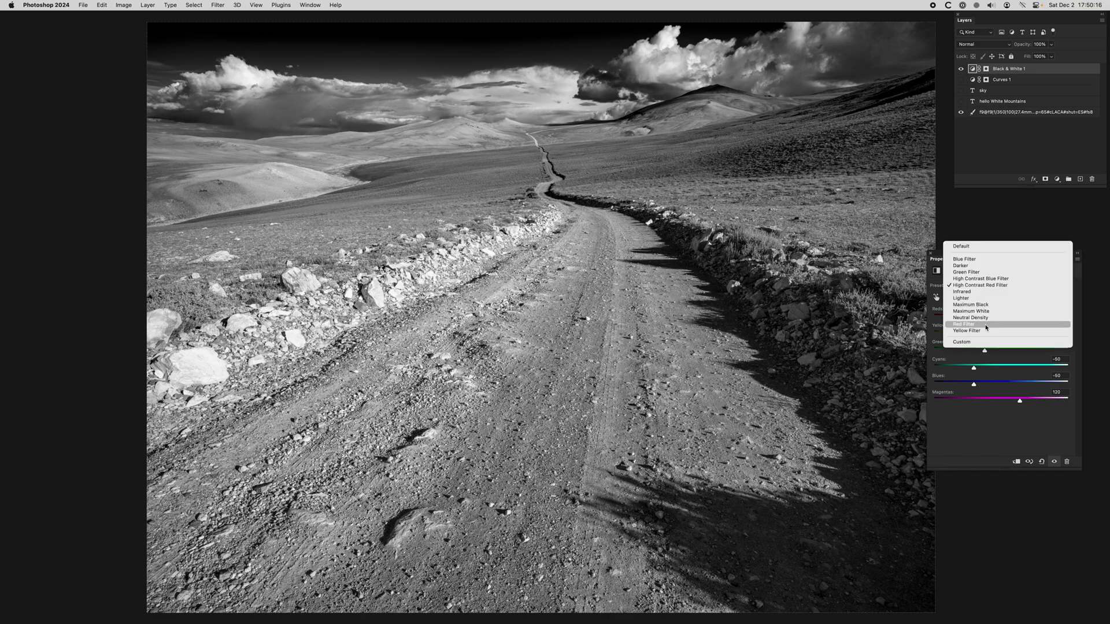
click(986, 325)
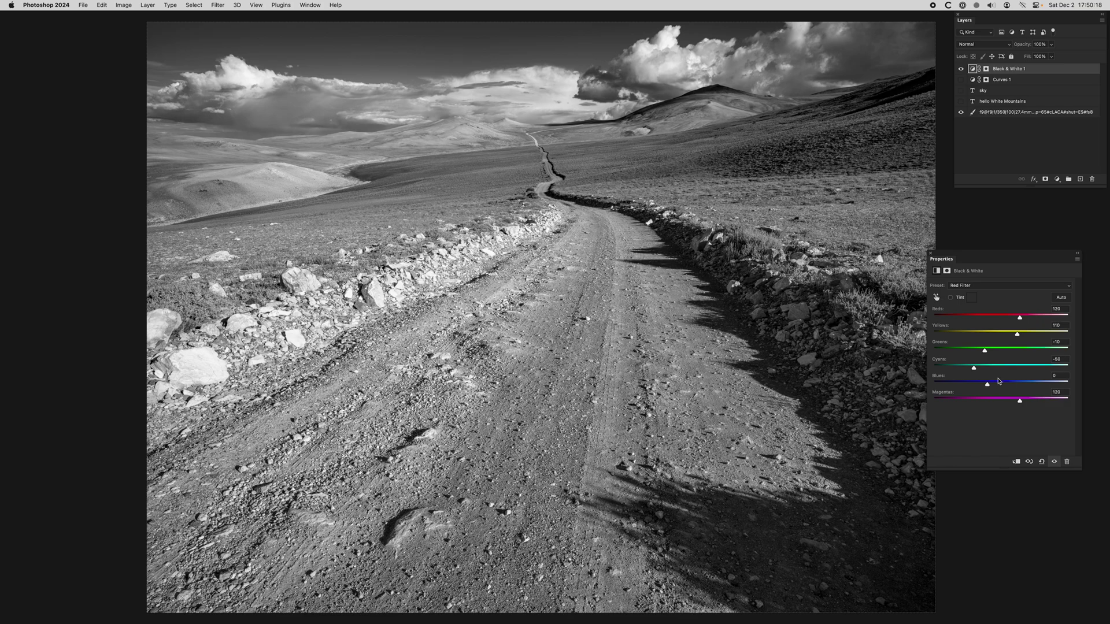
Set the Black & White layer's Blues to -31, Yellows to 80 and Greens to -104
drag(988, 386, 978, 388)
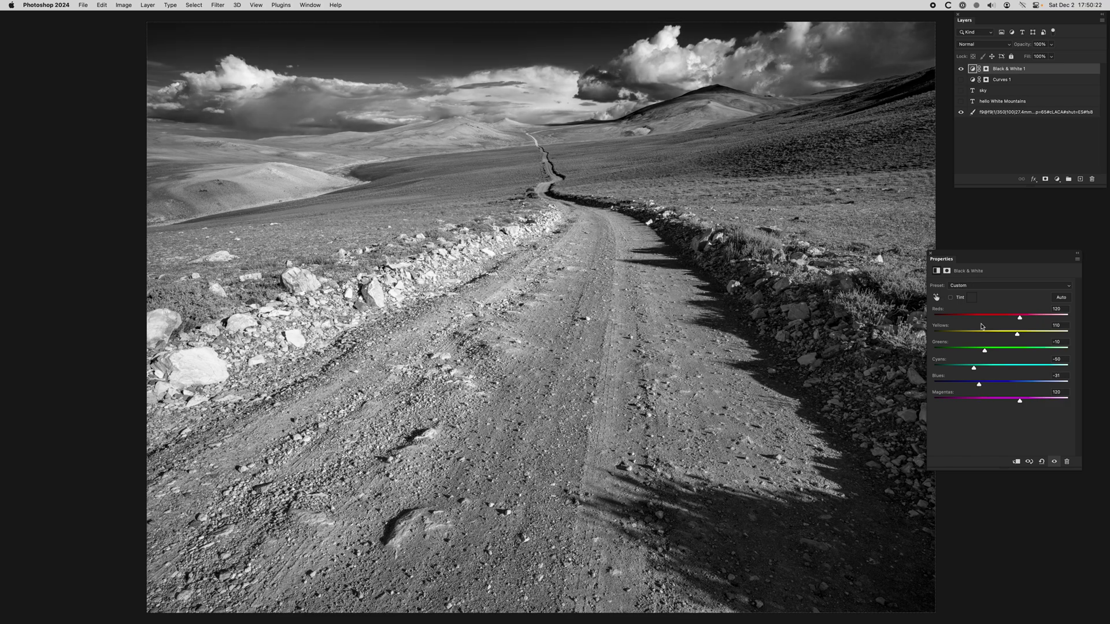
drag(1018, 336, 961, 358)
Toggle the Black & White layer off and on, and show the hidden Curves layer and both text layers
click(961, 71)
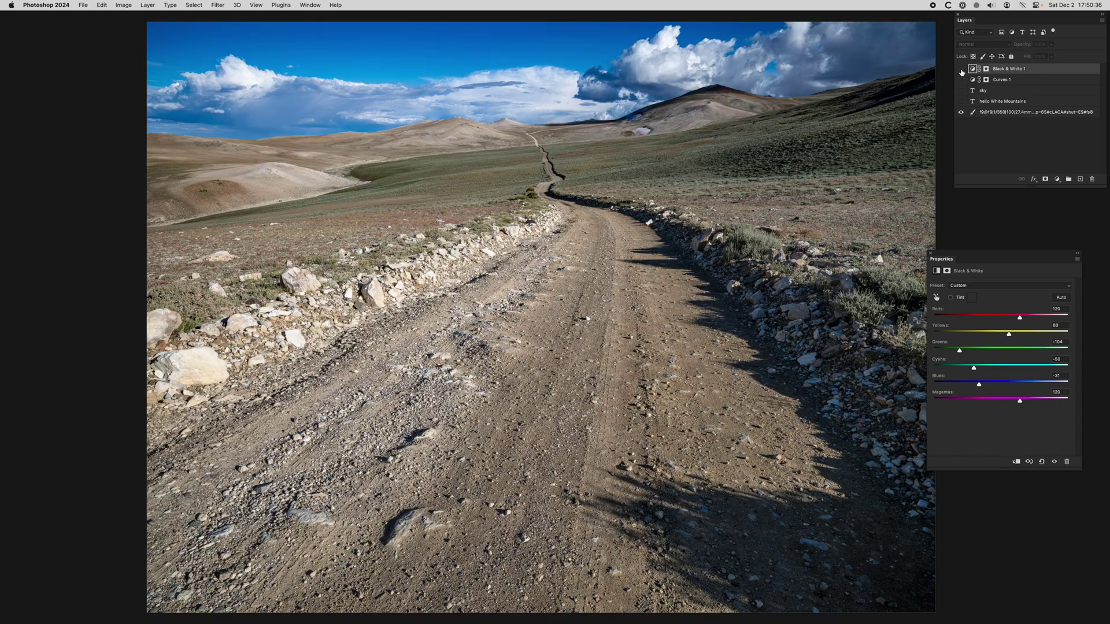
click(962, 70)
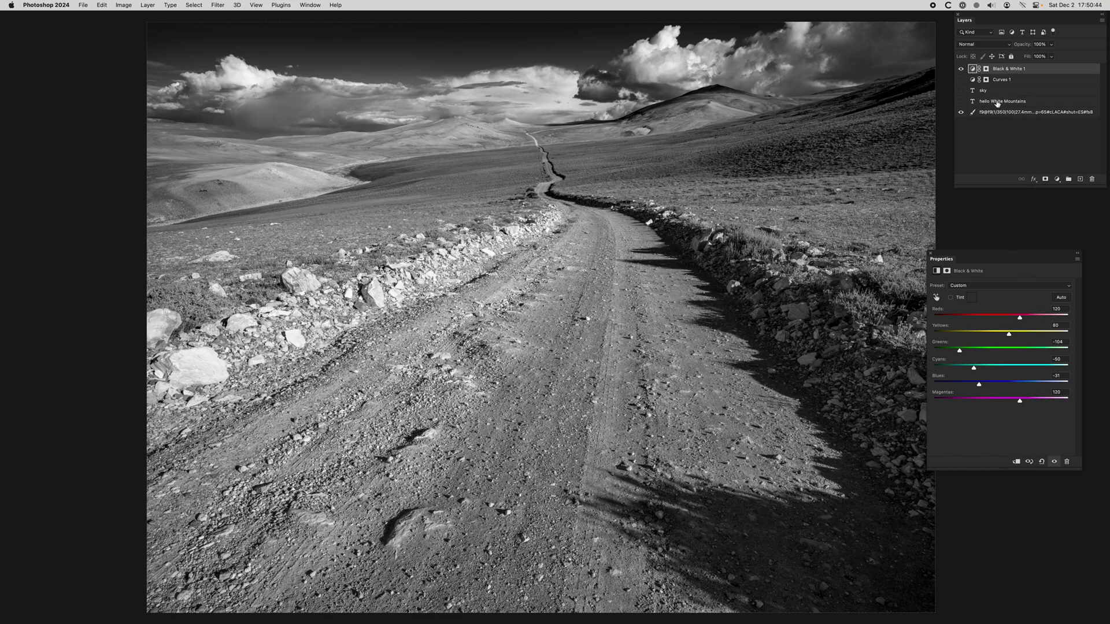
drag(962, 102, 962, 81)
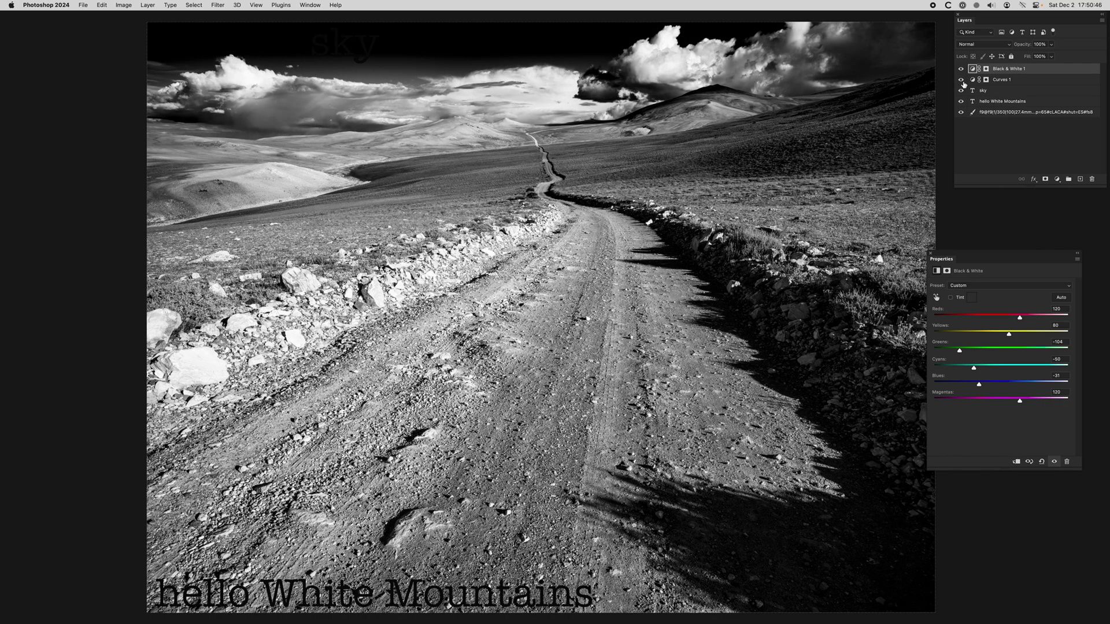
Merge the hello White Mountains, sky, Curves and Black & White layers down one by one into the photo layer
click(992, 103)
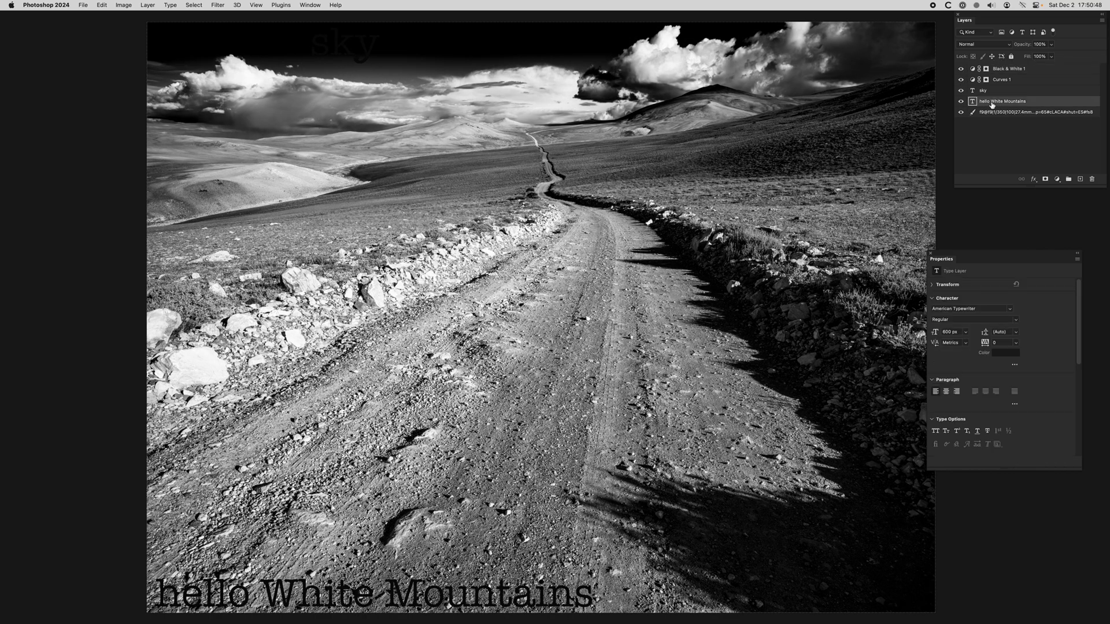
click(102, 6)
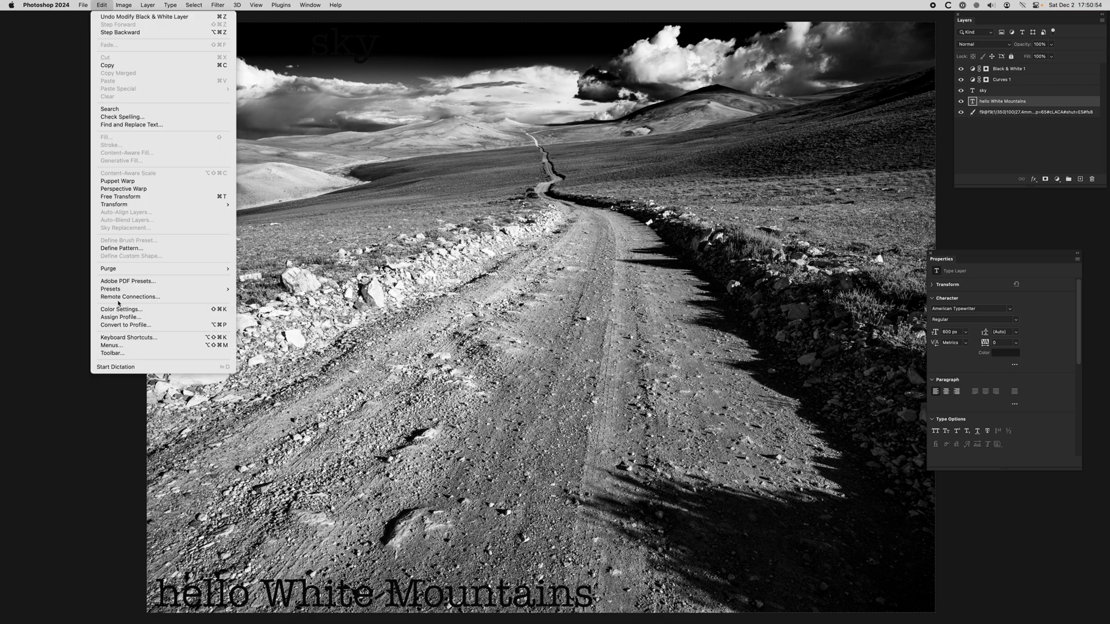
click(124, 5)
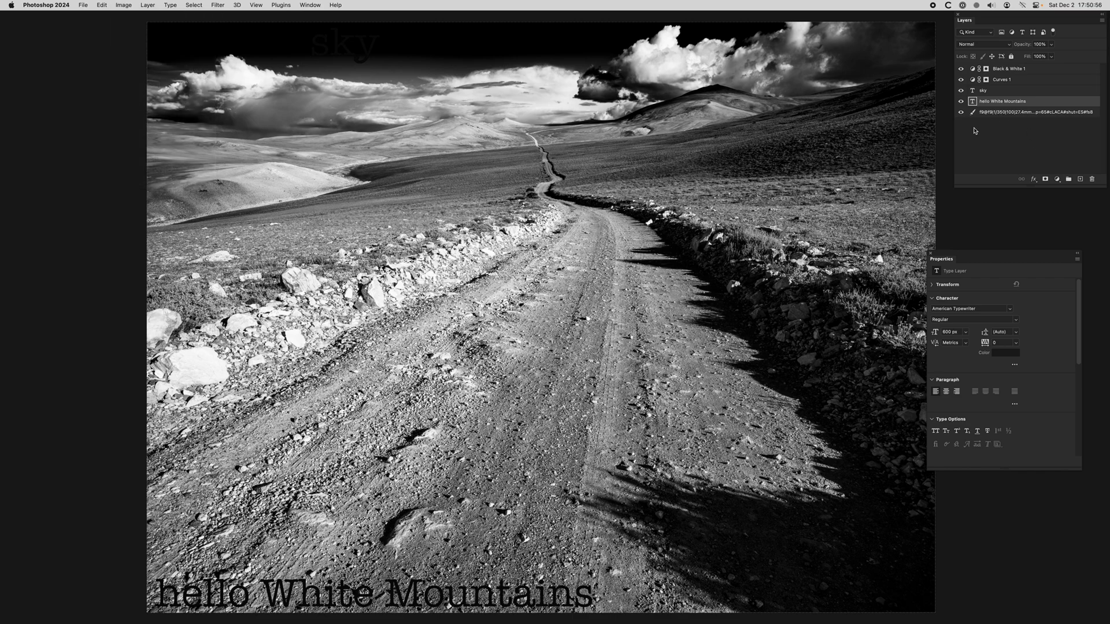
key(ctrl+e)
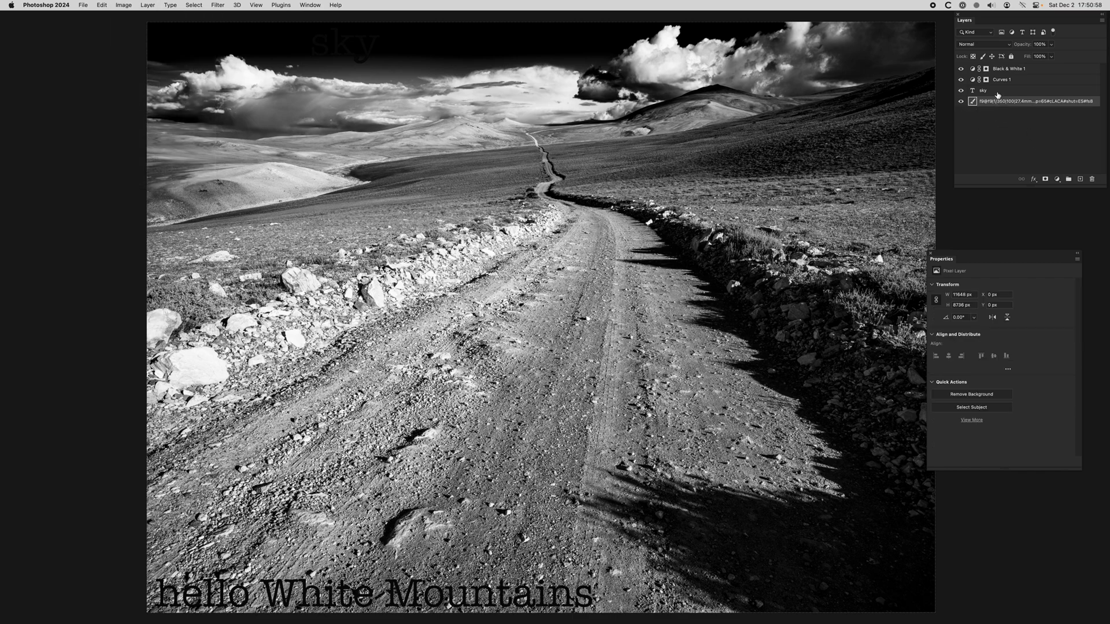
click(998, 93)
key(super+e)
click(1005, 82)
key(super+e)
click(1006, 70)
key(super+e)
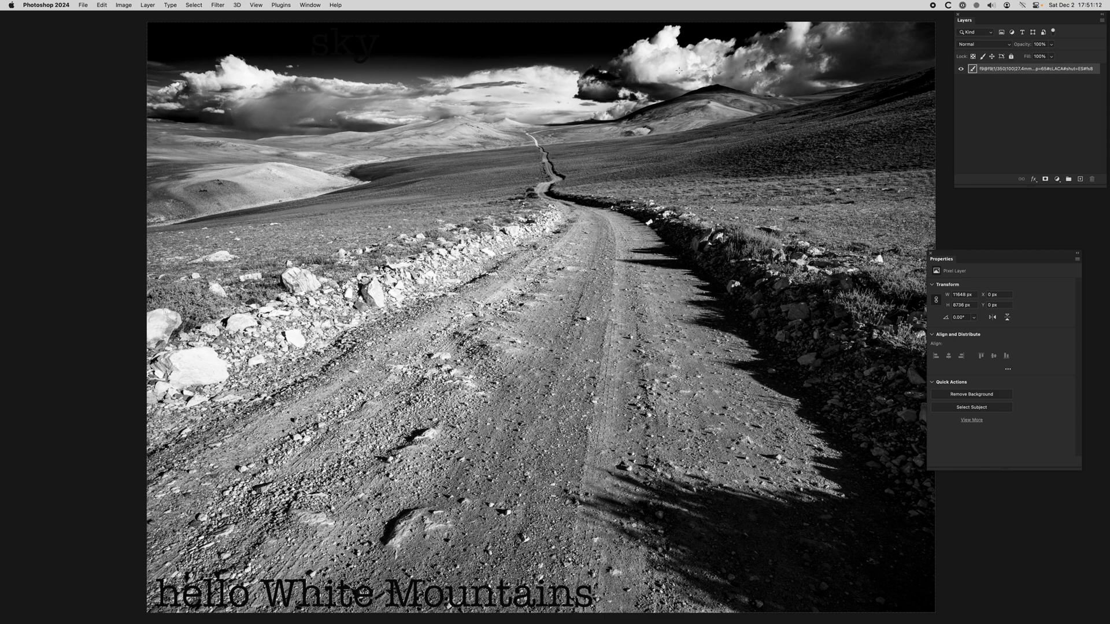
Open the document history and step back to the Modify Black & White Layer state before the layer merges
click(299, 4)
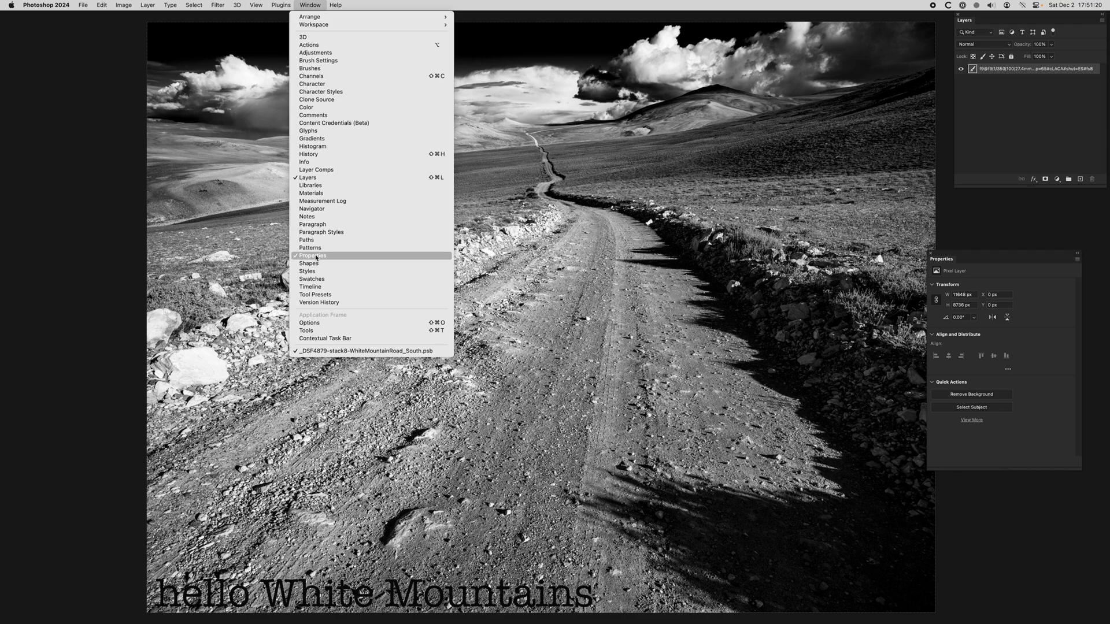
click(321, 154)
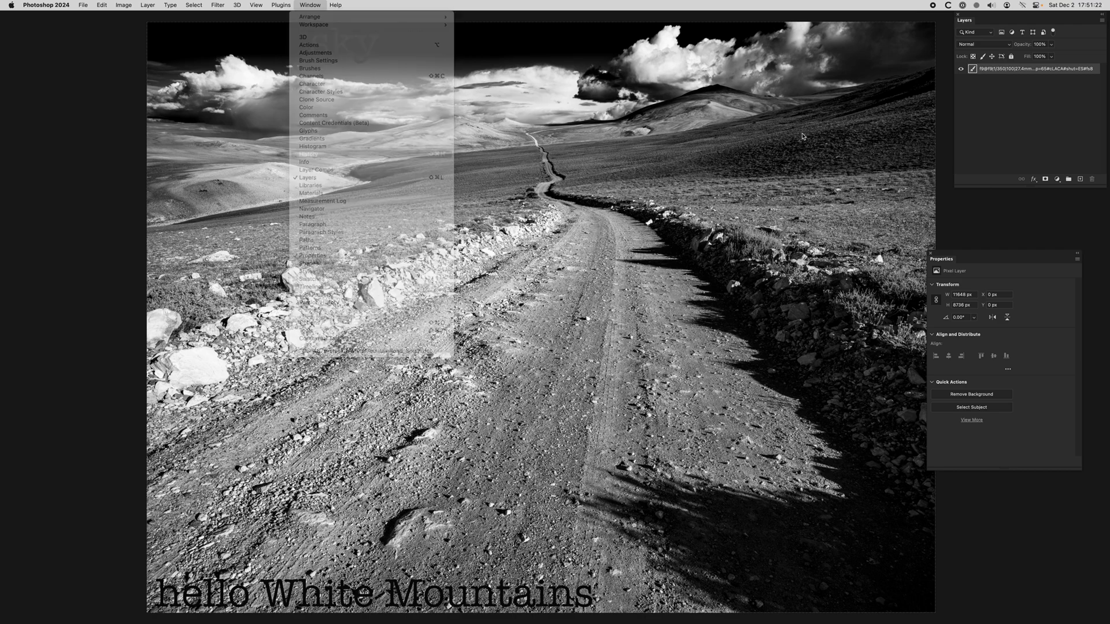
click(758, 133)
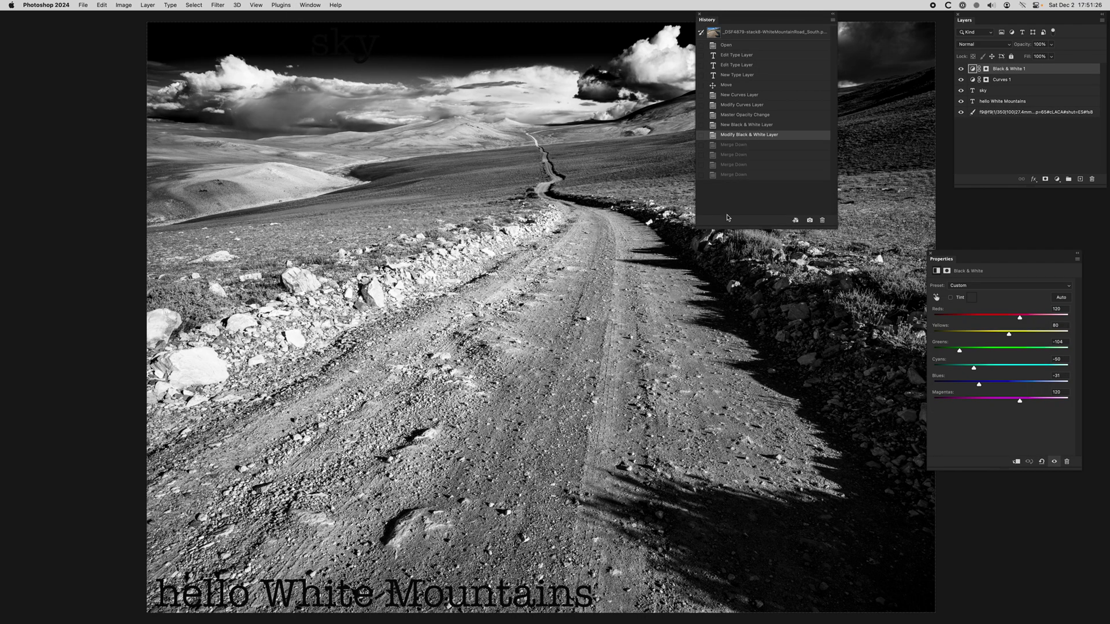
Start saving a copy of the document, choose JPEG as the format and cancel the save
click(83, 5)
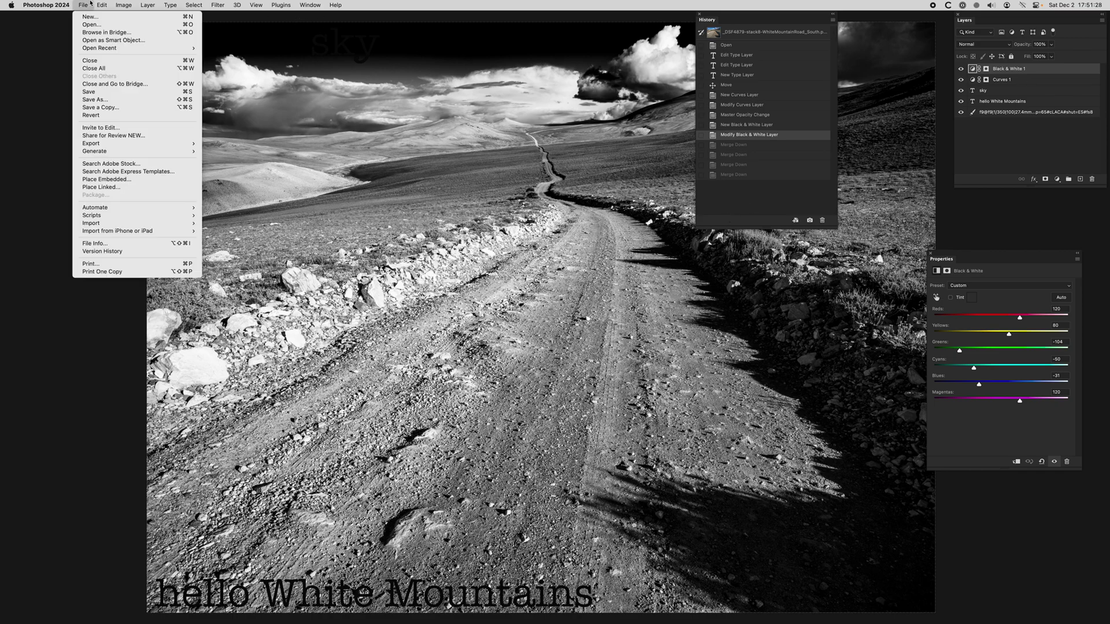
click(98, 108)
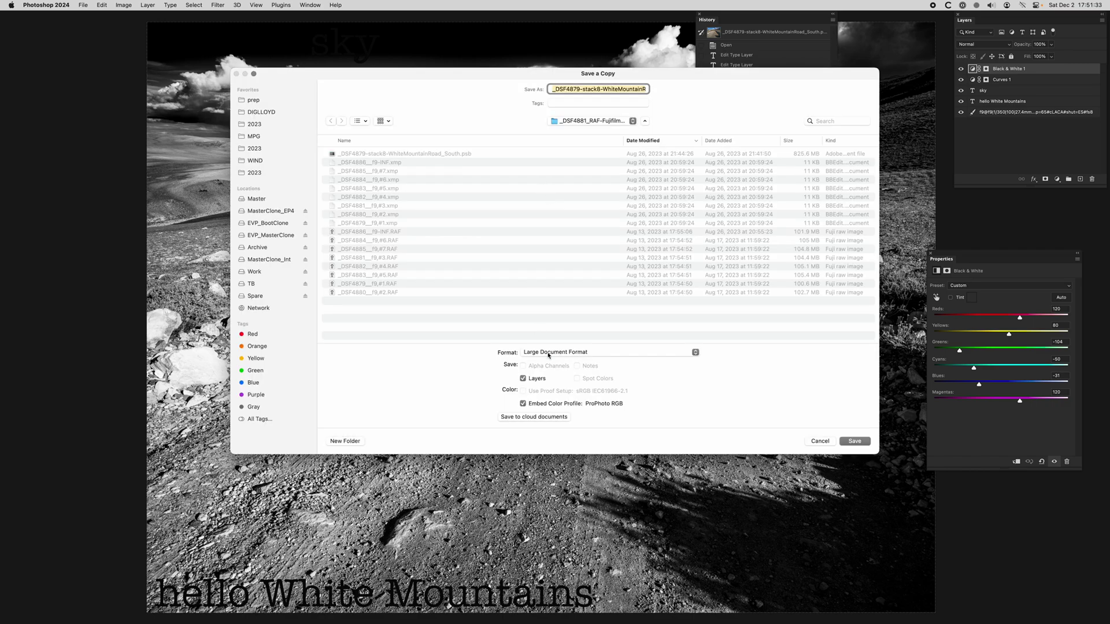
click(548, 354)
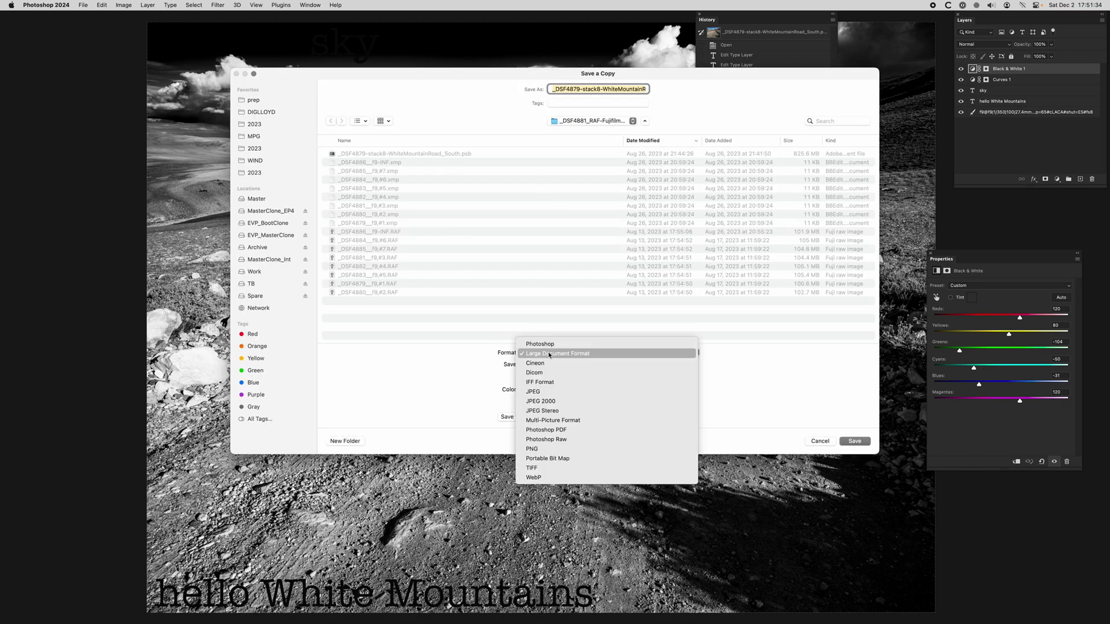
click(542, 392)
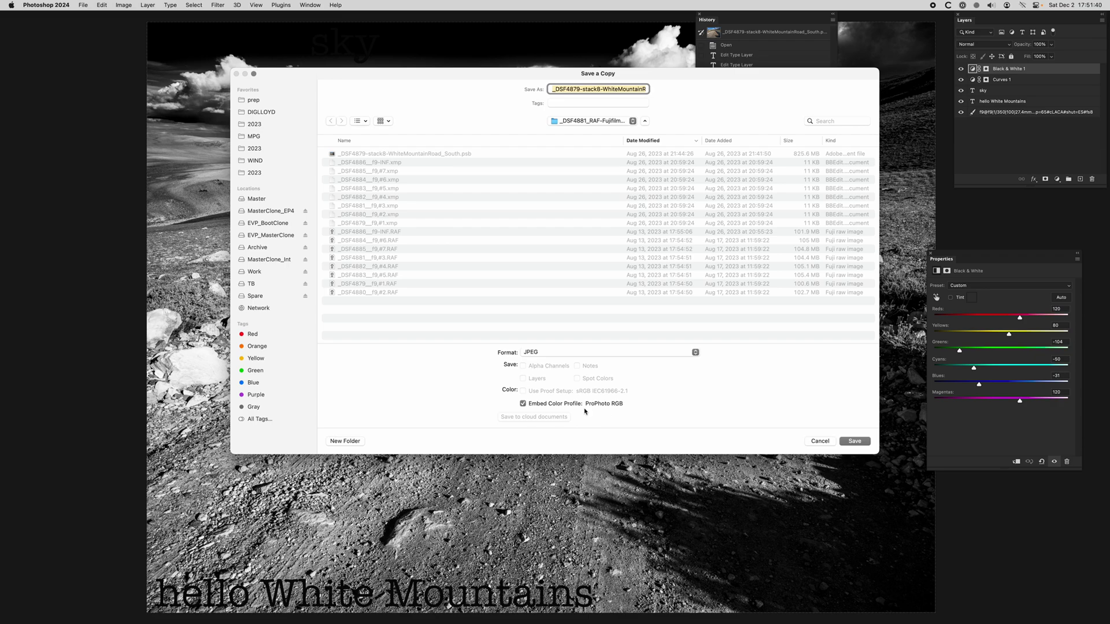
click(828, 441)
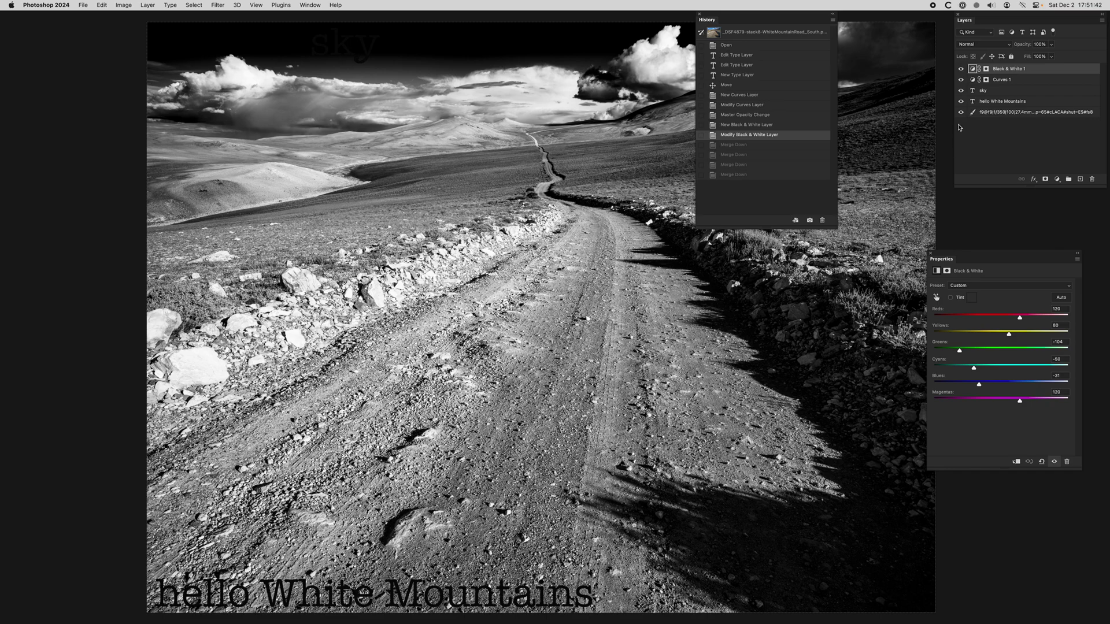
Select the hello White Mountains and photo layers in turn and toggle the photo layer's visibility off and on
mouse_move(962, 70)
mouse_down()
mouse_move(963, 105)
mouse_move(960, 68)
mouse_up()
click(1000, 106)
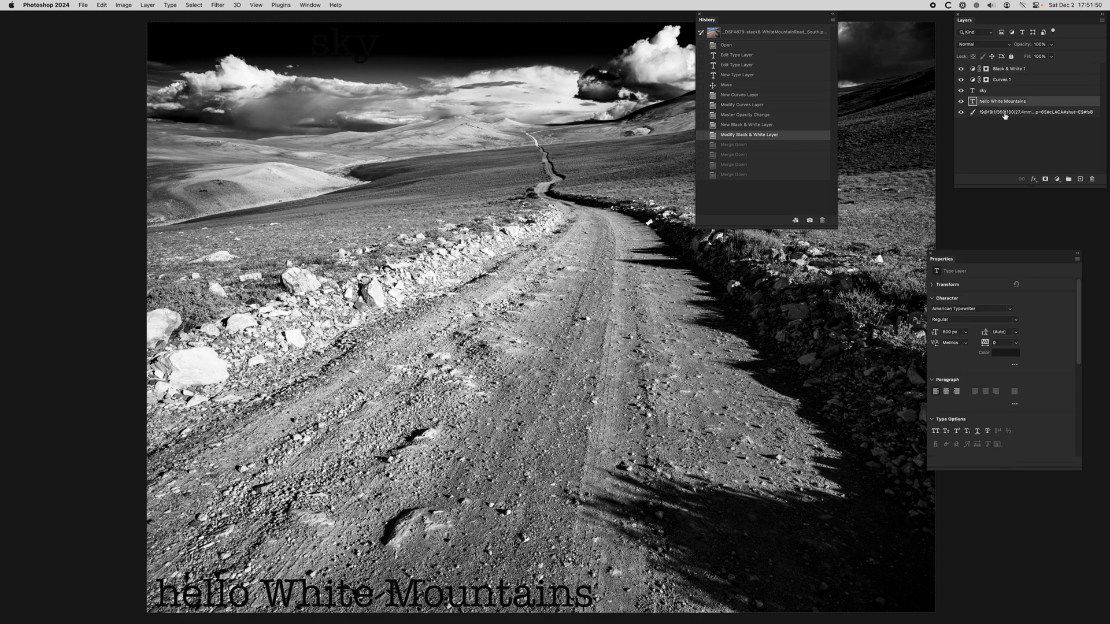
click(1007, 114)
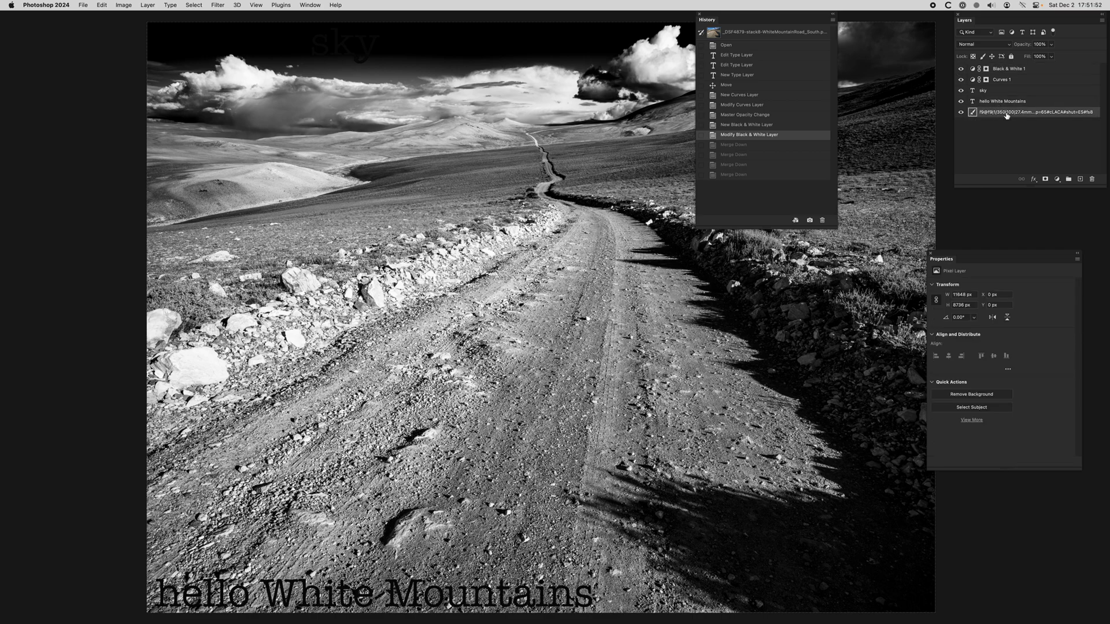
click(961, 113)
click(961, 113)
Reorder the layers so hello White Mountains sits above Curves and sky, and toggle the Black & White layer off and on
click(989, 103)
mouse_move(990, 102)
mouse_down()
mouse_move(988, 87)
mouse_move(999, 95)
mouse_up()
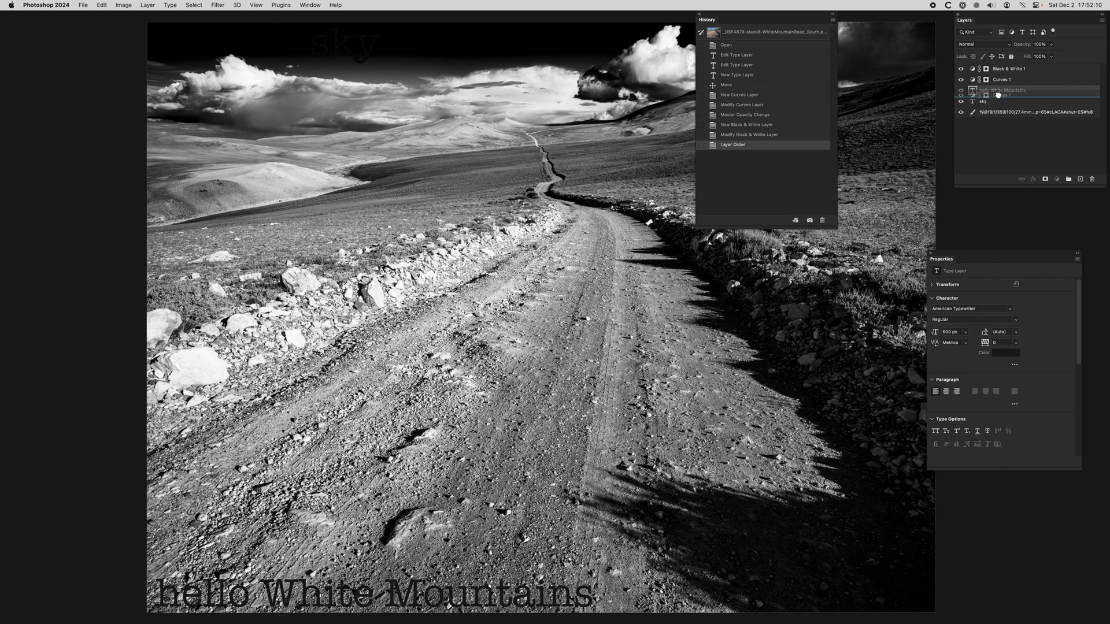
click(962, 69)
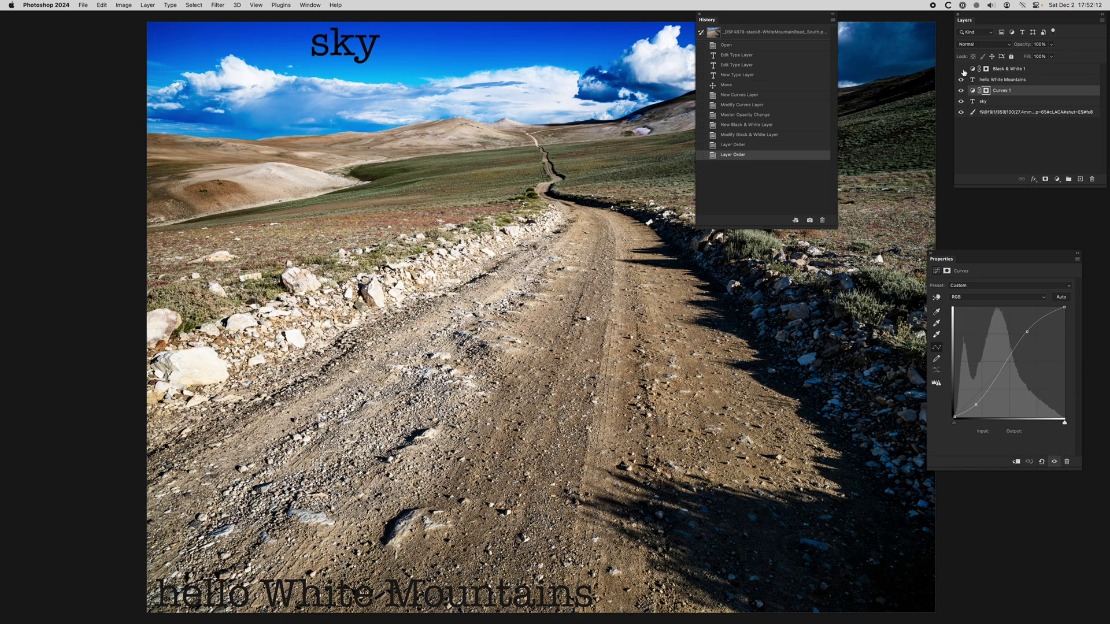
click(962, 70)
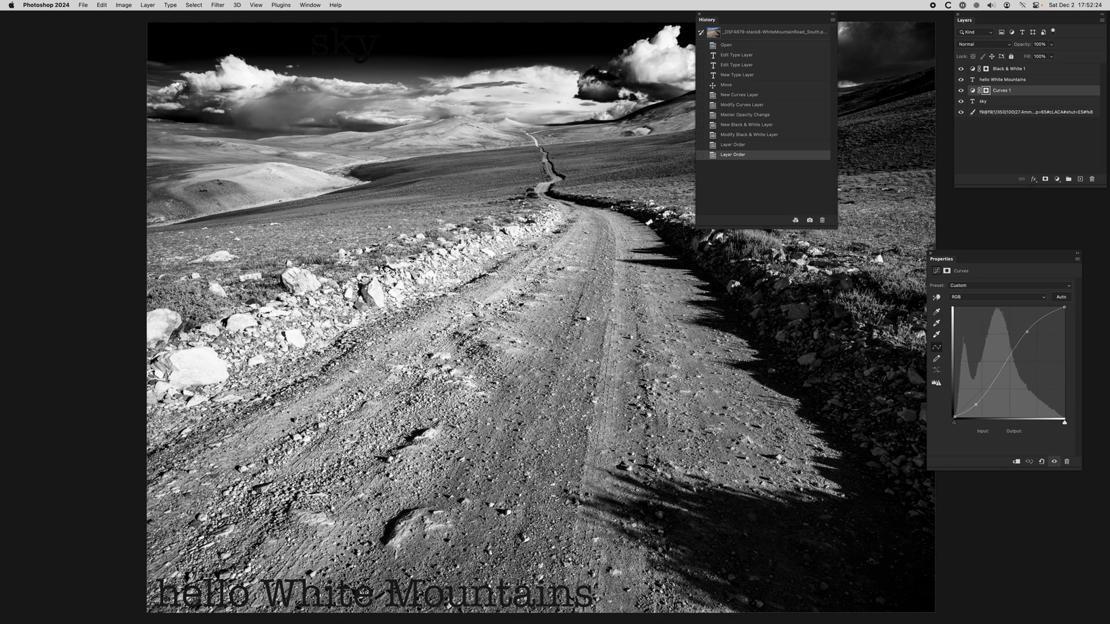
Open the FujifilmGFX100_II_rearCustom.psd file from the camera-images-customized folder, with the file list sorted by date modified
key(super+o)
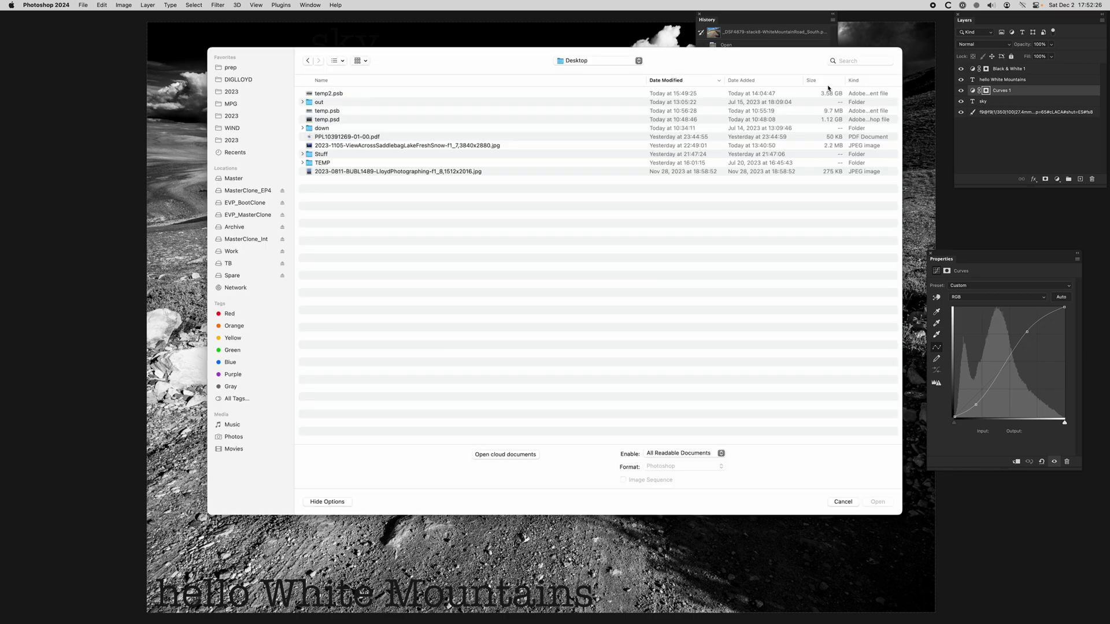
click(239, 80)
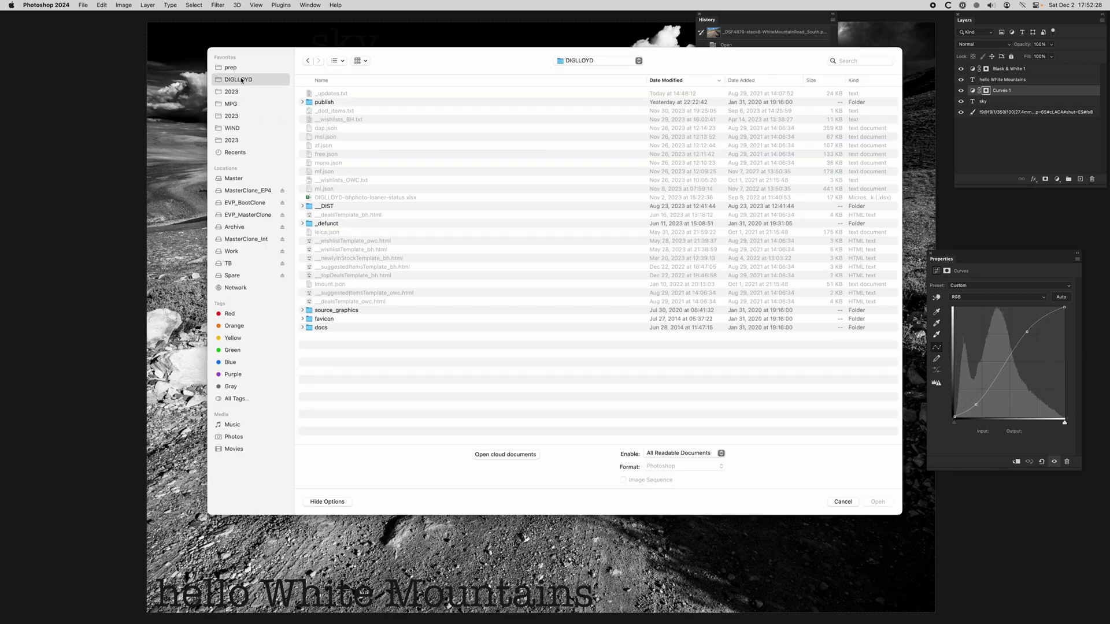
click(337, 103)
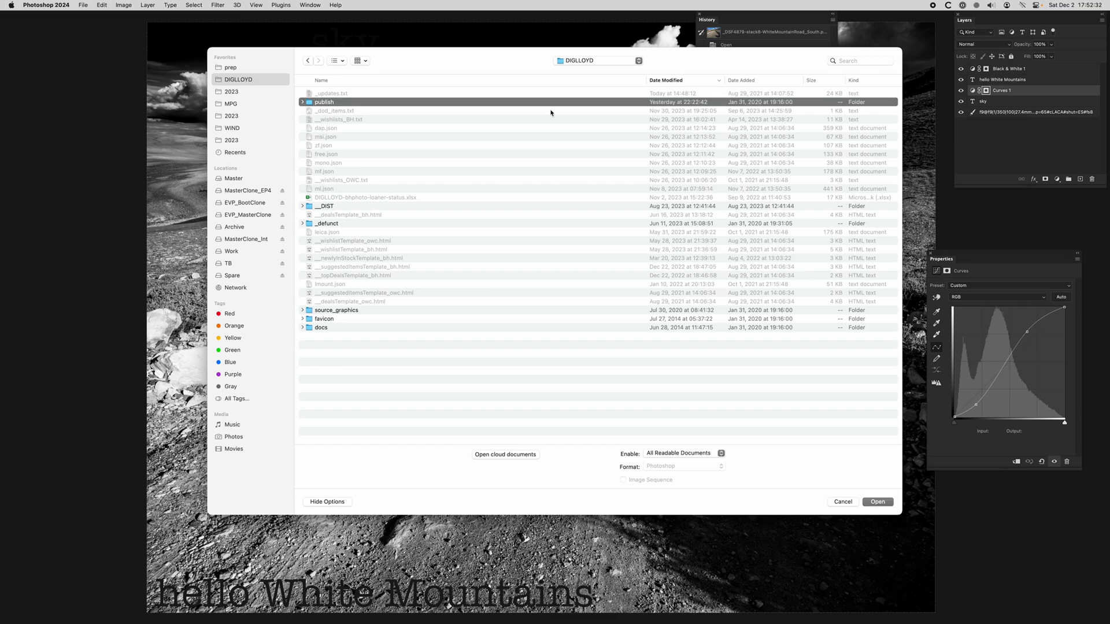
key(super+Up)
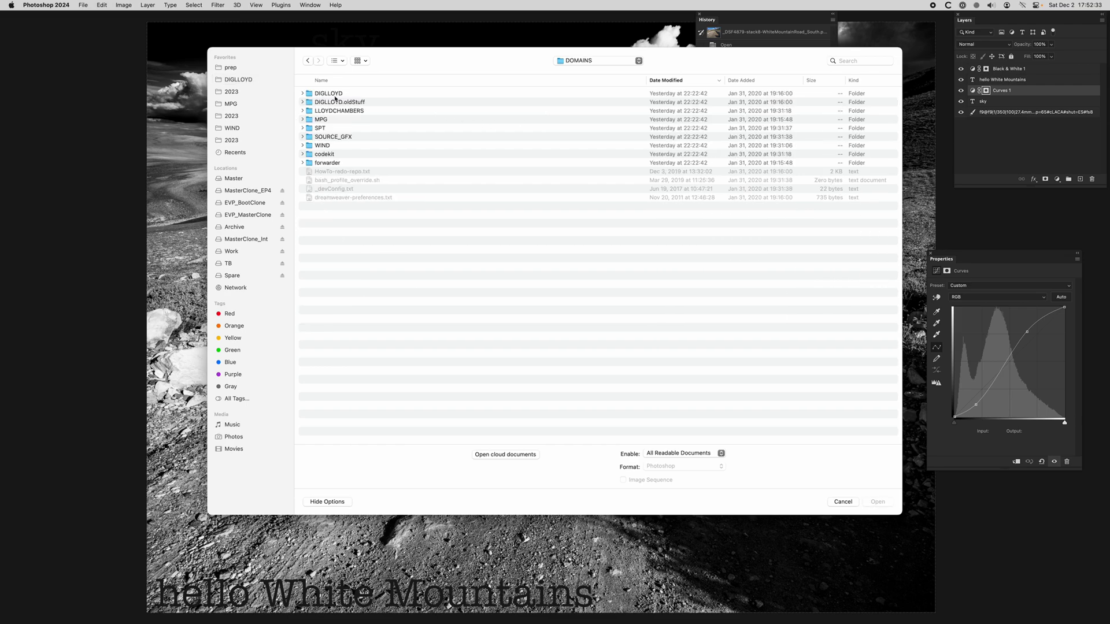
click(372, 81)
double_click(337, 120)
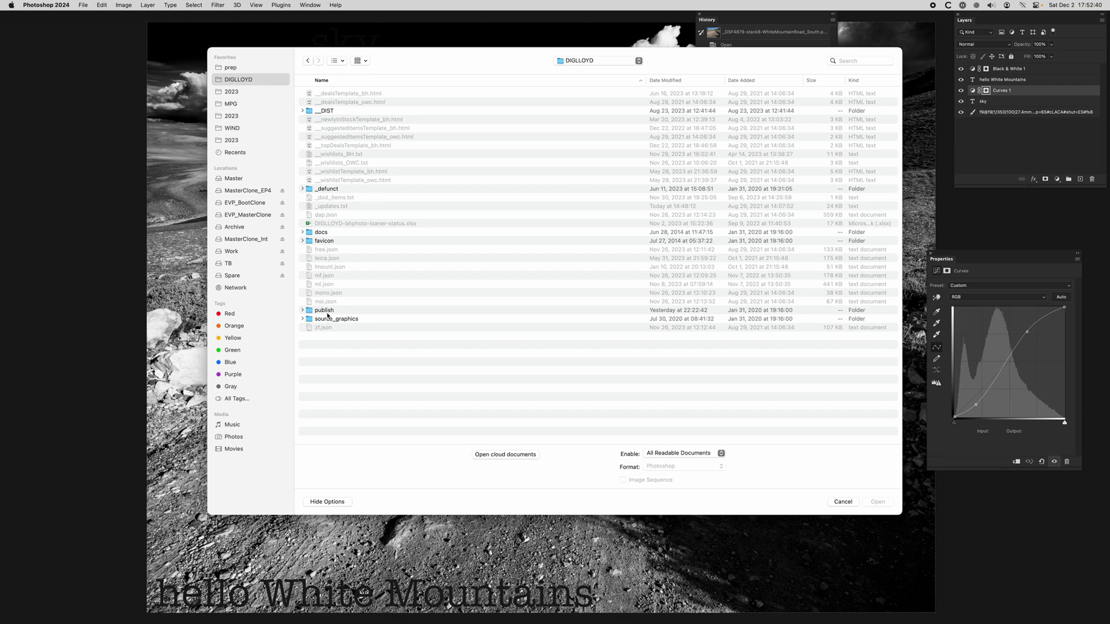
key(super+Up)
key(super+Up)
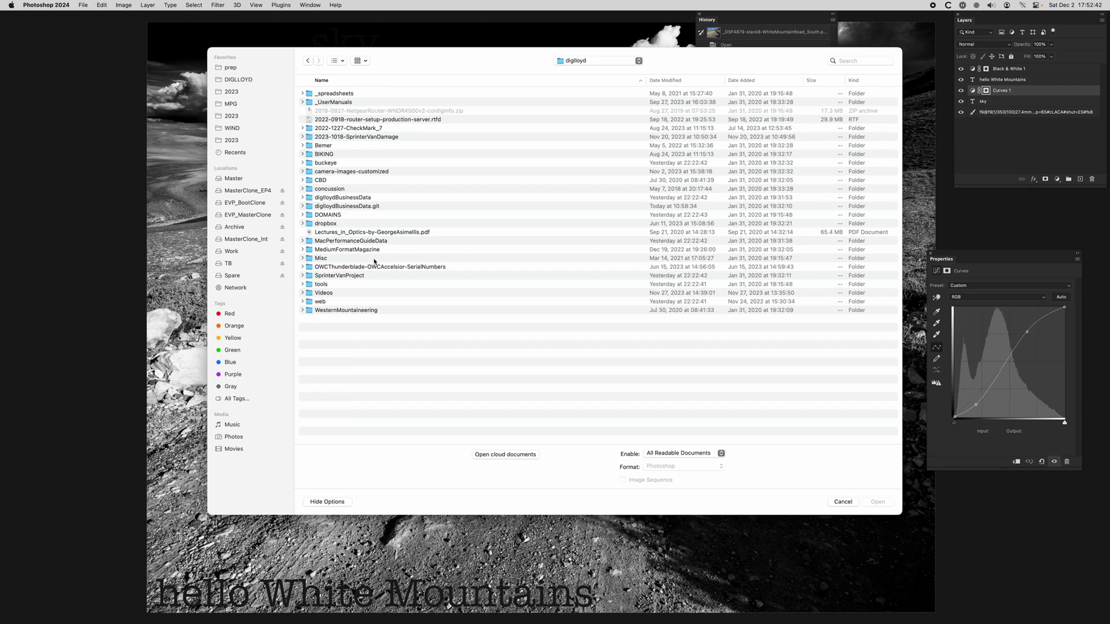
double_click(343, 173)
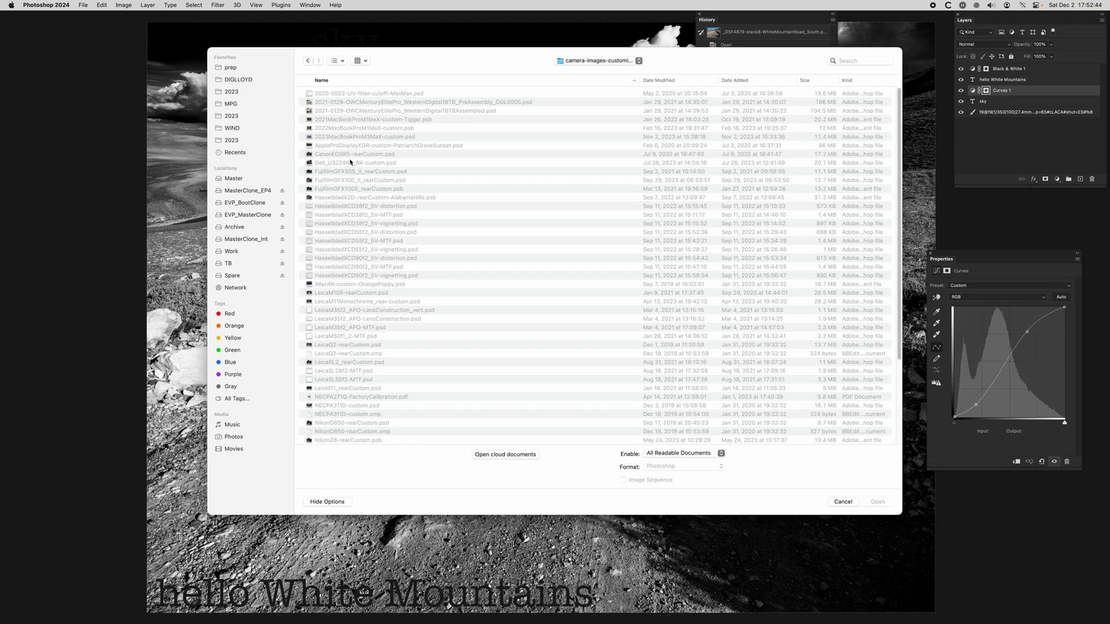
click(685, 82)
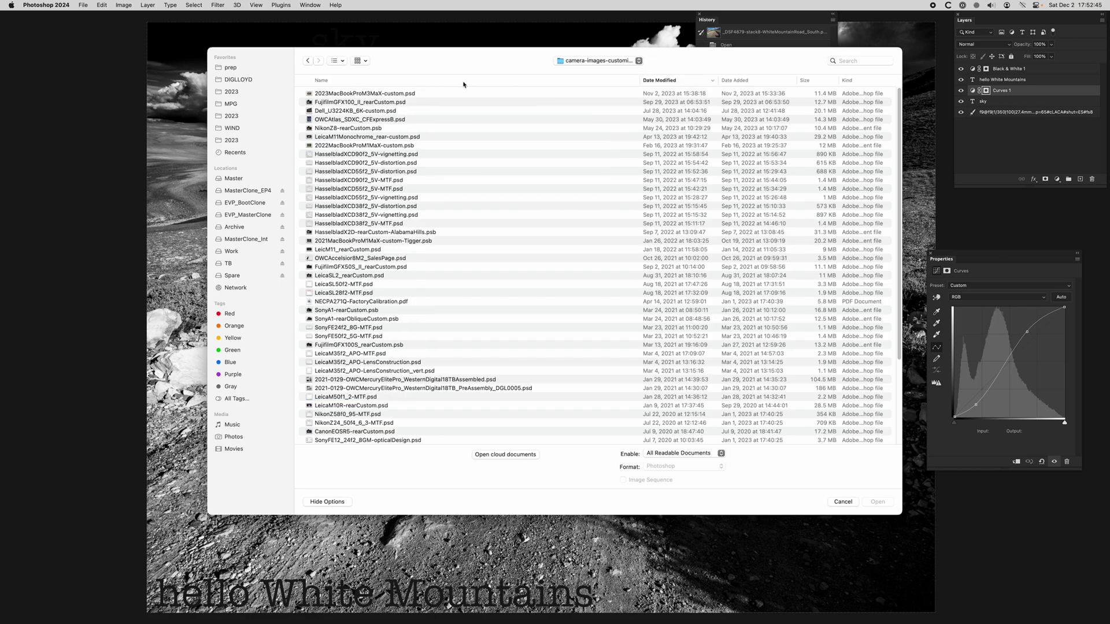
double_click(367, 103)
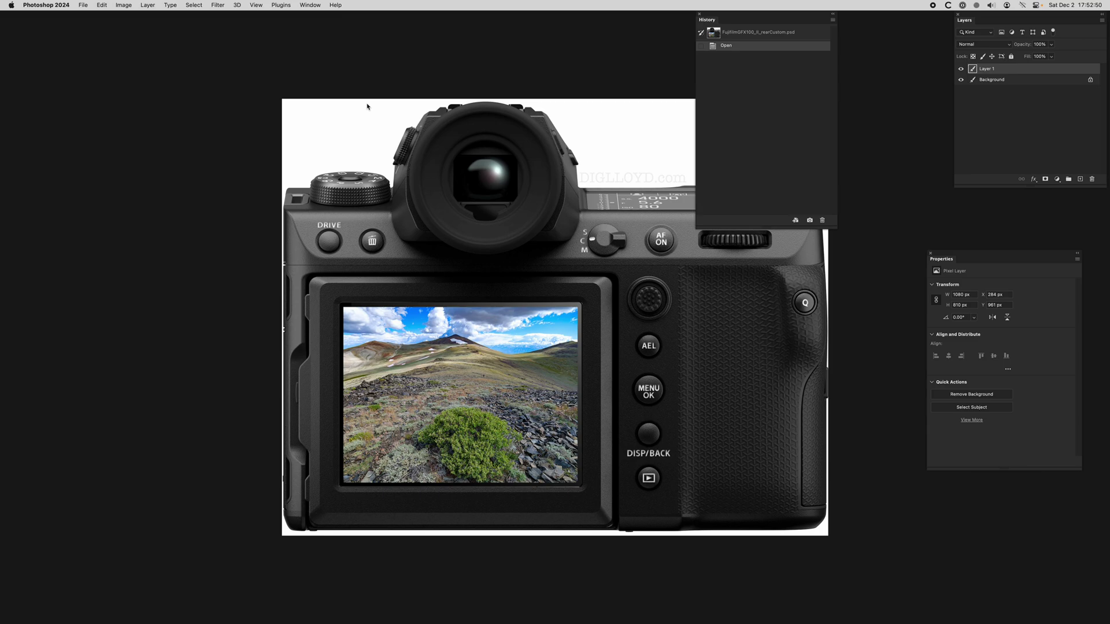
Close the history list and hide Layer 1, the landscape picture placed over the camera's rear screen
click(699, 14)
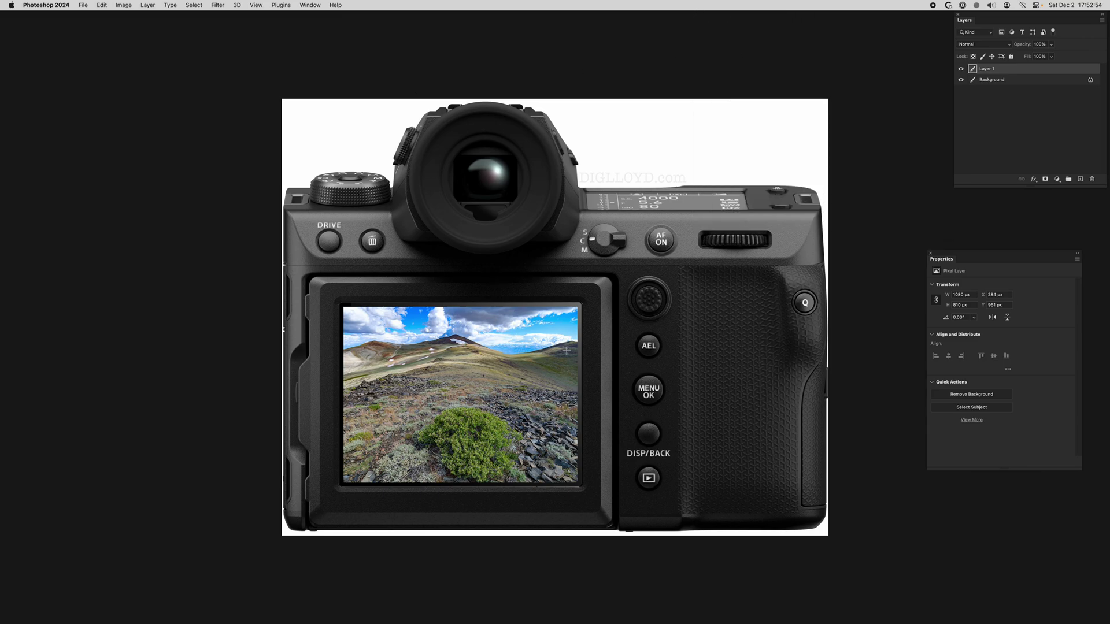
click(988, 81)
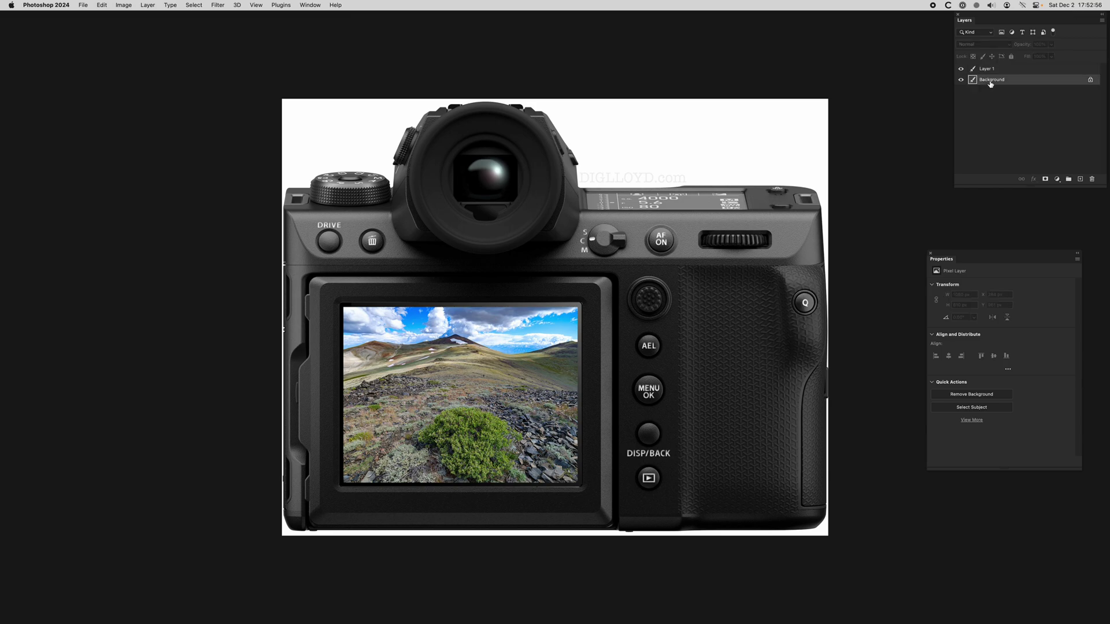
click(990, 70)
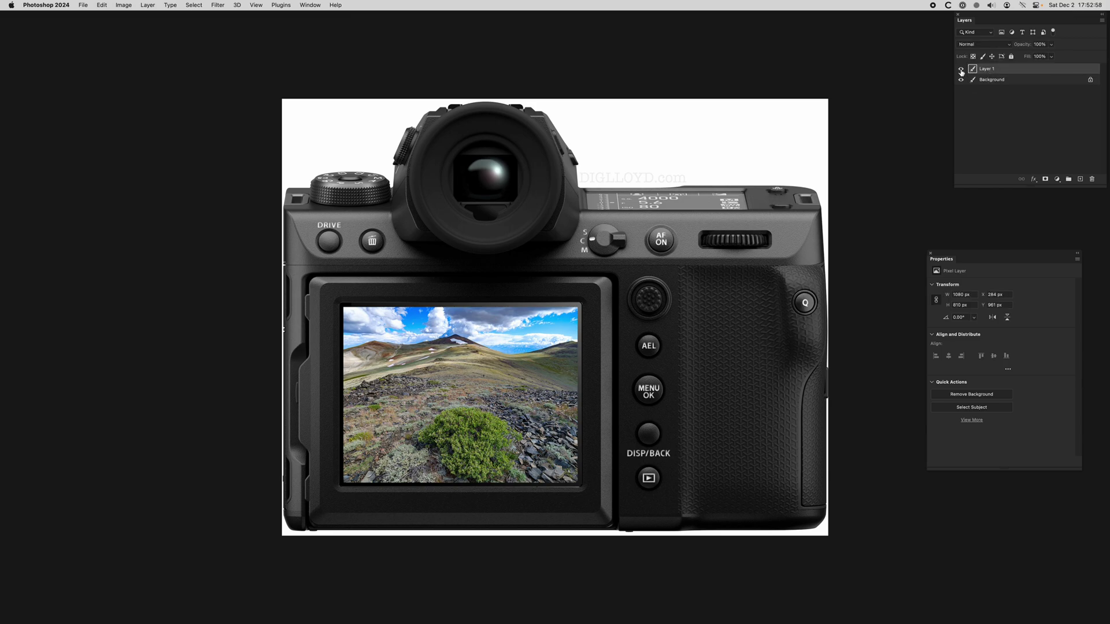
click(961, 69)
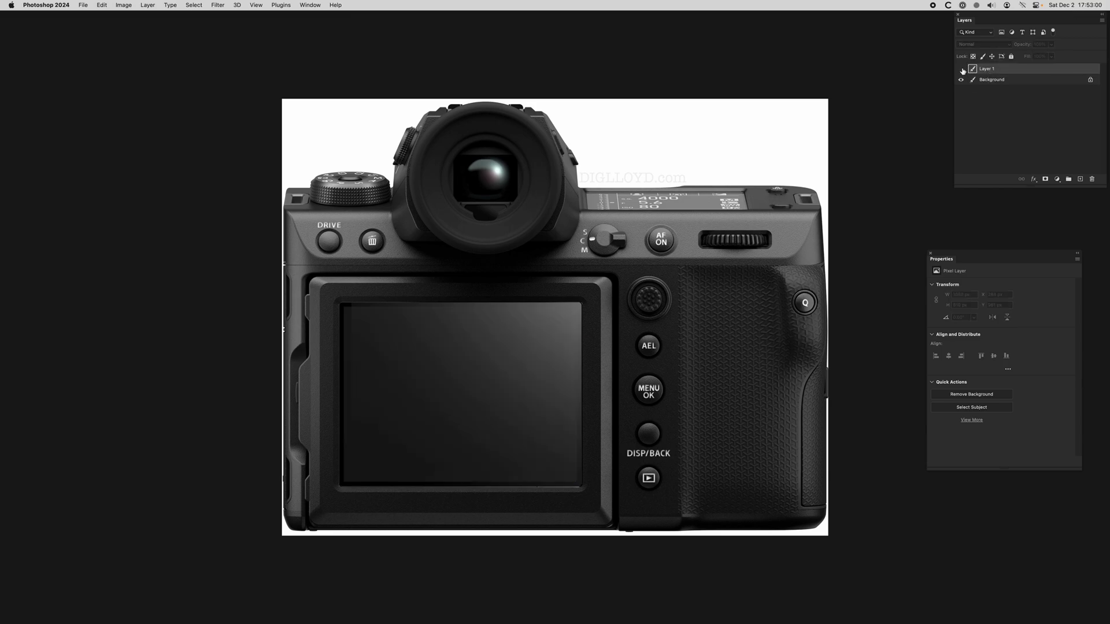
Toggle Layer 1's visibility repeatedly to compare the camera's rear screen with and without the landscape picture
click(962, 70)
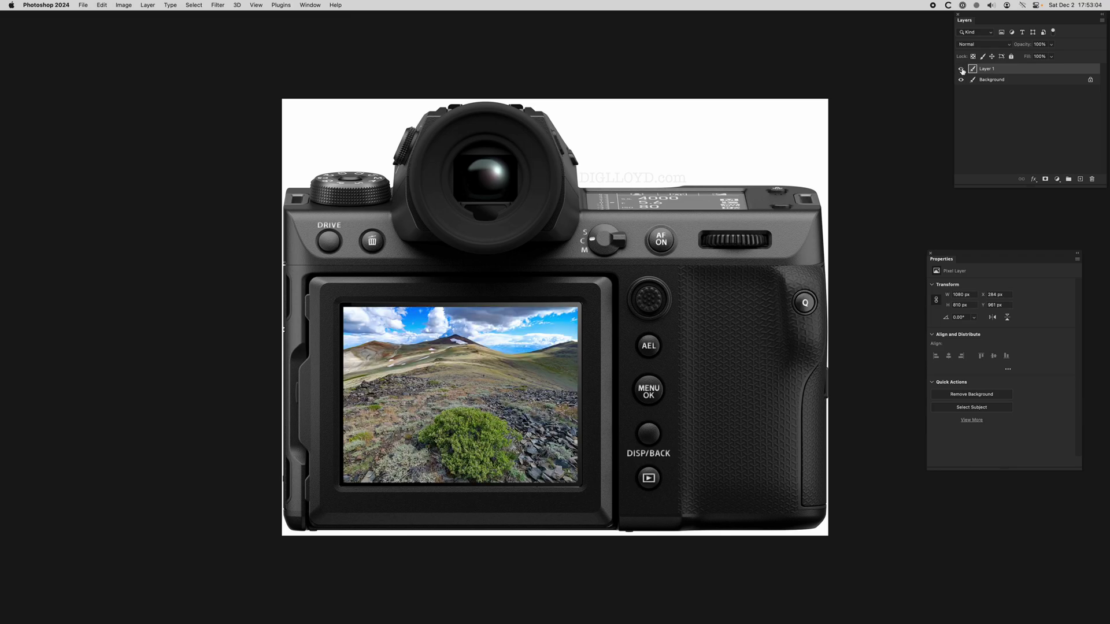
click(962, 69)
click(962, 70)
click(962, 69)
click(962, 69)
click(962, 70)
click(962, 69)
click(961, 69)
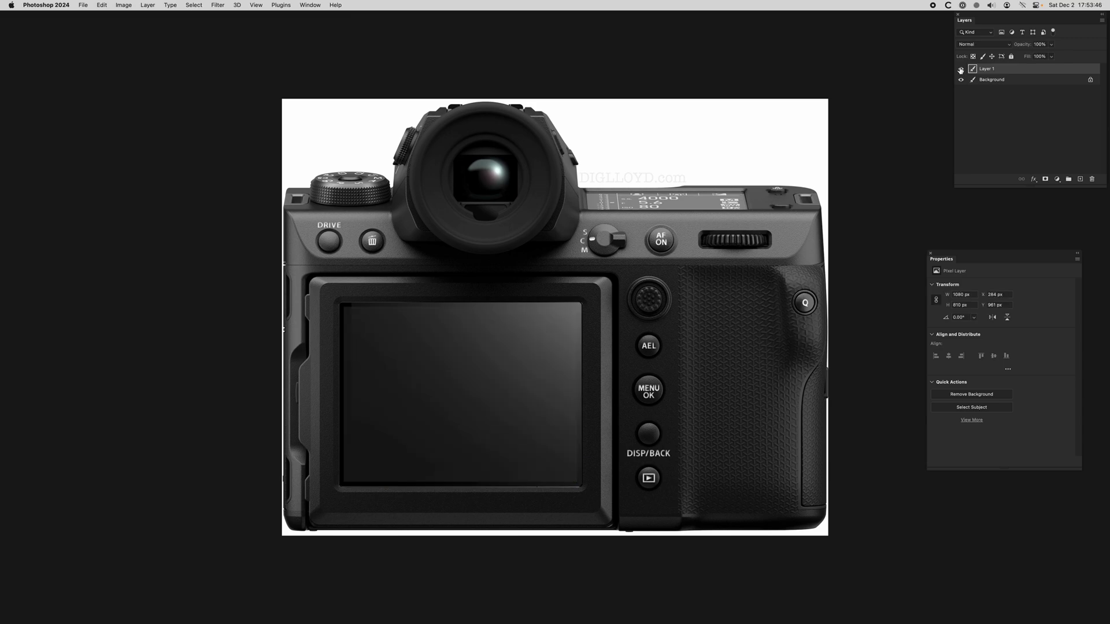
Make Layer 1 visible and close FujifilmGFX100_II_rearCustom.psd without saving changes
click(961, 69)
click(961, 69)
click(961, 69)
key(super+w)
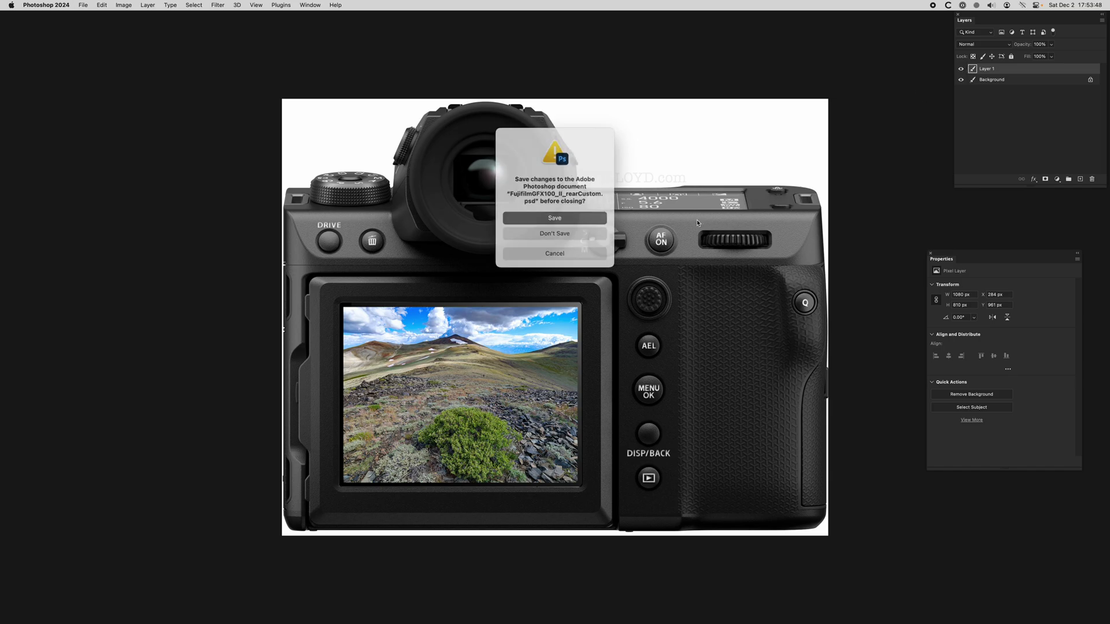
key(super+d)
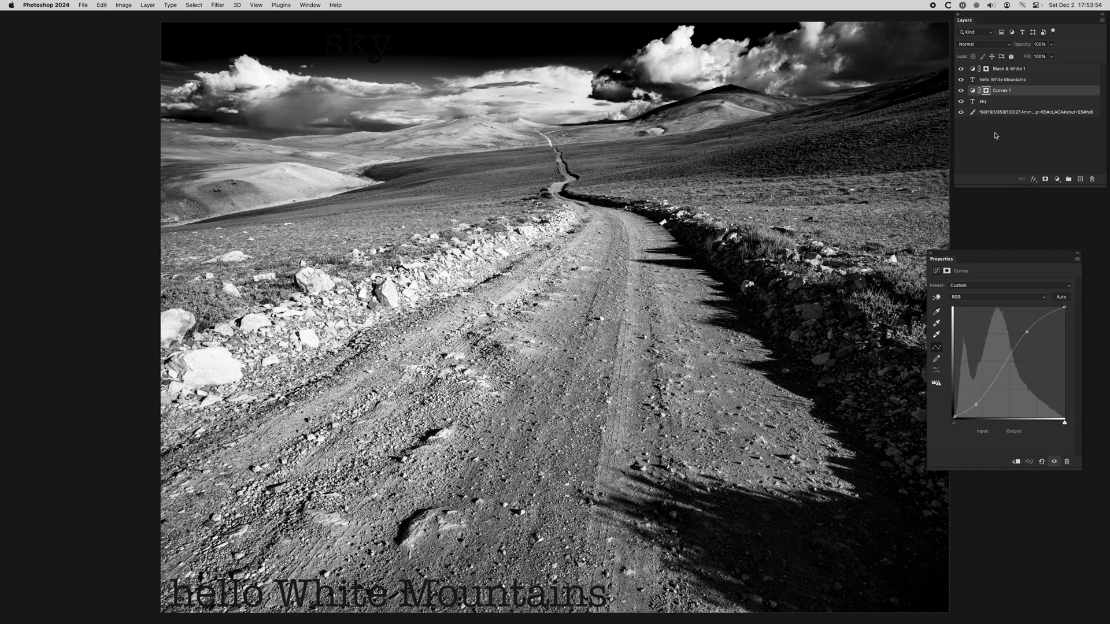
Hide the Curves 1, Black & White 1, hello White Mountains and sky layers, leaving only the photo layer visible
click(962, 91)
click(962, 69)
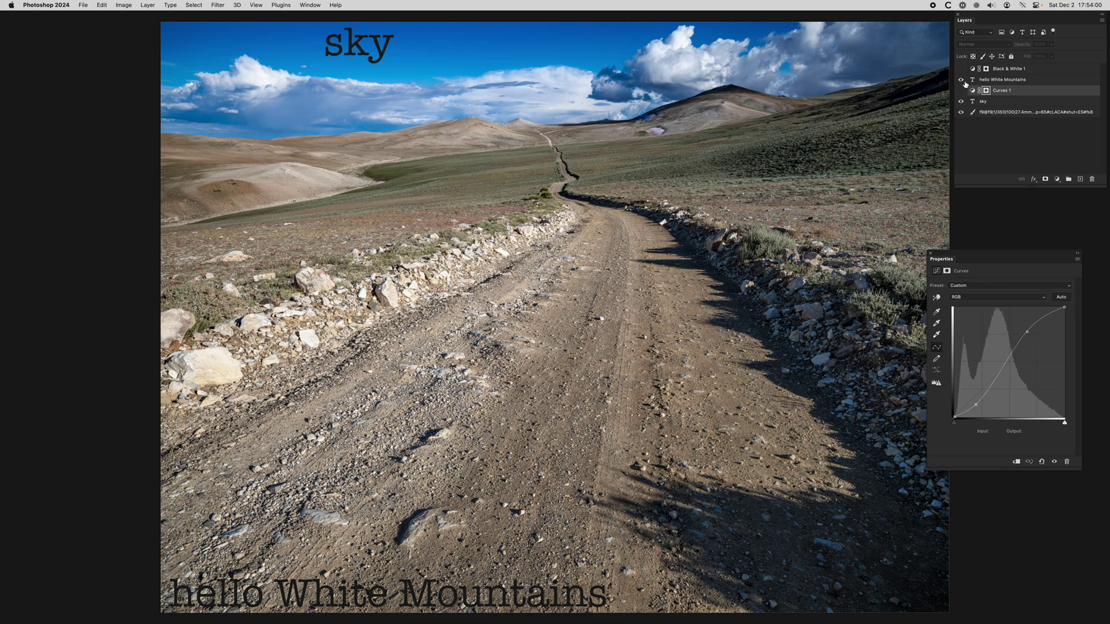
click(961, 80)
click(962, 102)
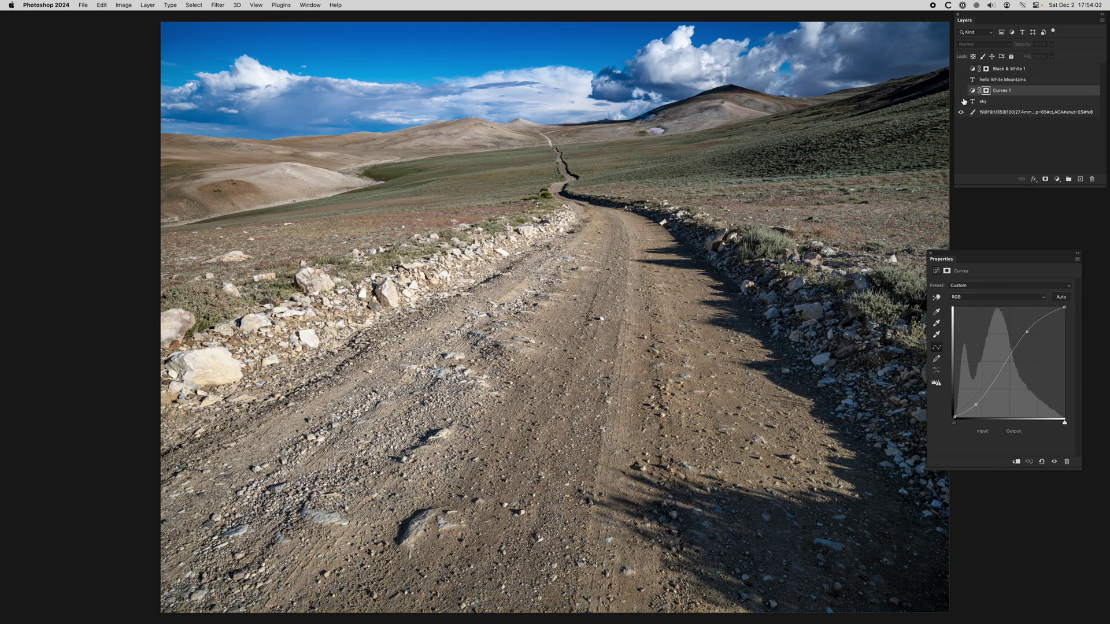
Toggle the Black & White 1 layer on and off over the photo, then select the photo layer
click(962, 69)
click(962, 69)
click(962, 68)
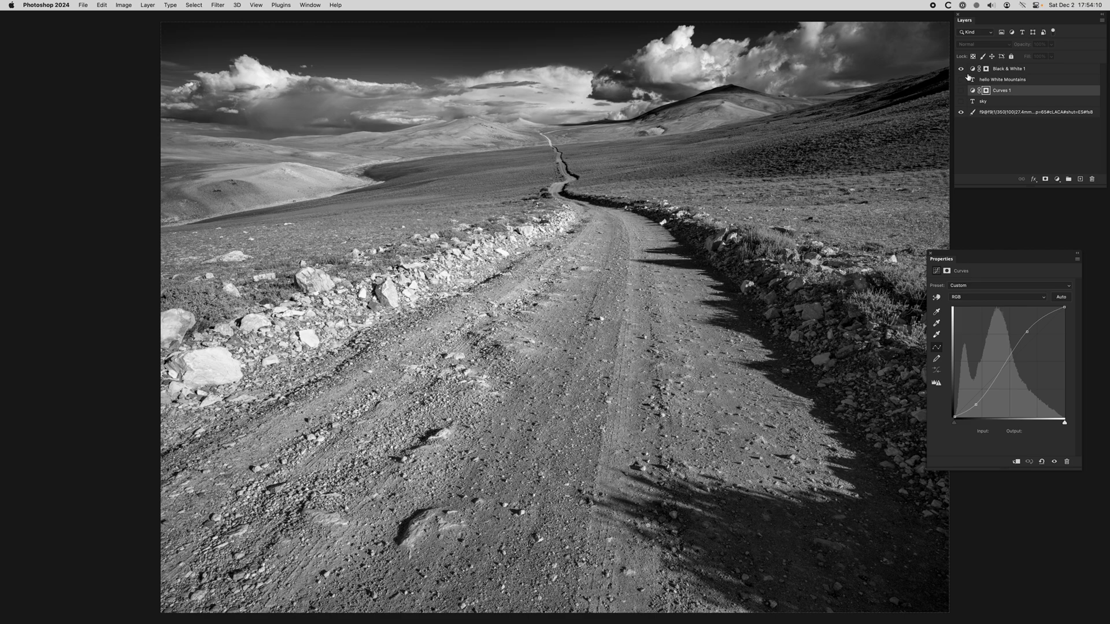
click(1008, 114)
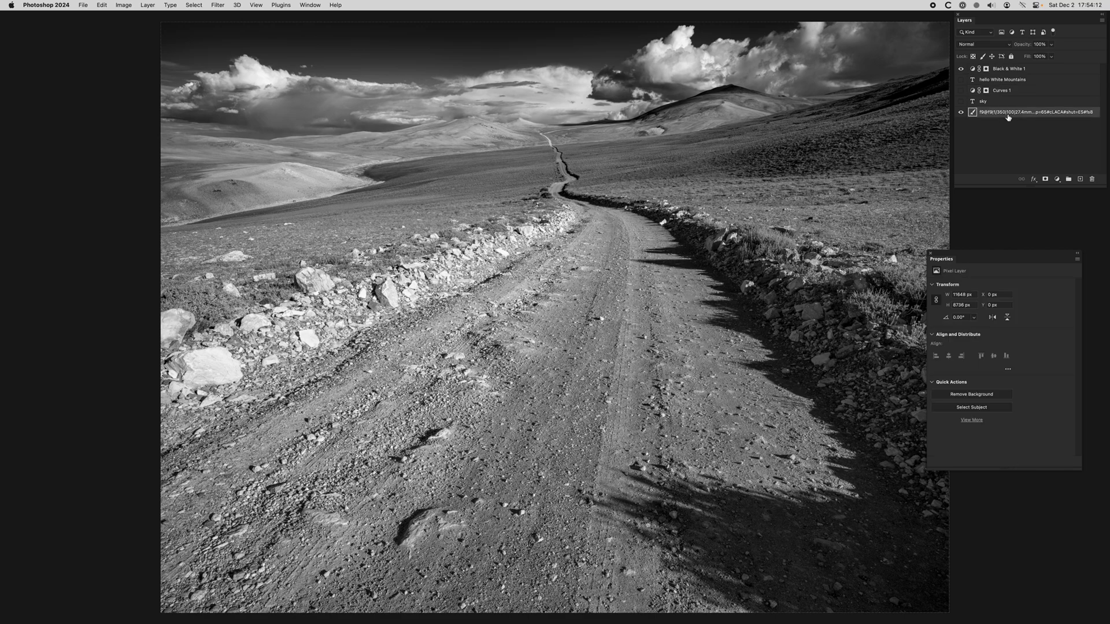
click(961, 69)
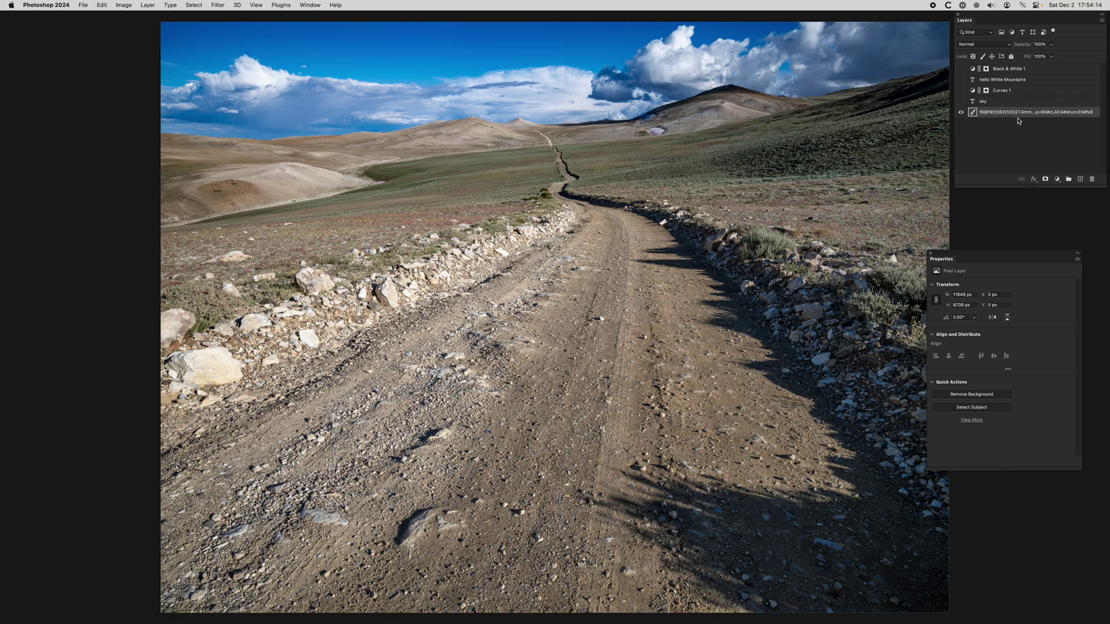
Delete the Black & White 1, hello White Mountains, Curves 1 and sky layers, keeping only the photo layer
click(1009, 70)
shift+click(1007, 106)
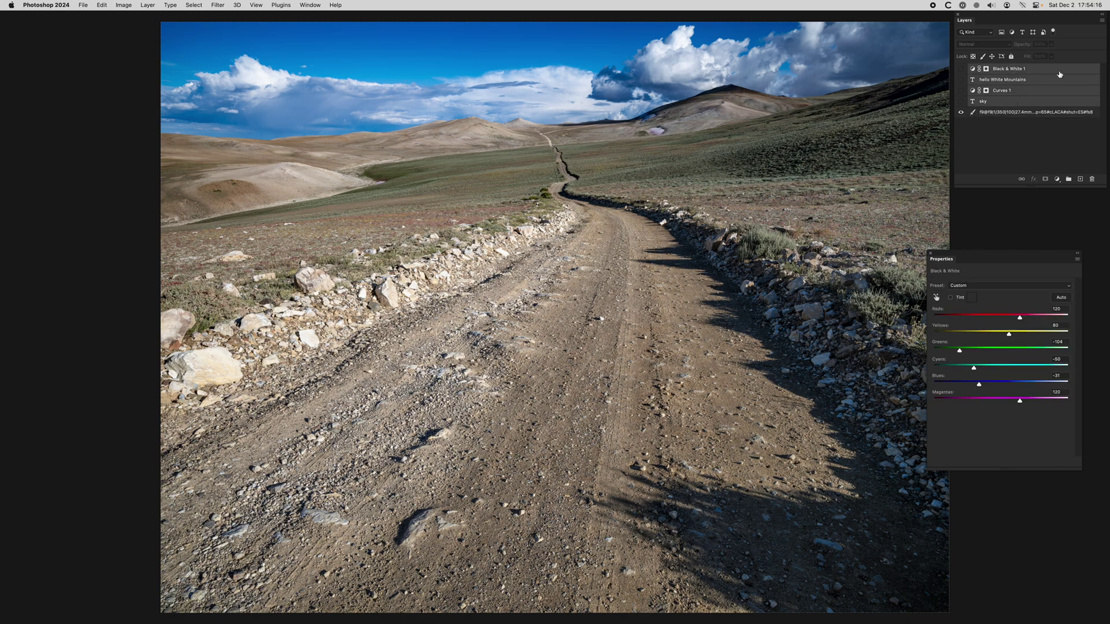
click(1102, 20)
click(1042, 57)
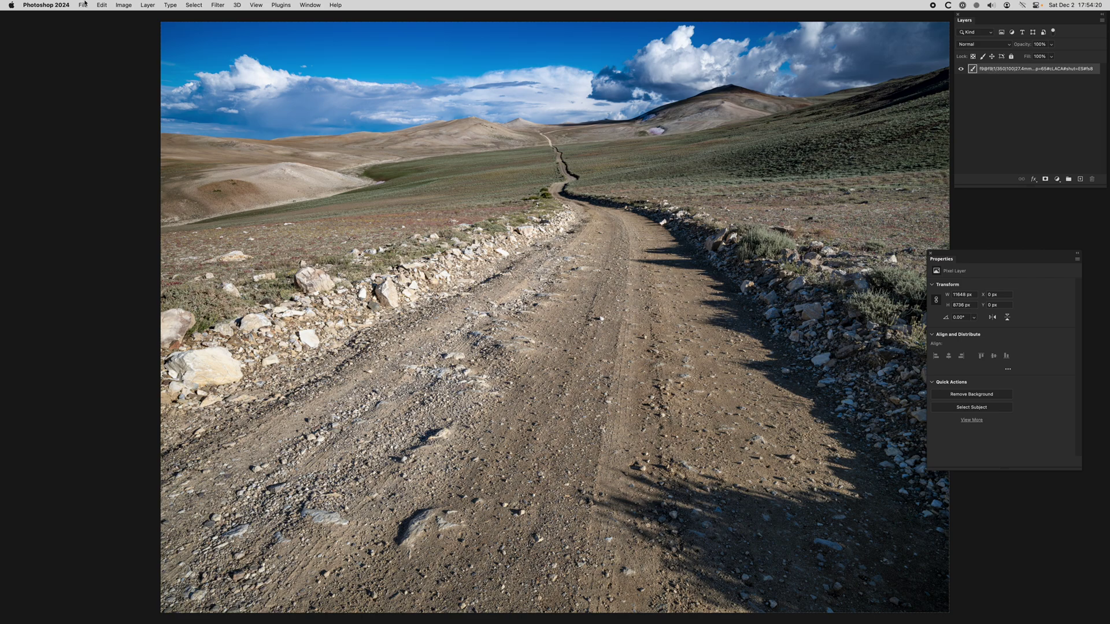
Start an Unsharp Mask filter on the photo layer and set its amount to 15%
click(126, 5)
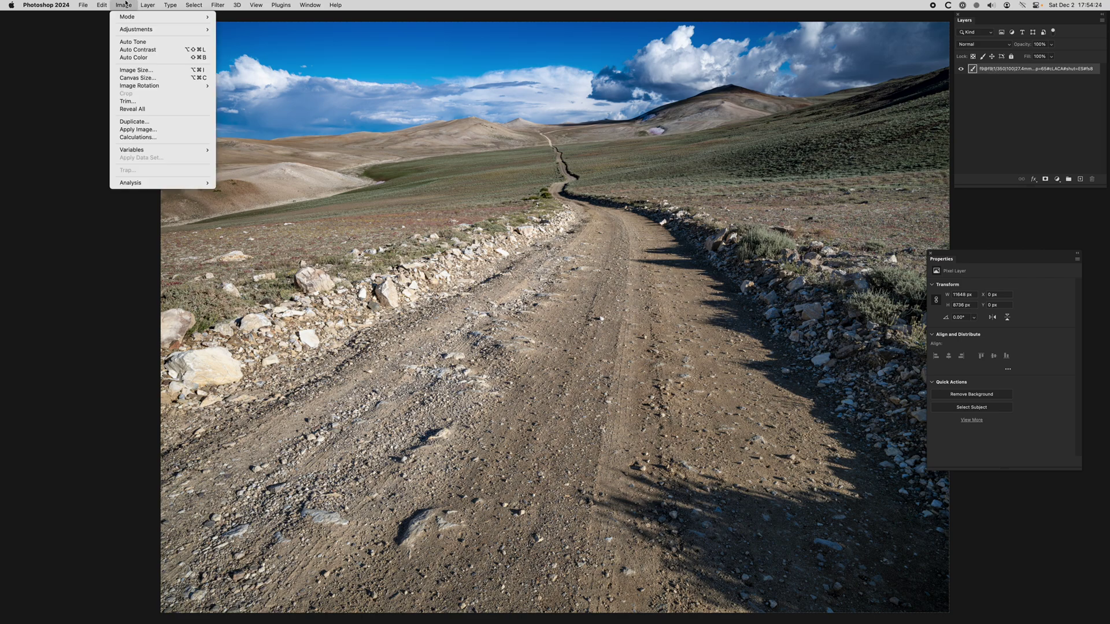
mouse_move(218, 5)
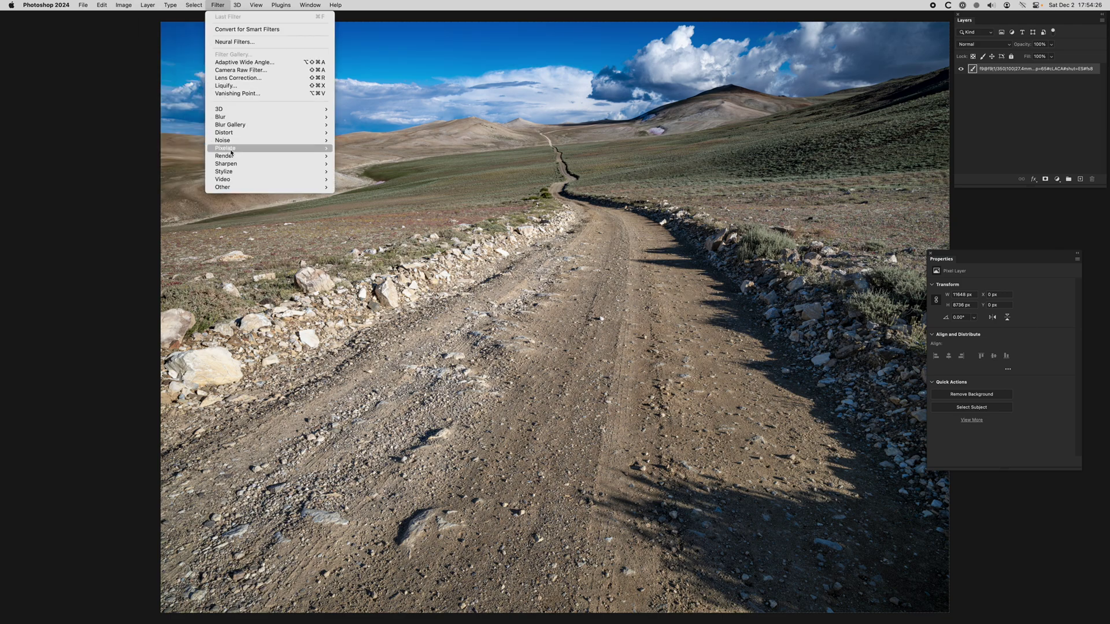
mouse_move(231, 165)
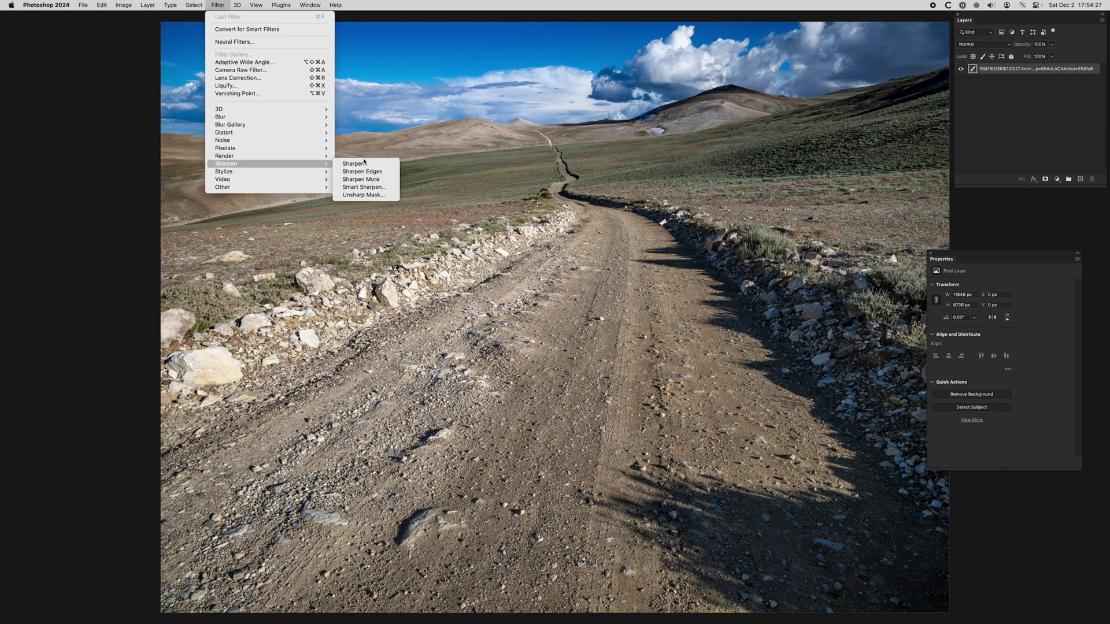
click(373, 195)
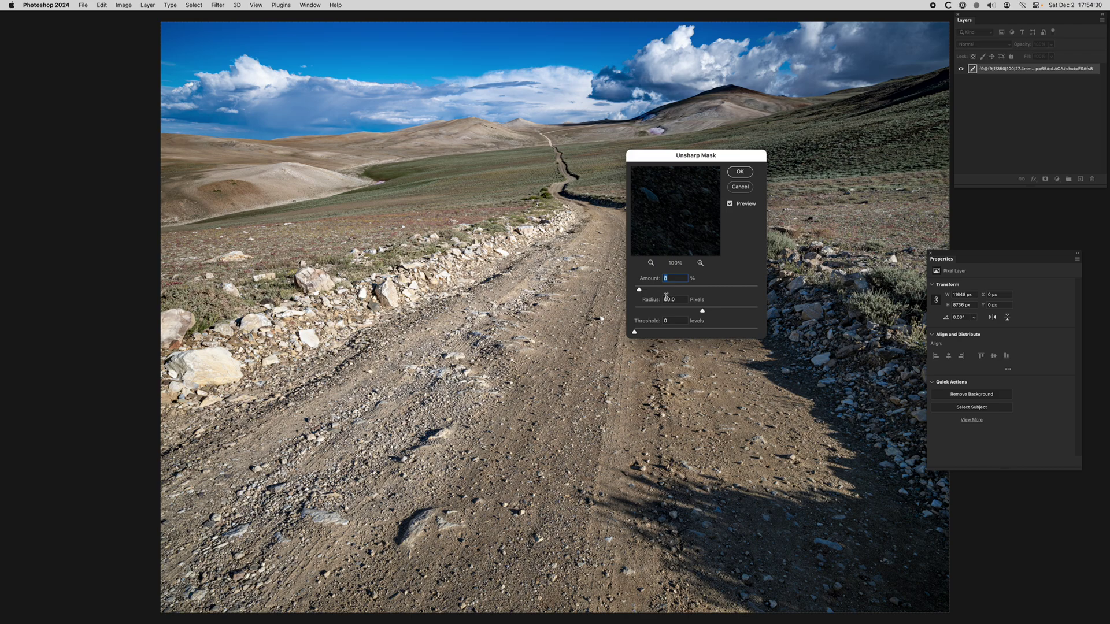
text(15)
key(Tab)
alt+scroll(471, 204, up, 3)
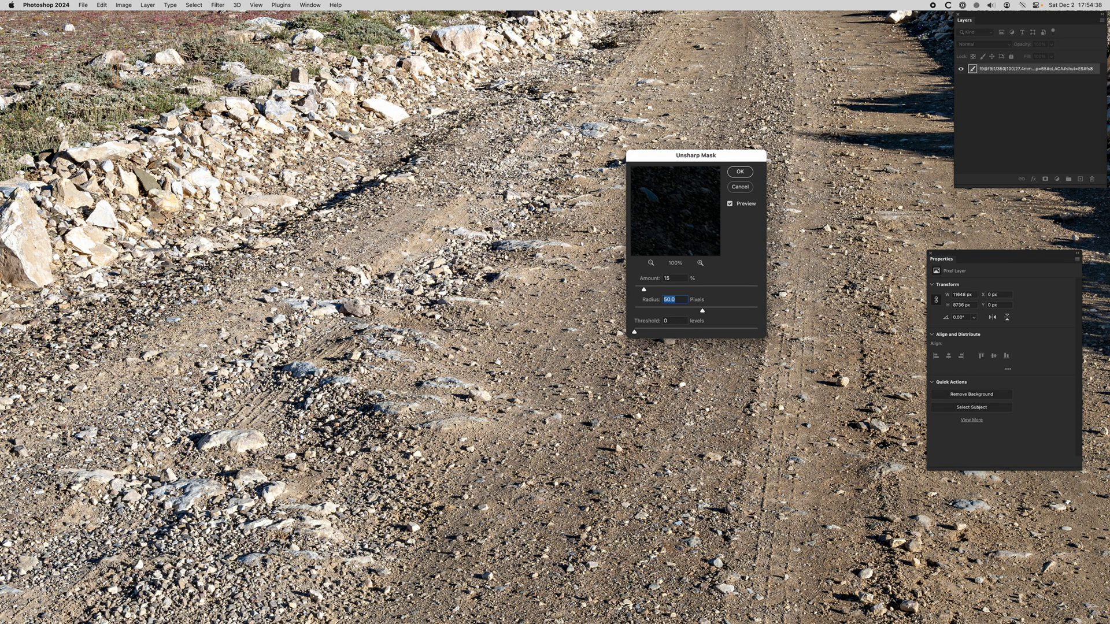
Compare the photo with the Unsharp Mask preview off and on over the distant road, and apply the filter
alt+scroll(481, 184, down, 5)
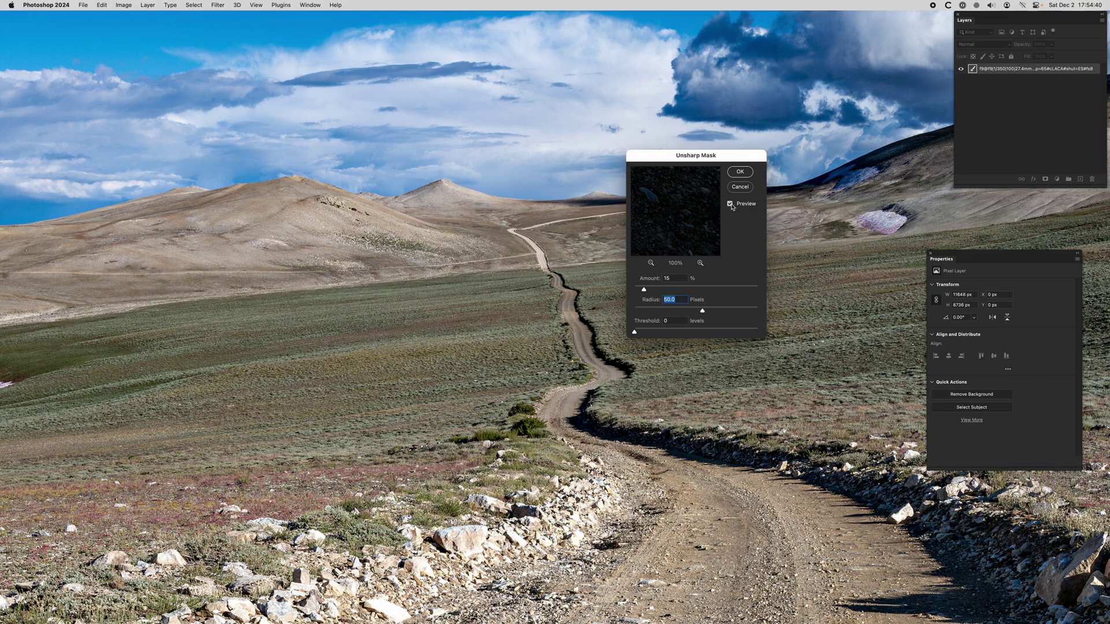
click(745, 205)
click(746, 205)
click(746, 206)
click(746, 206)
click(746, 205)
click(746, 205)
click(746, 205)
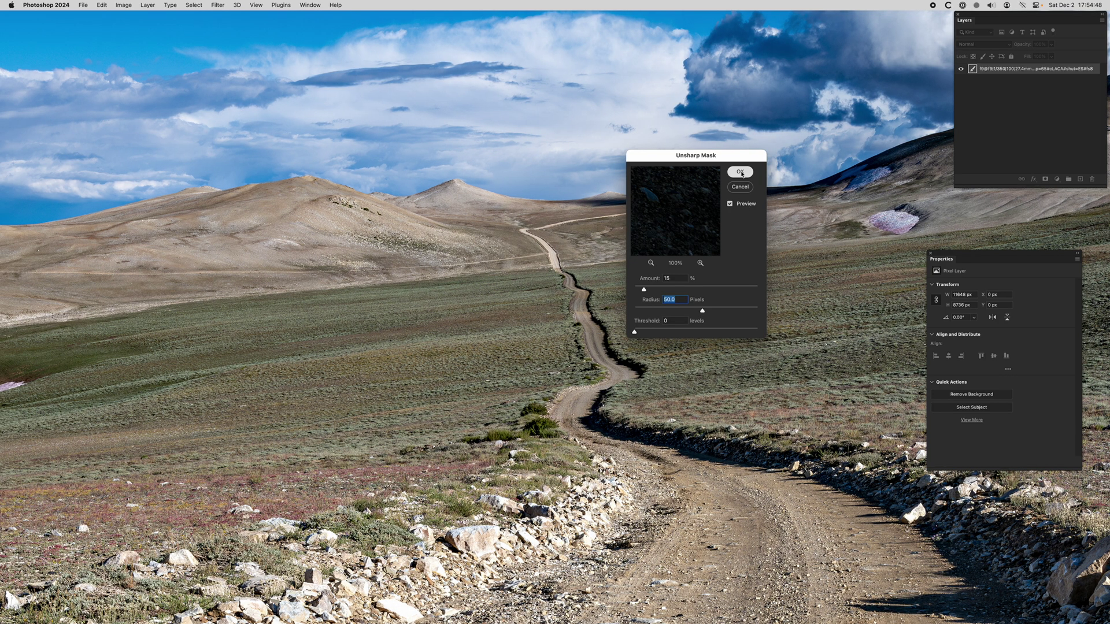
click(740, 172)
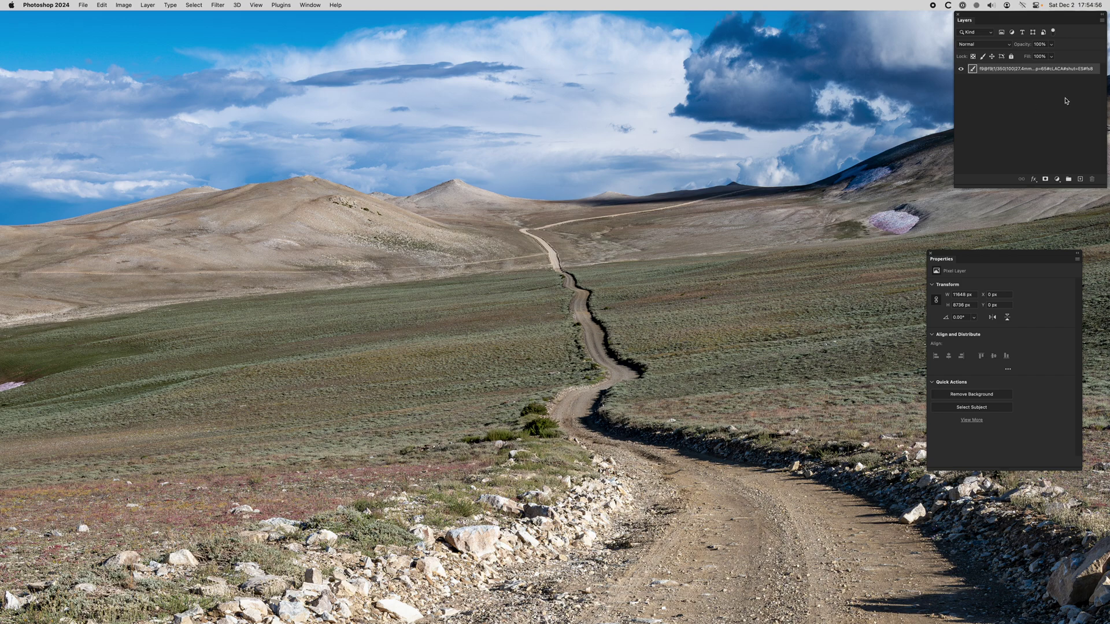
Duplicate the photo layer and rename the copy dupe
click(1102, 21)
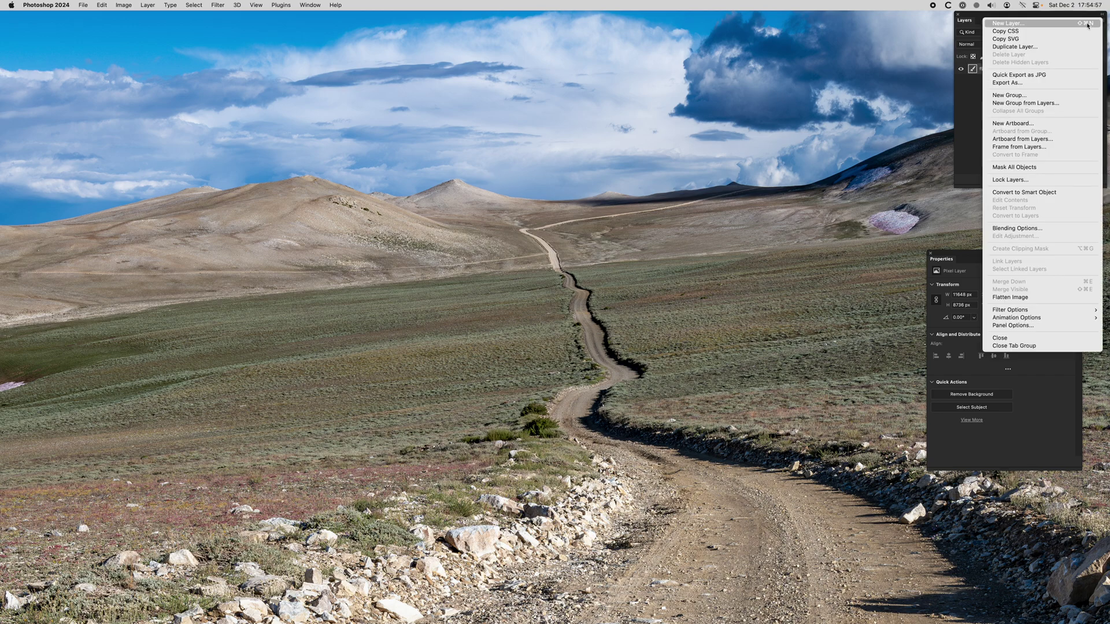
click(1035, 47)
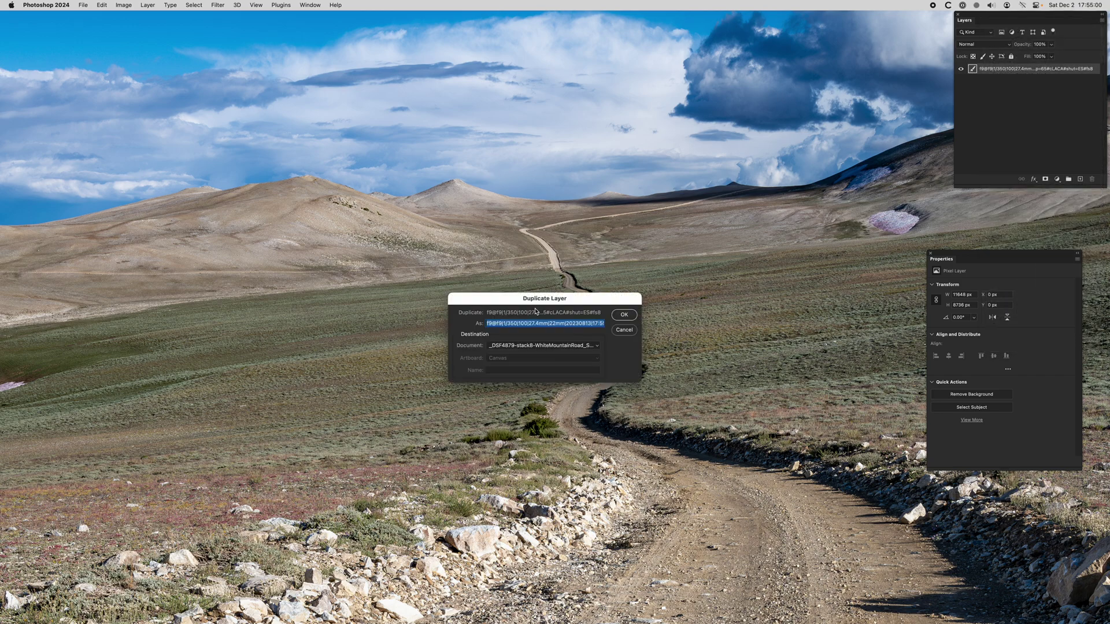
click(620, 315)
double_click(1007, 69)
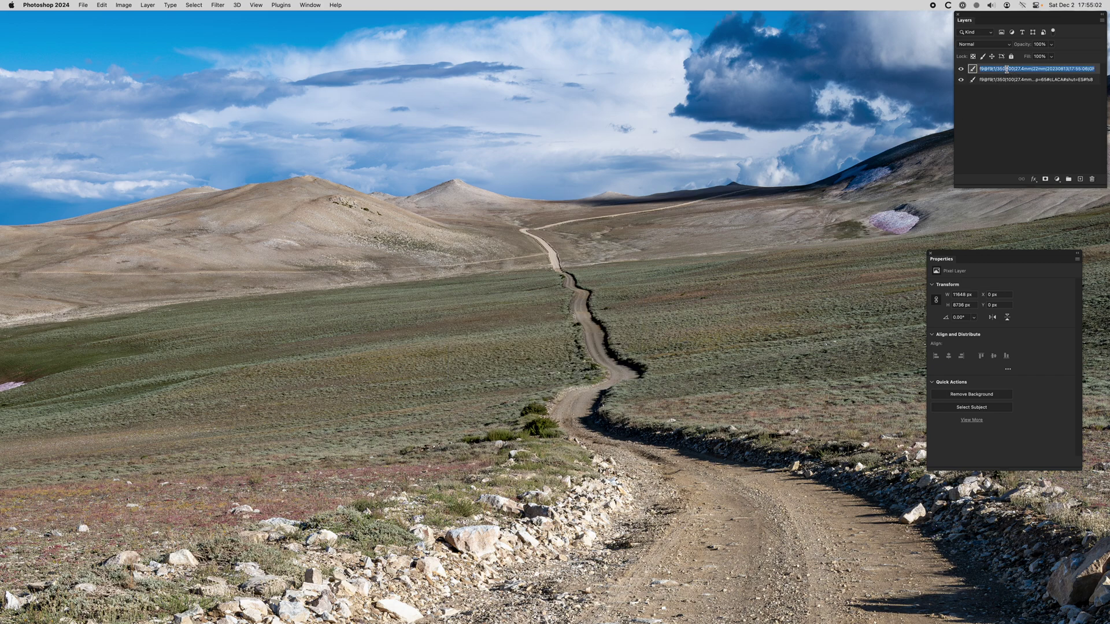
text(dupe)
Select the original photo layer and toggle the dupe layer's visibility off and on
click(988, 82)
click(961, 69)
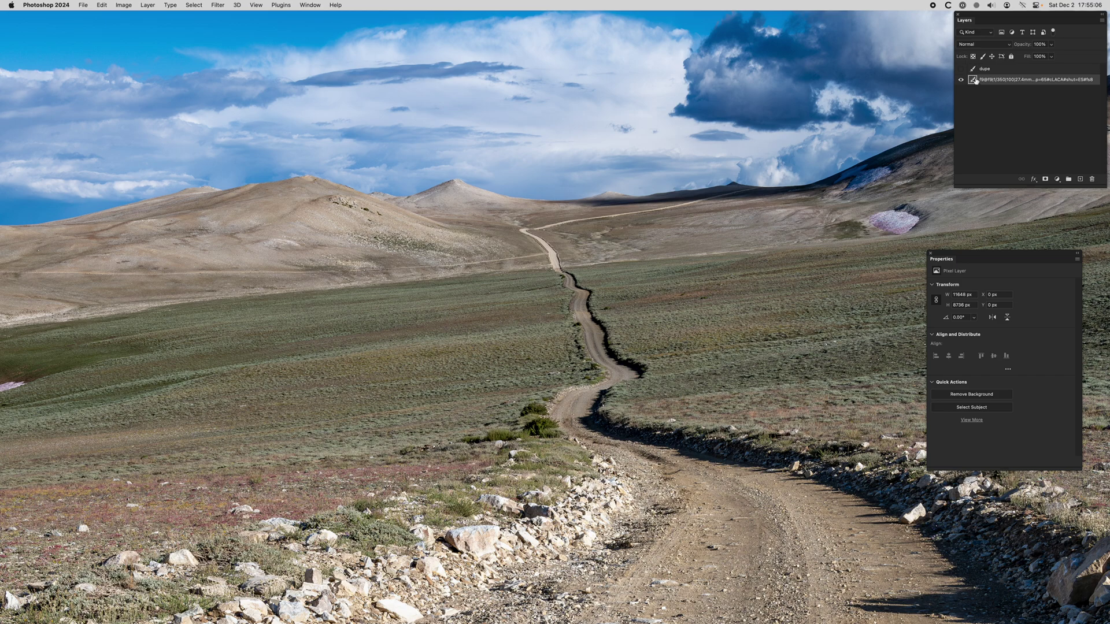
click(960, 69)
Select the dupe layer, check its visibility, and reapply the last Unsharp Mask filter to it
click(998, 72)
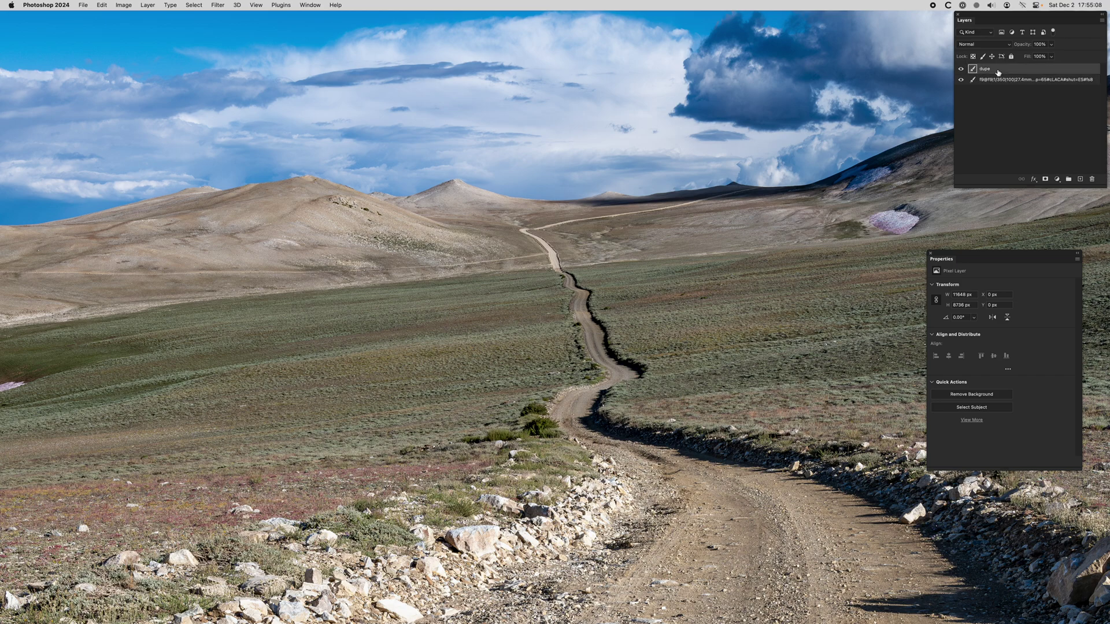
click(961, 69)
click(960, 69)
click(218, 5)
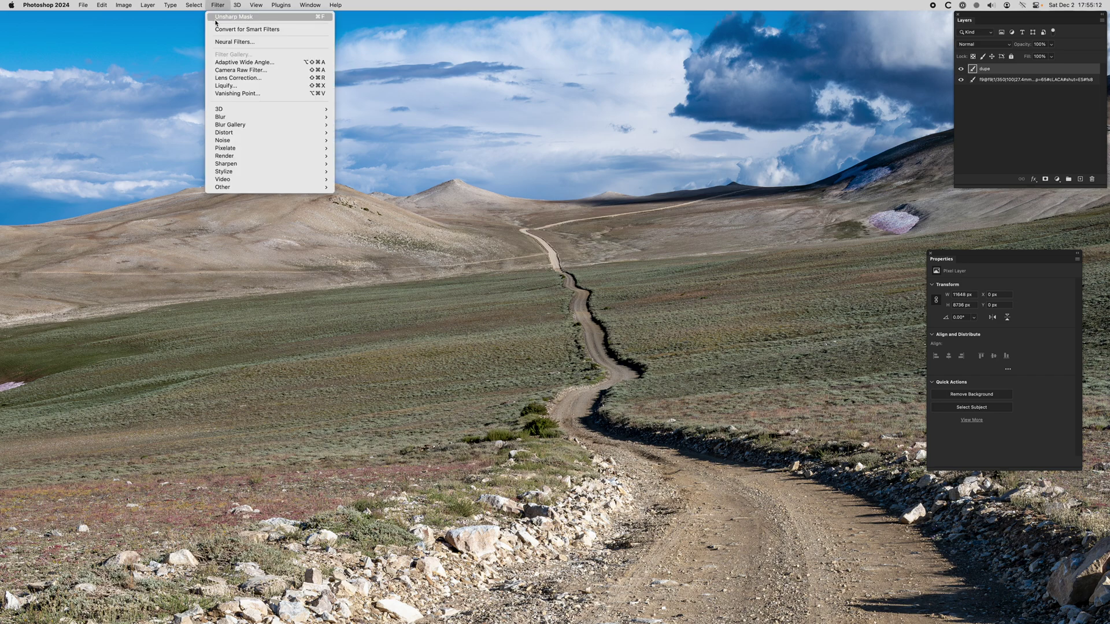
click(216, 18)
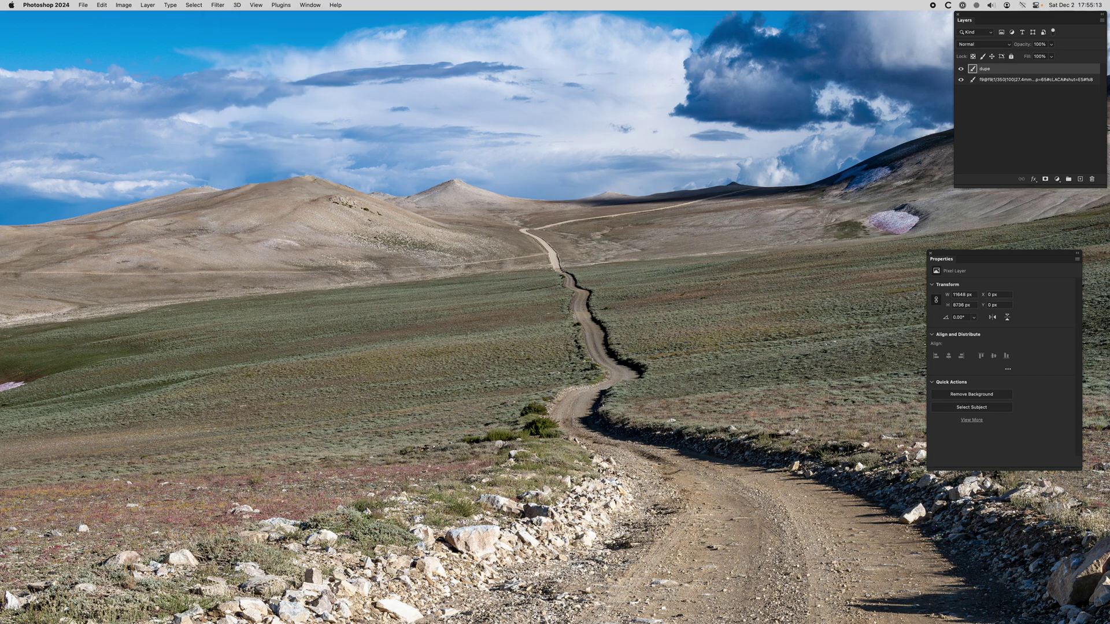
Toggle the sharpened dupe layer off and on to compare it with the original photo layer beneath
click(961, 69)
click(961, 69)
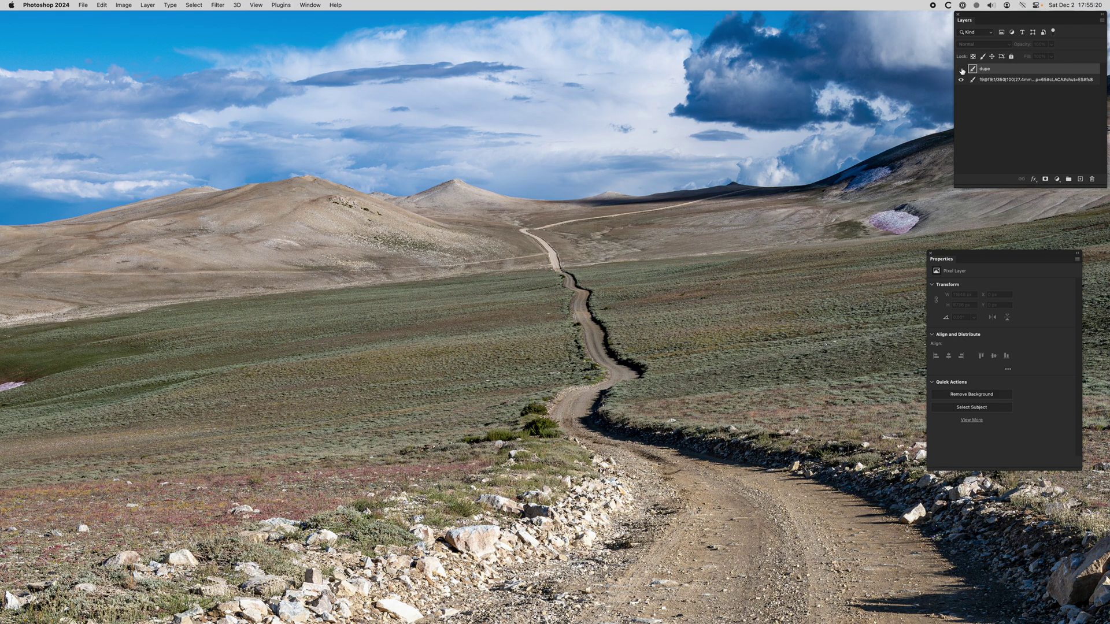
click(962, 69)
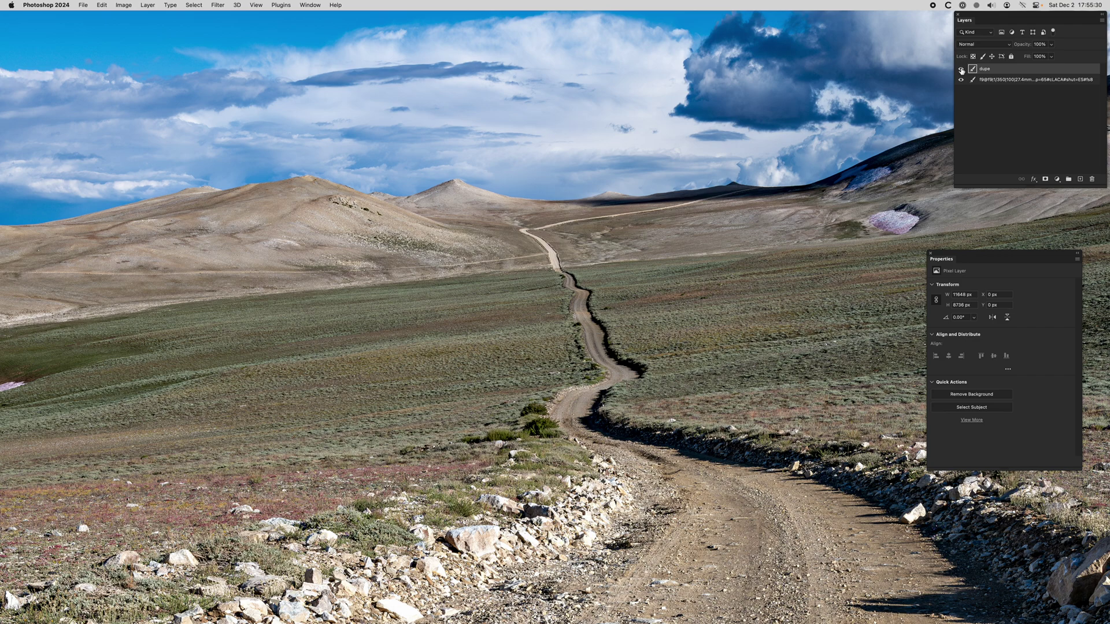
click(962, 69)
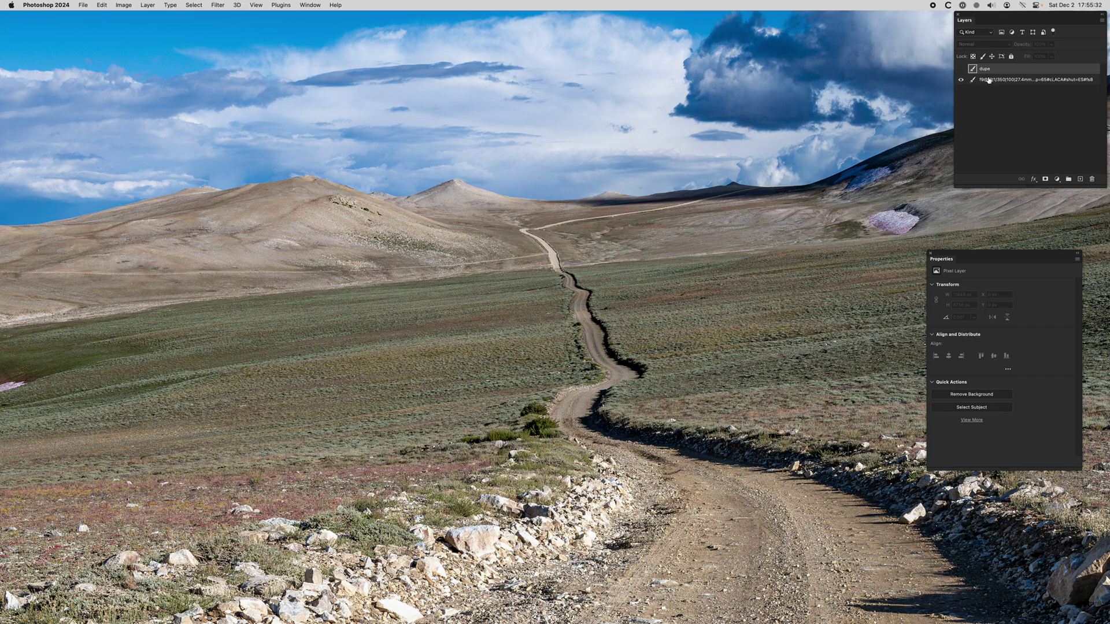
click(979, 84)
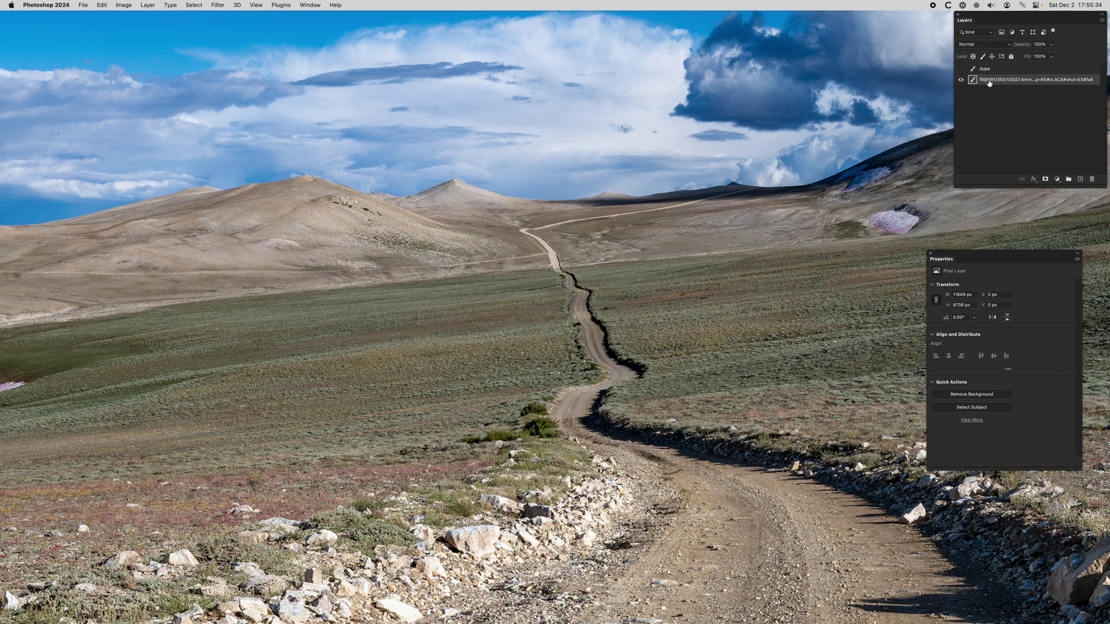
click(962, 70)
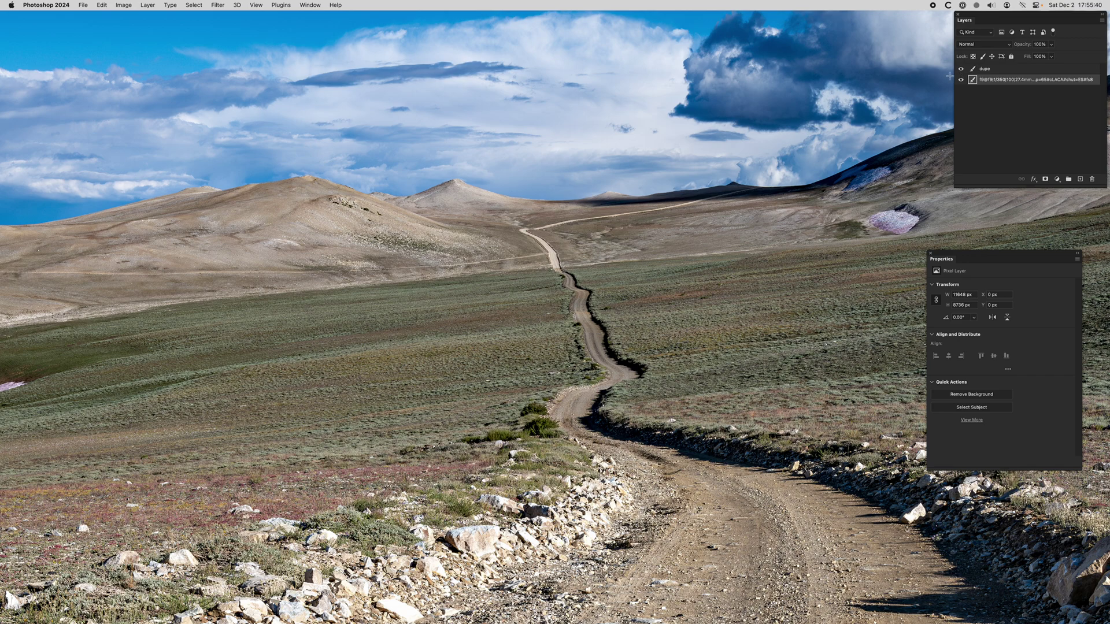
click(962, 69)
Delete the dupe layer so only the original photo layer remains
click(1041, 69)
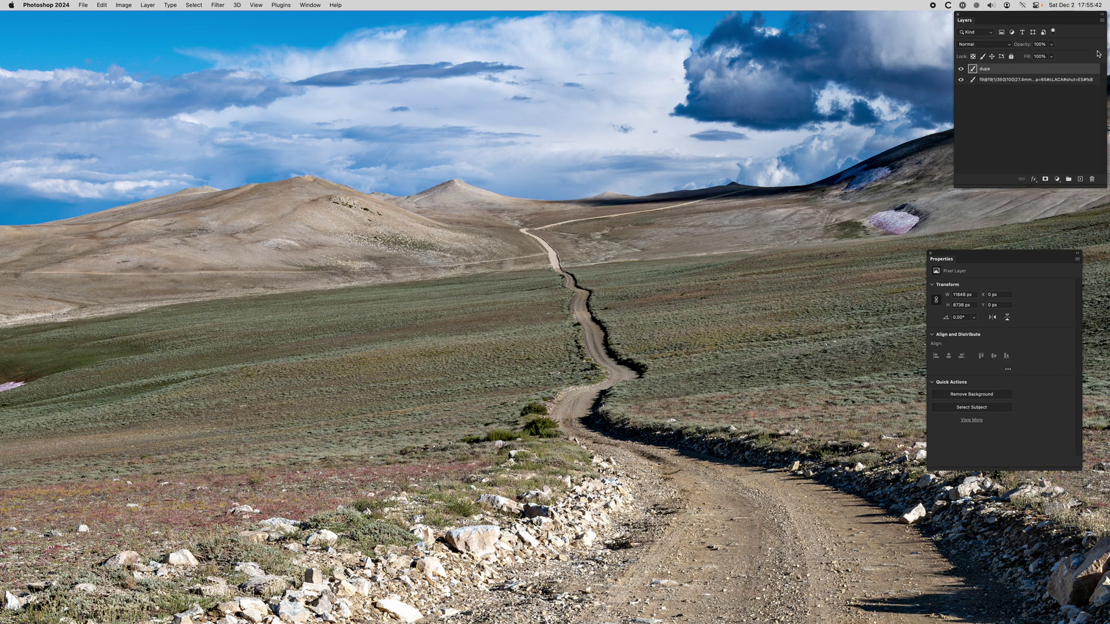
click(1102, 21)
click(1094, 55)
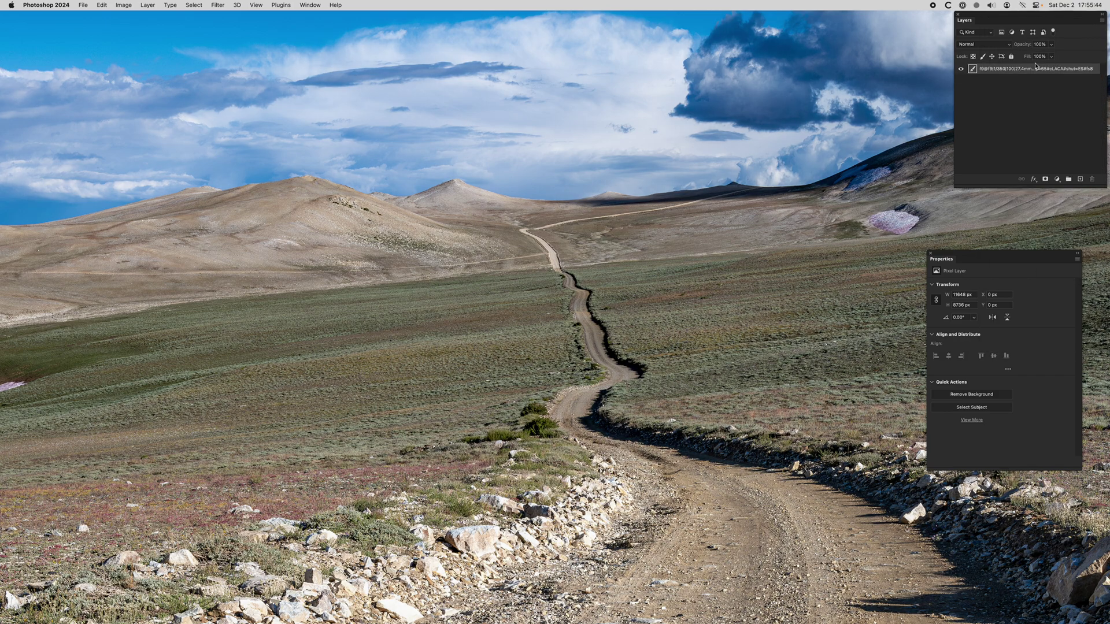
Duplicate the original photo layer within the same document and name the copy "dupe"
click(1102, 20)
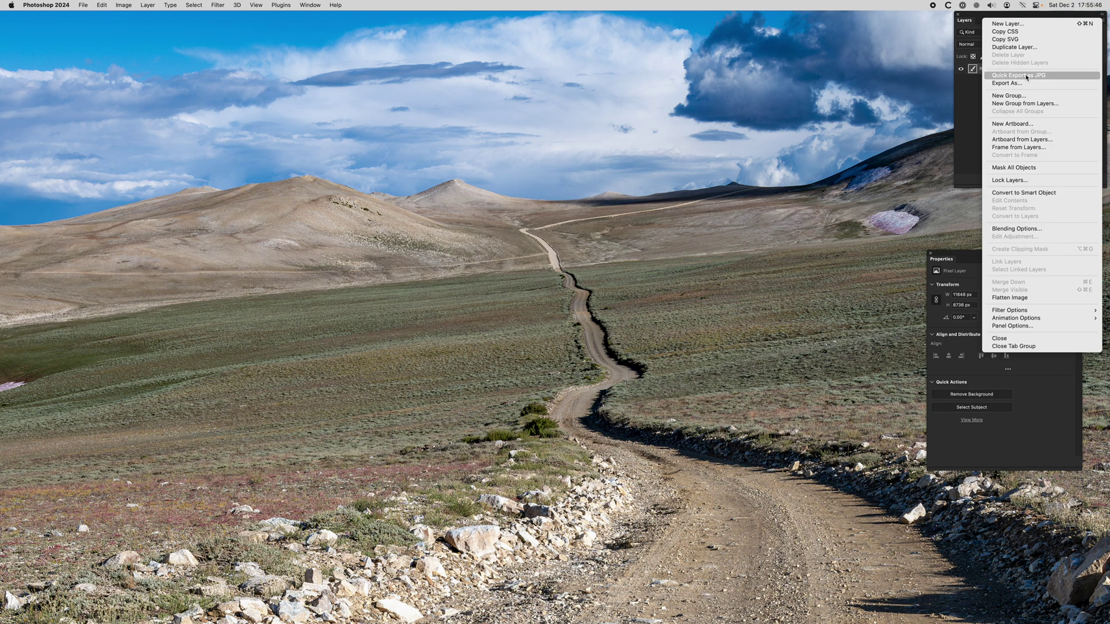
click(1094, 47)
text(dupe)
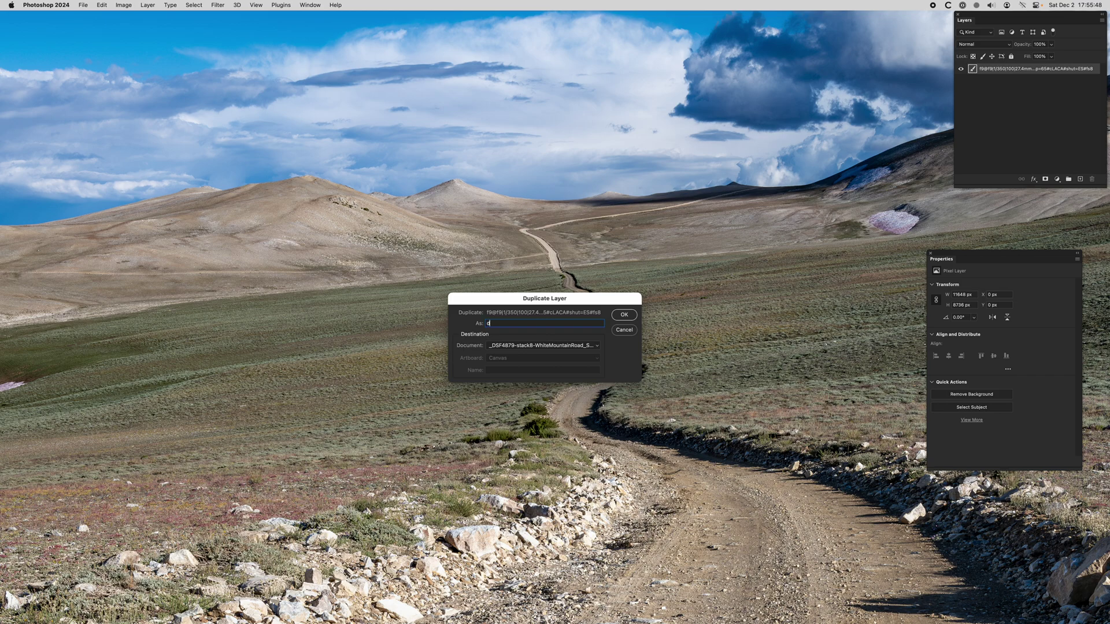
key(Return)
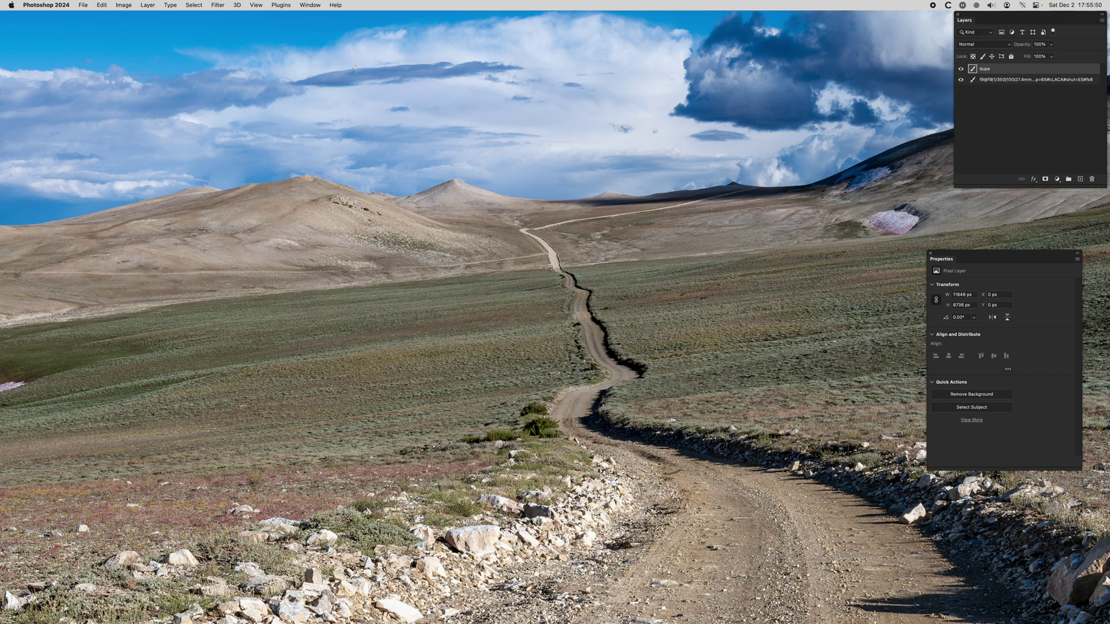
Apply an Unsharp Mask filter to the dupe layer with the amount set to 30%
click(217, 4)
mouse_move(228, 164)
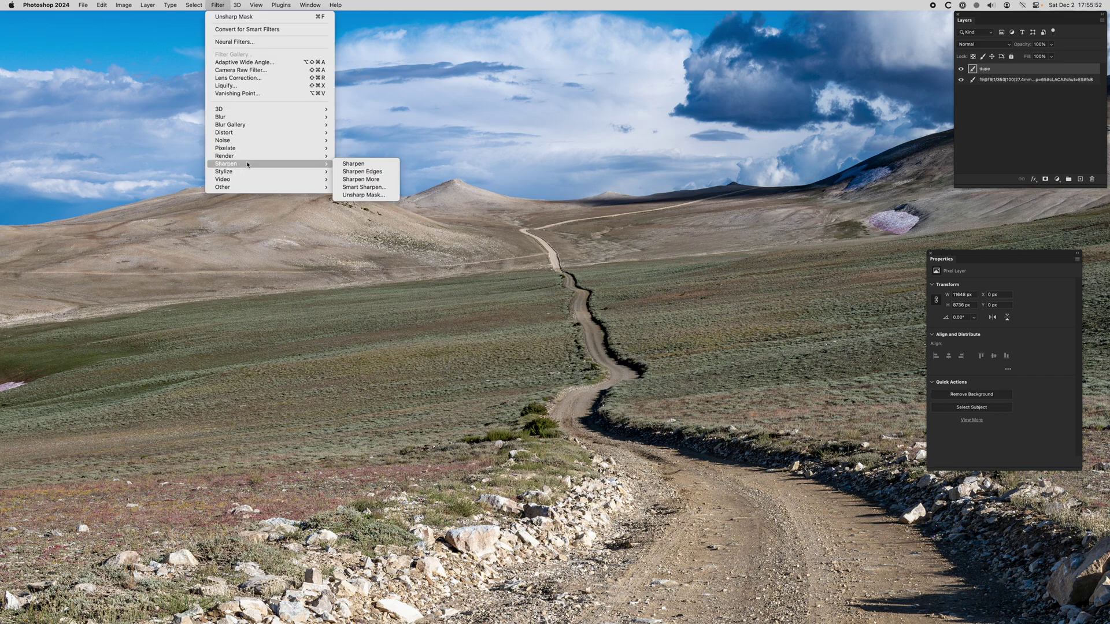
click(354, 196)
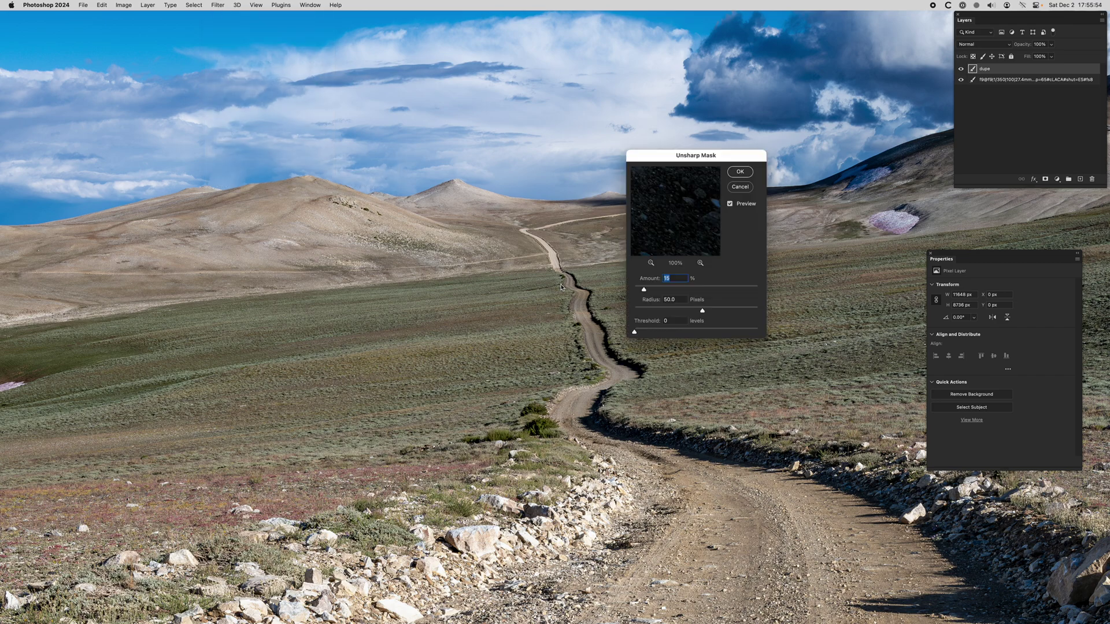
text(30)
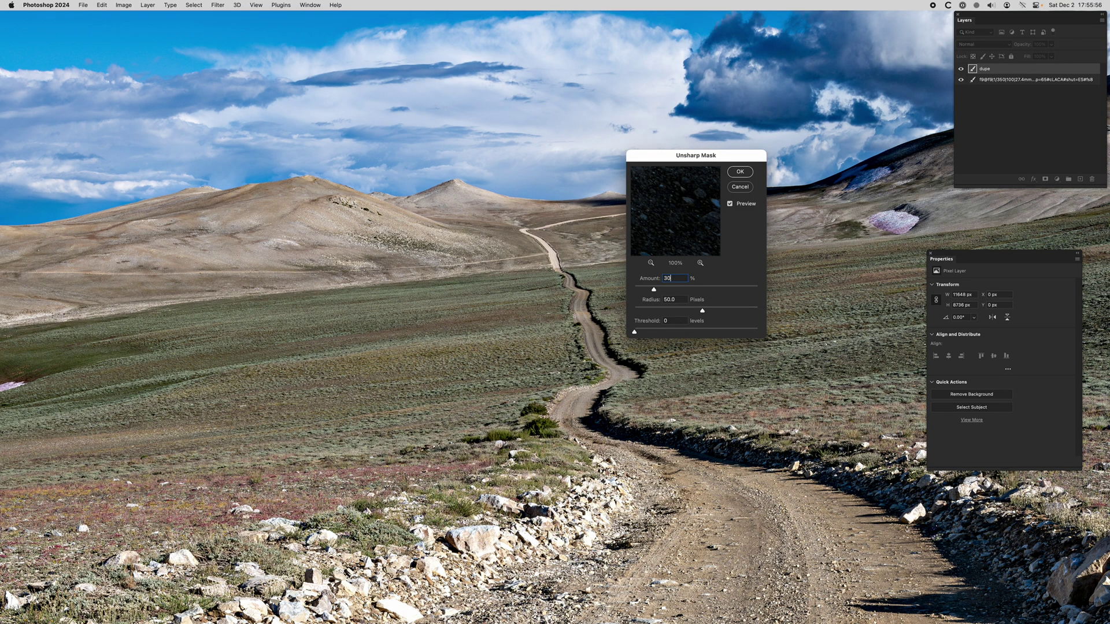
key(Return)
Undo and redo the Unsharp Mask repeatedly to compare the dupe layer before and after sharpening
key(super+z)
key(super+z)
key(super+z)
key(super+z)
key(super+z)
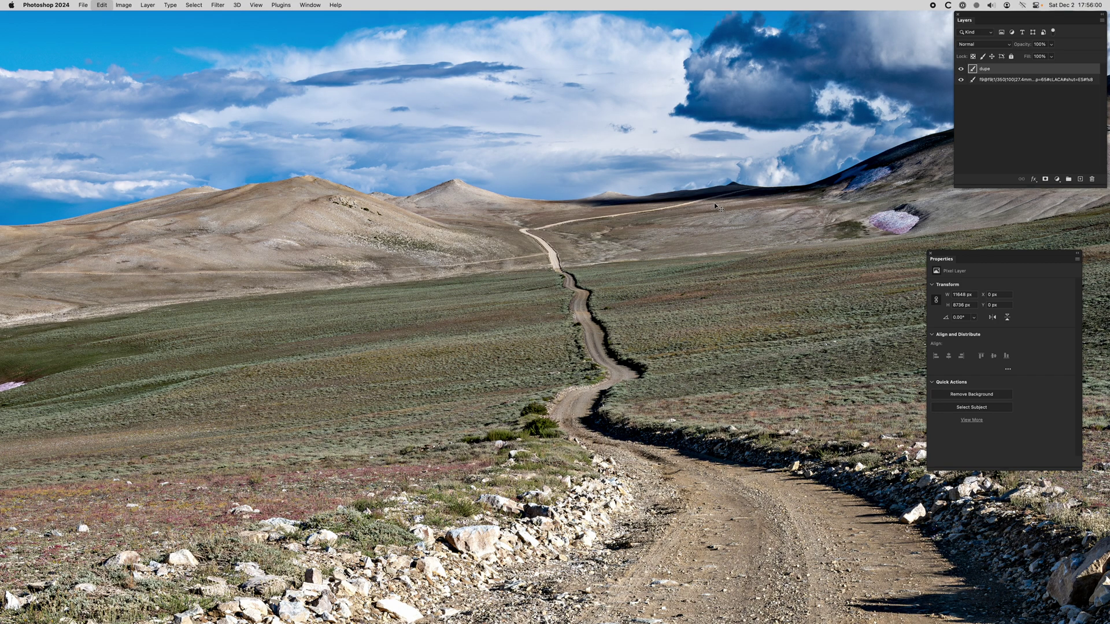
key(super+z)
key(super+z)
key(super+z)
Select the original photo layer and toggle the dupe layer's visibility repeatedly, ending with it hidden, to compare the sharpened and original photo
click(992, 81)
click(962, 69)
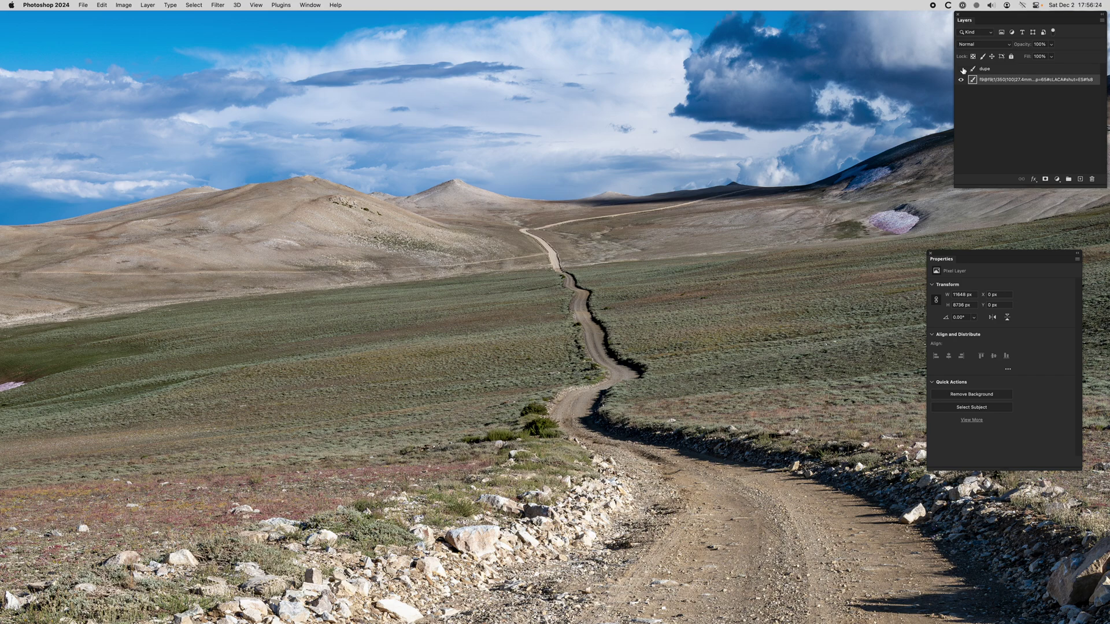
click(962, 69)
click(962, 69)
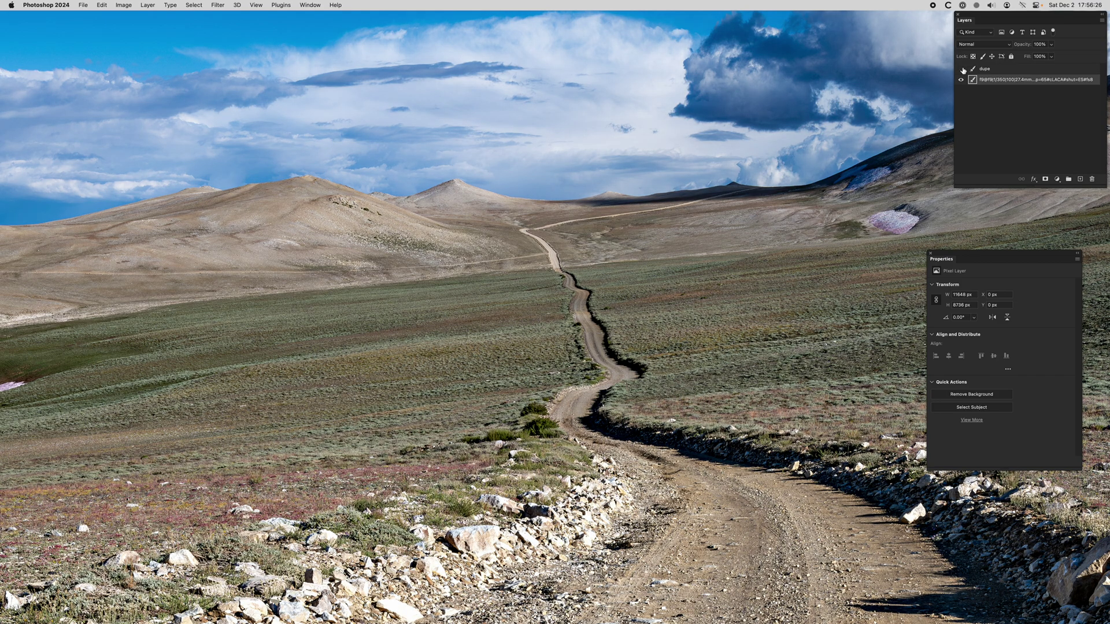
click(962, 69)
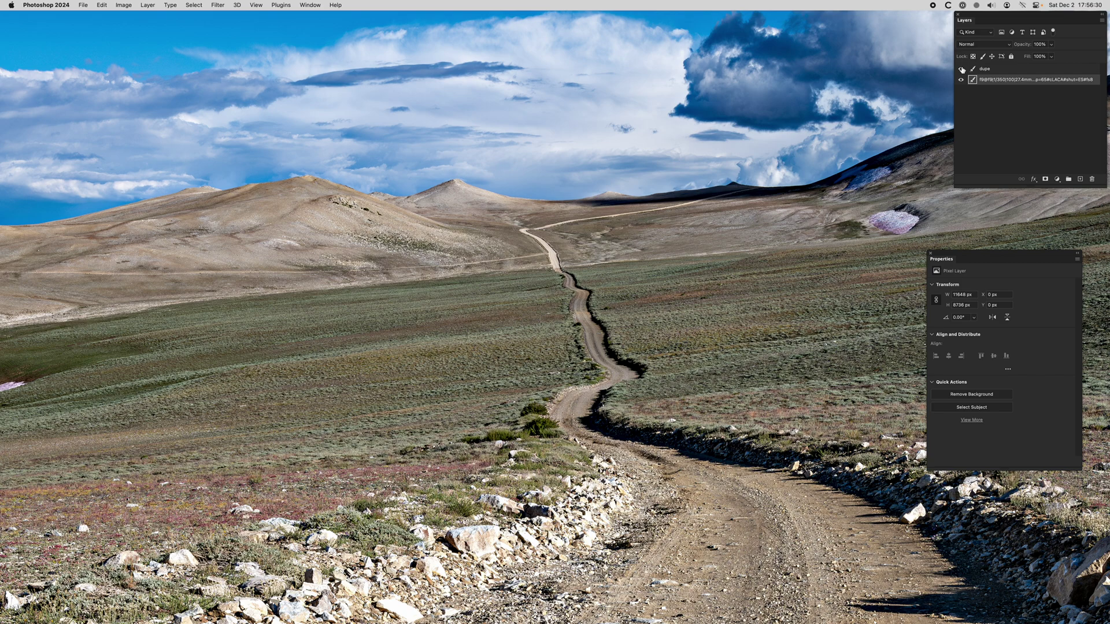
click(962, 69)
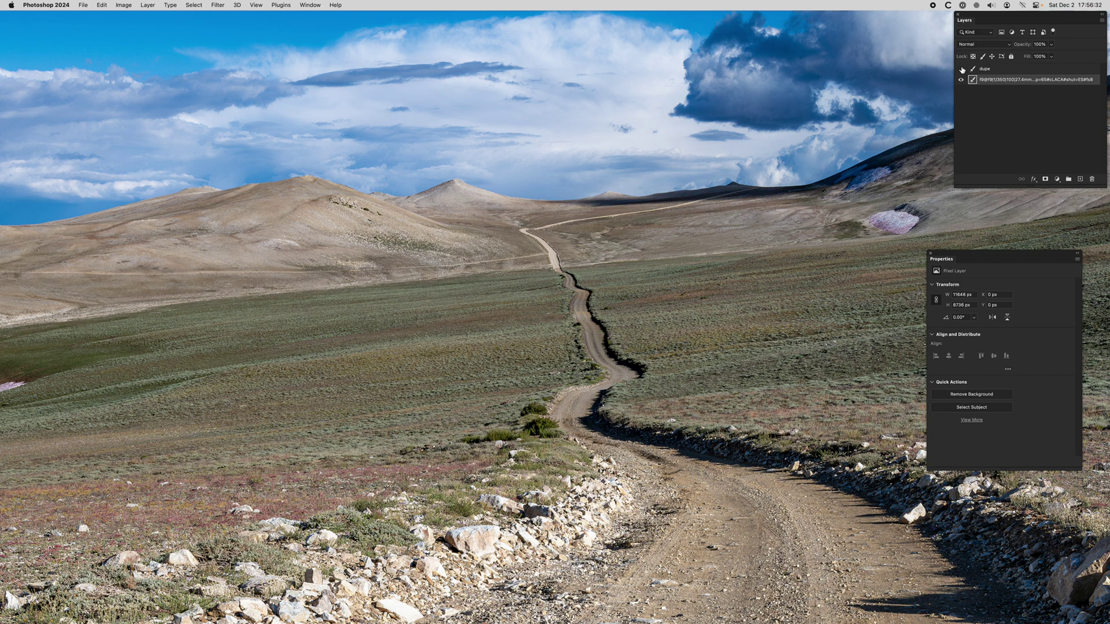
scroll(816, 133, left, 6)
scroll(816, 133, right, 20)
scroll(815, 133, left, 12)
scroll(816, 133, left, 10)
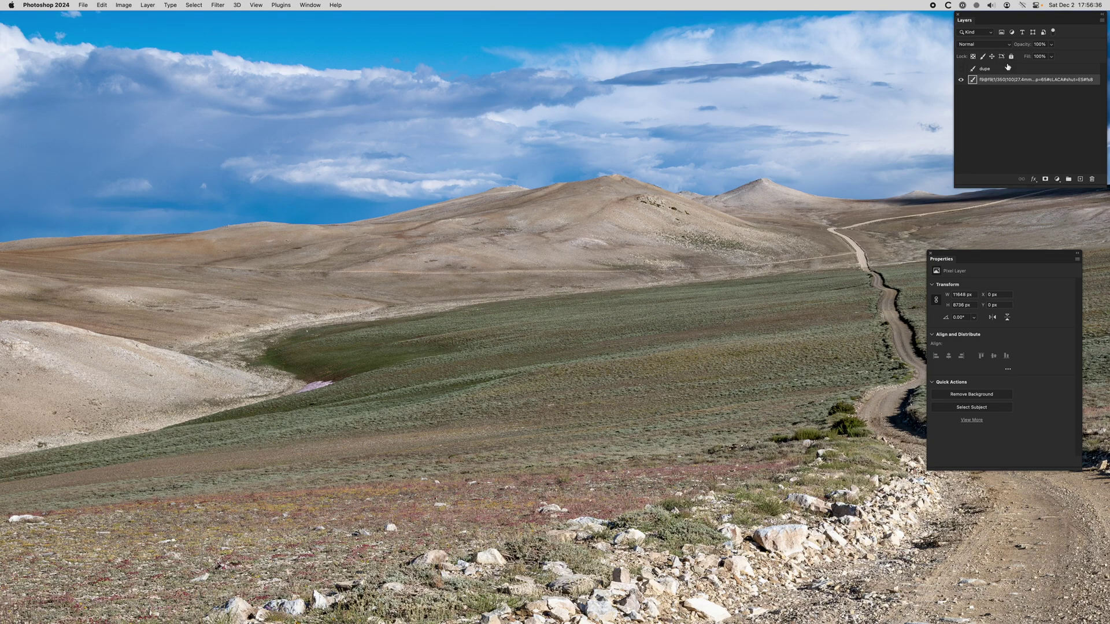